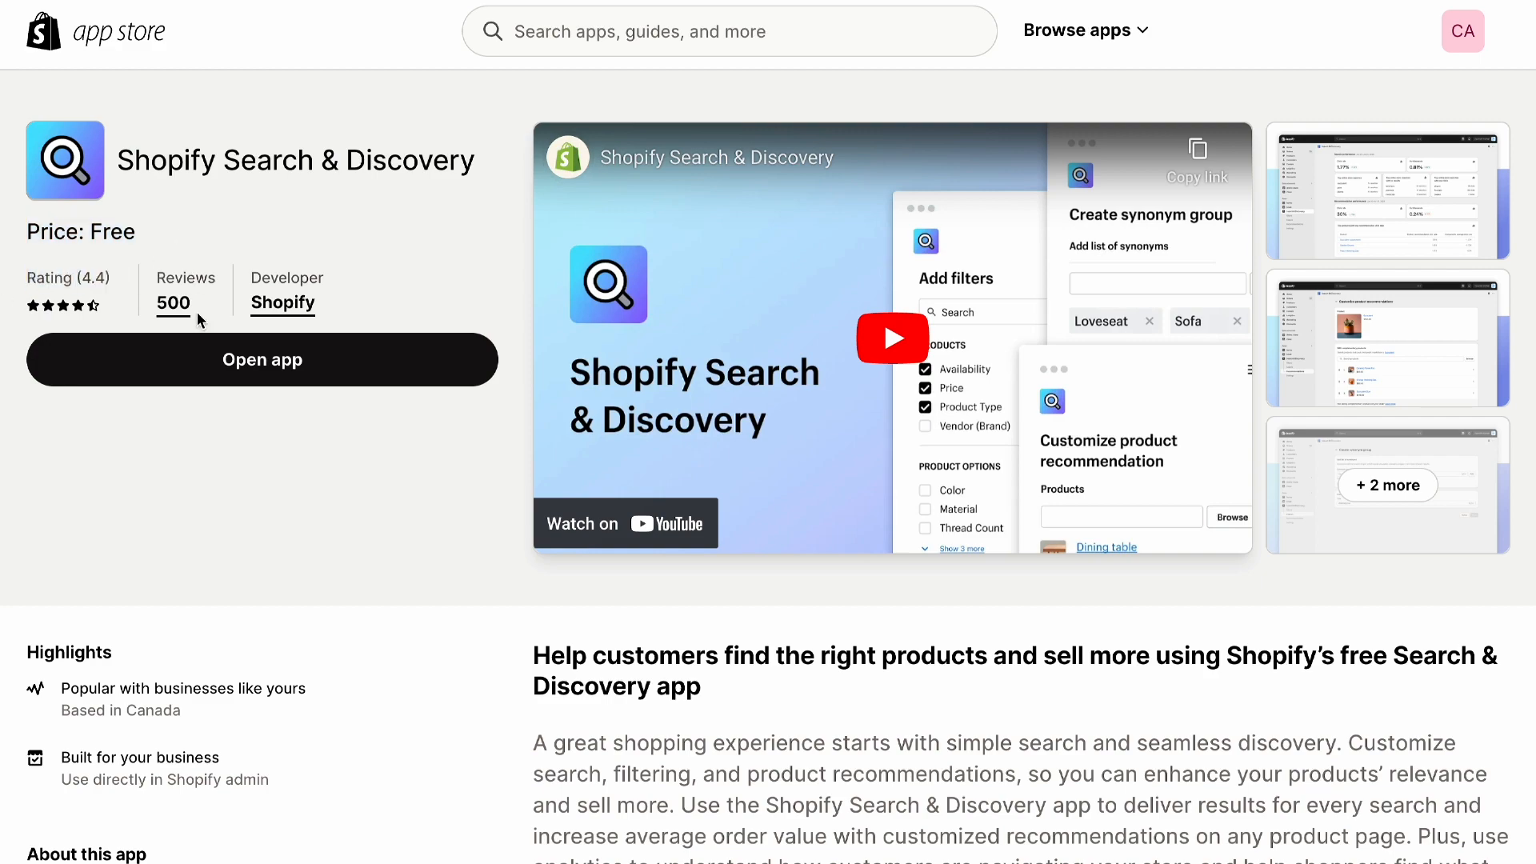
Look through the merchant reviews of the Shopify Search & Discovery app and open all reviews.
click(173, 304)
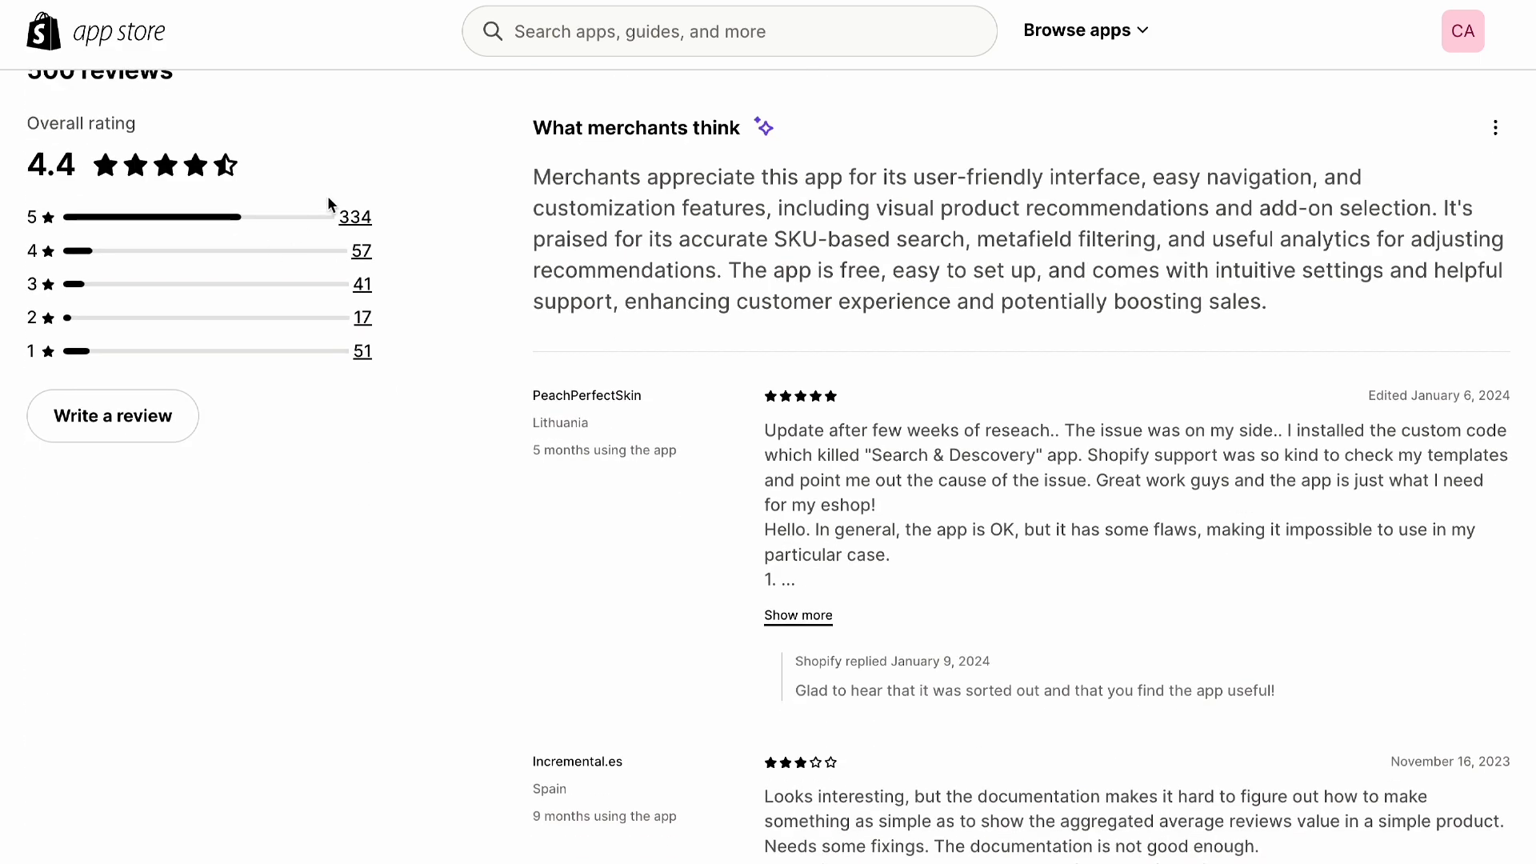
scroll(384, 381, down, 2)
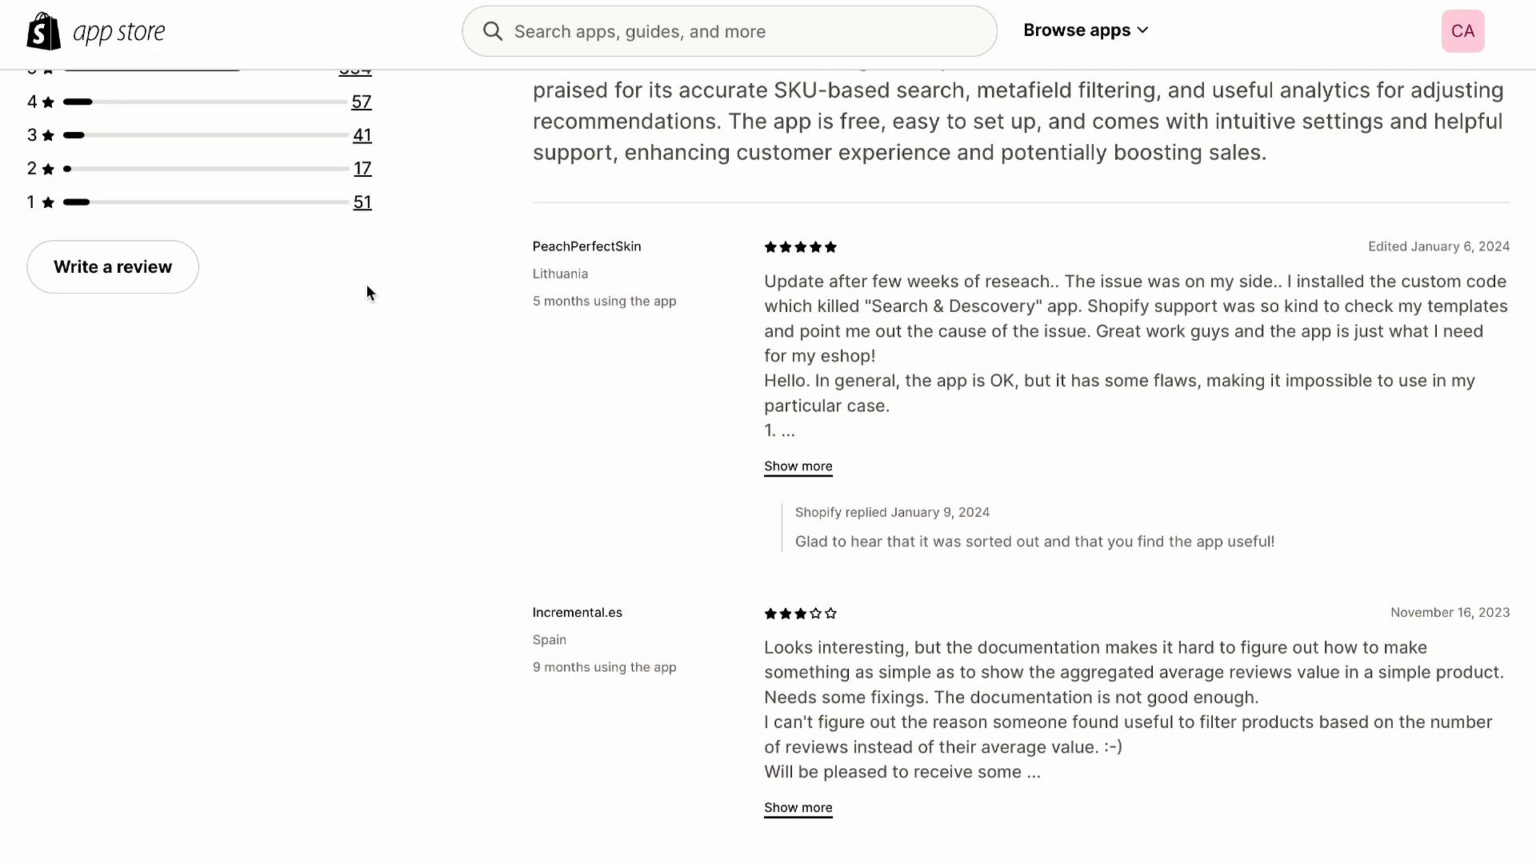
scroll(367, 291, down, 7)
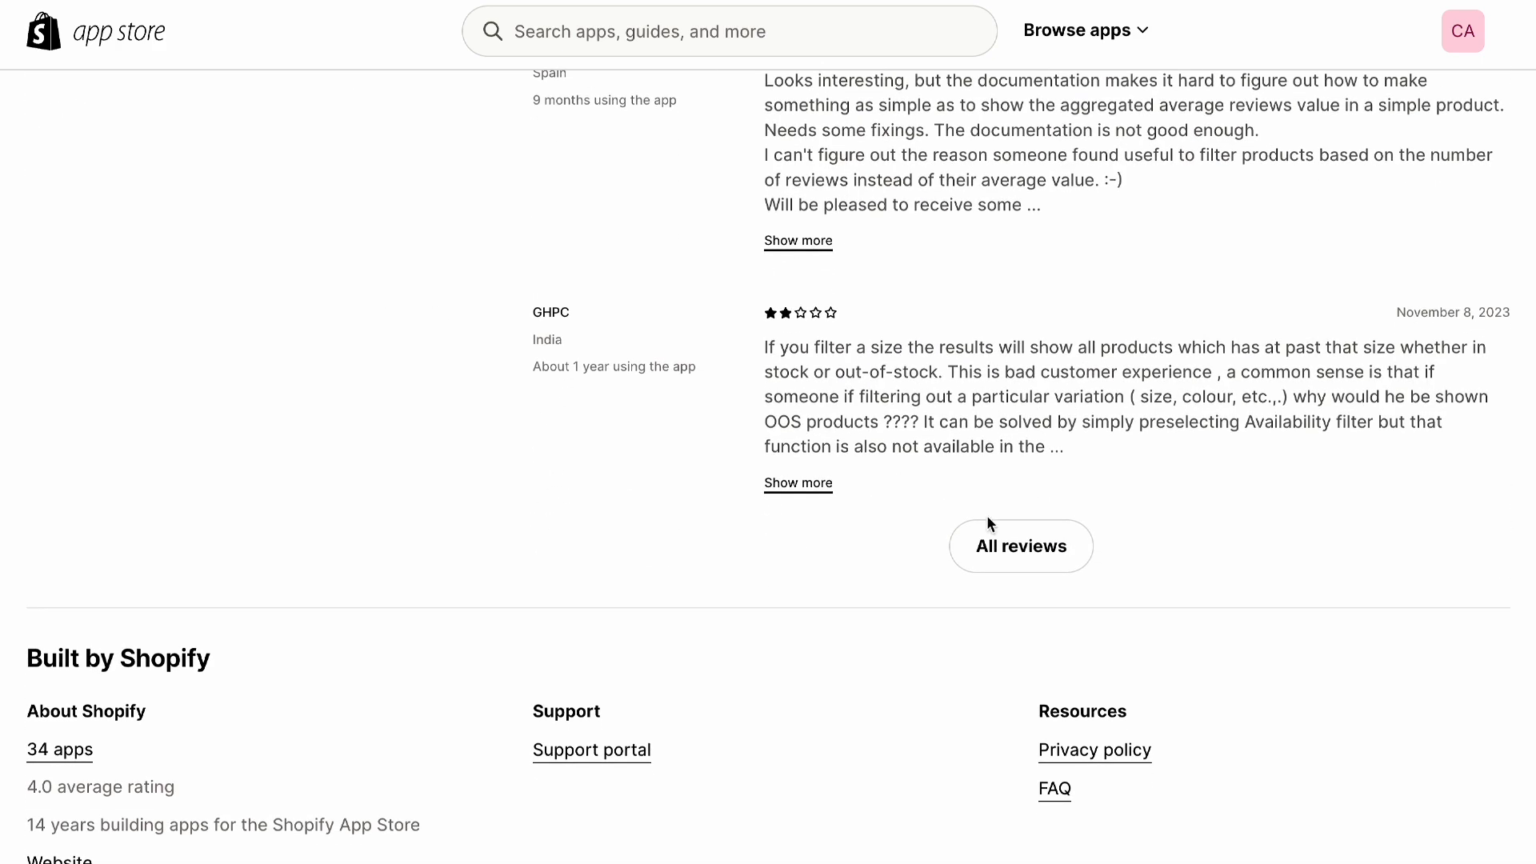
click(1046, 563)
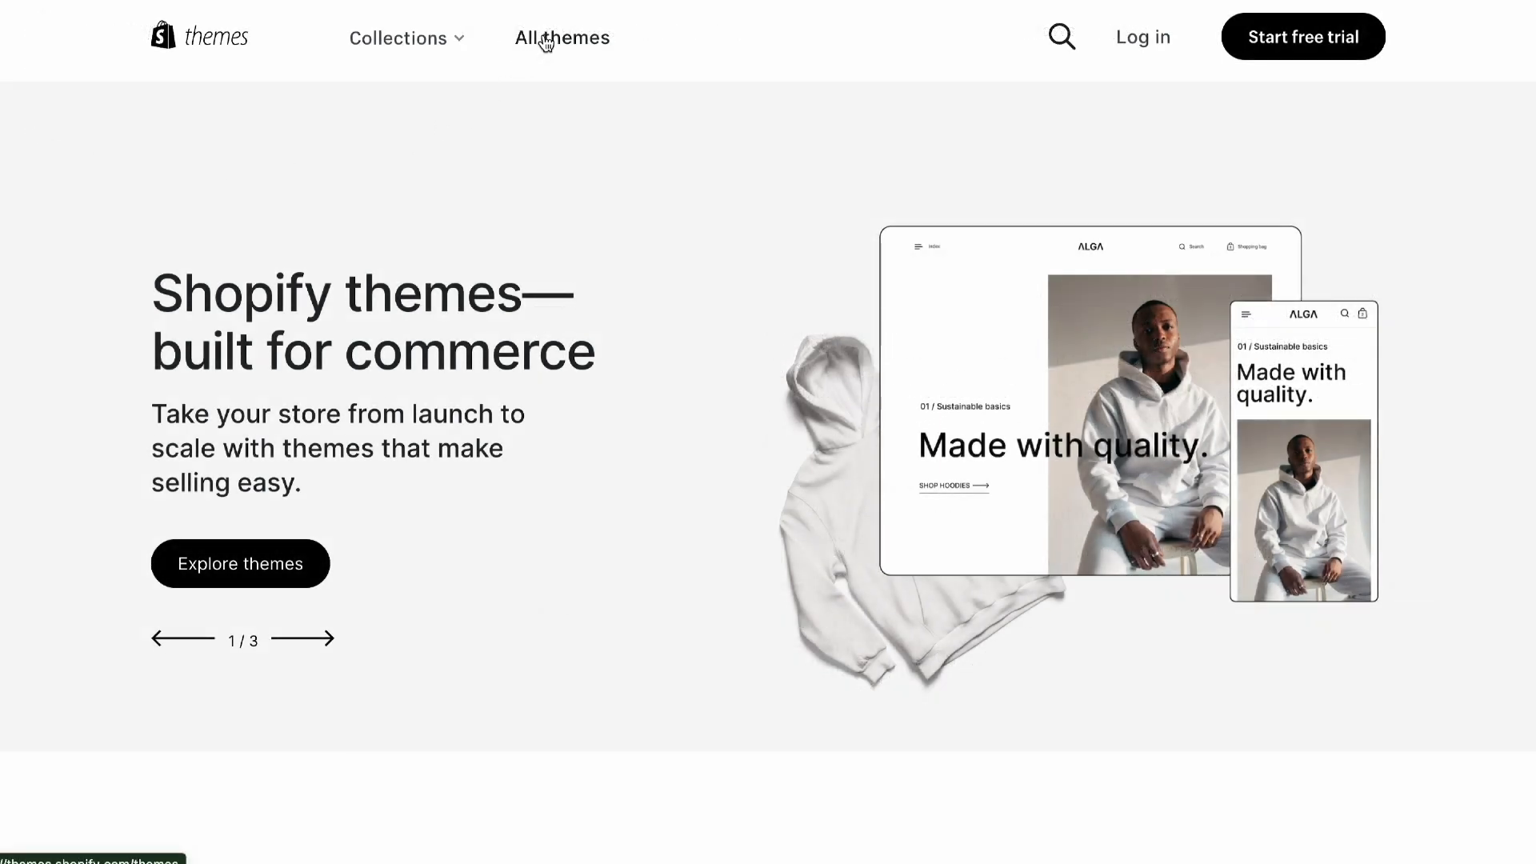
Browse all themes in the Shopify theme store sorted by most recent and open the Cornerstone theme.
click(546, 43)
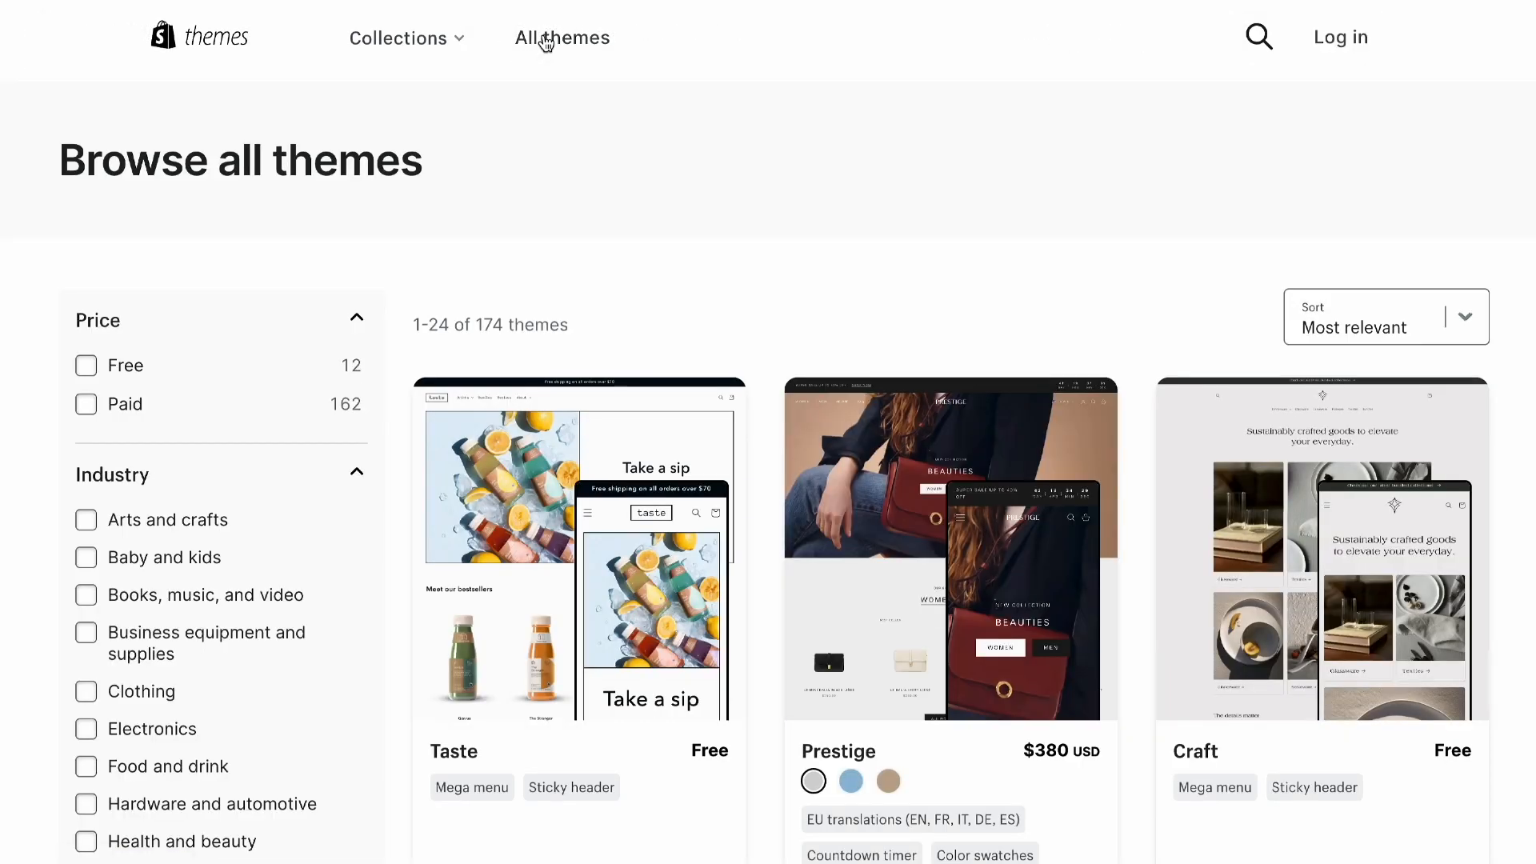
click(1458, 334)
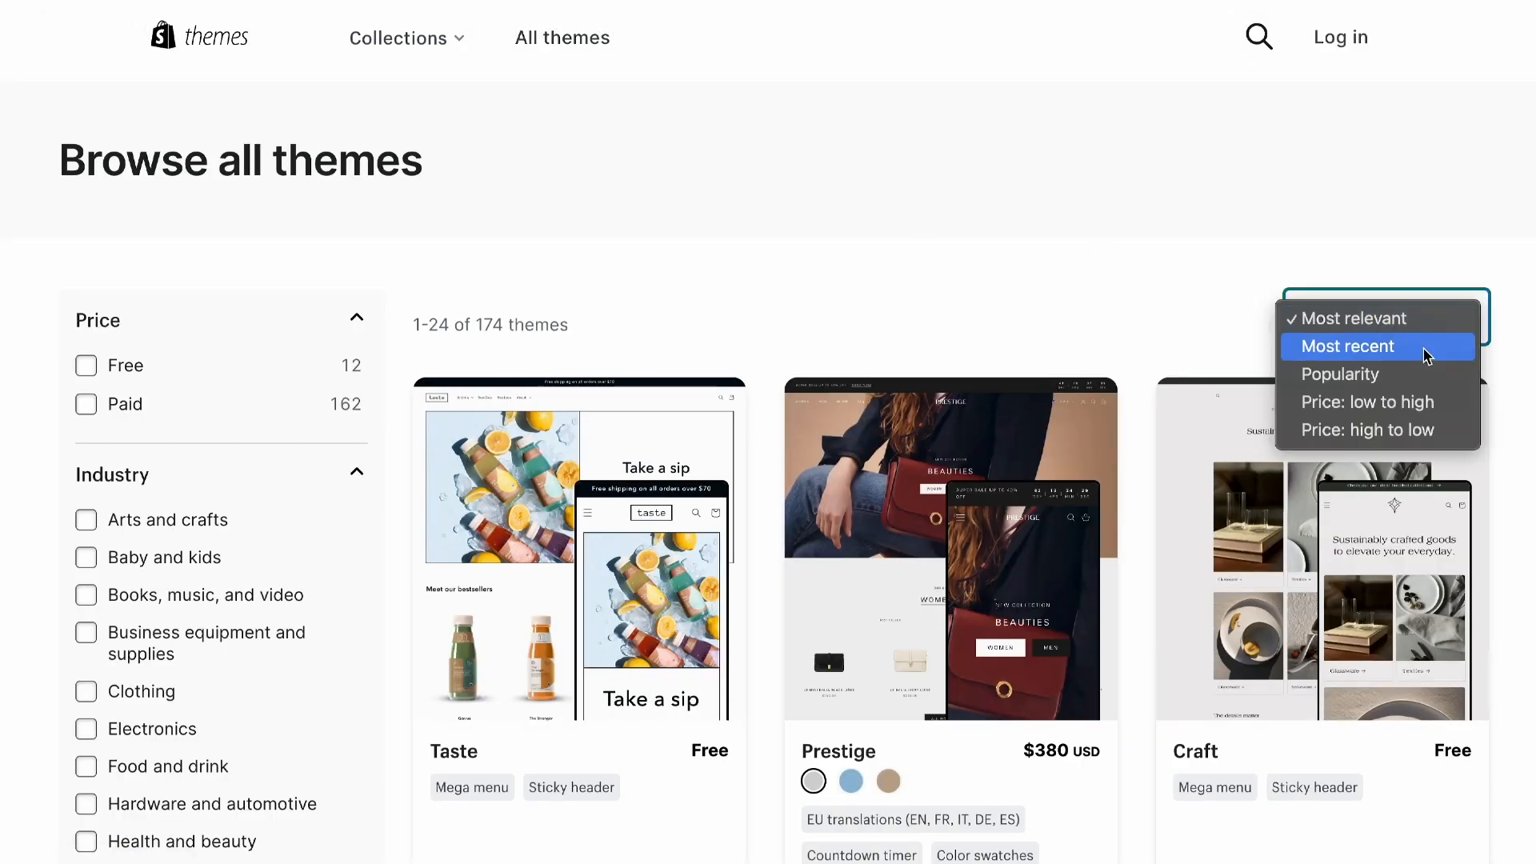
click(1458, 341)
scroll(679, 296, down, 20)
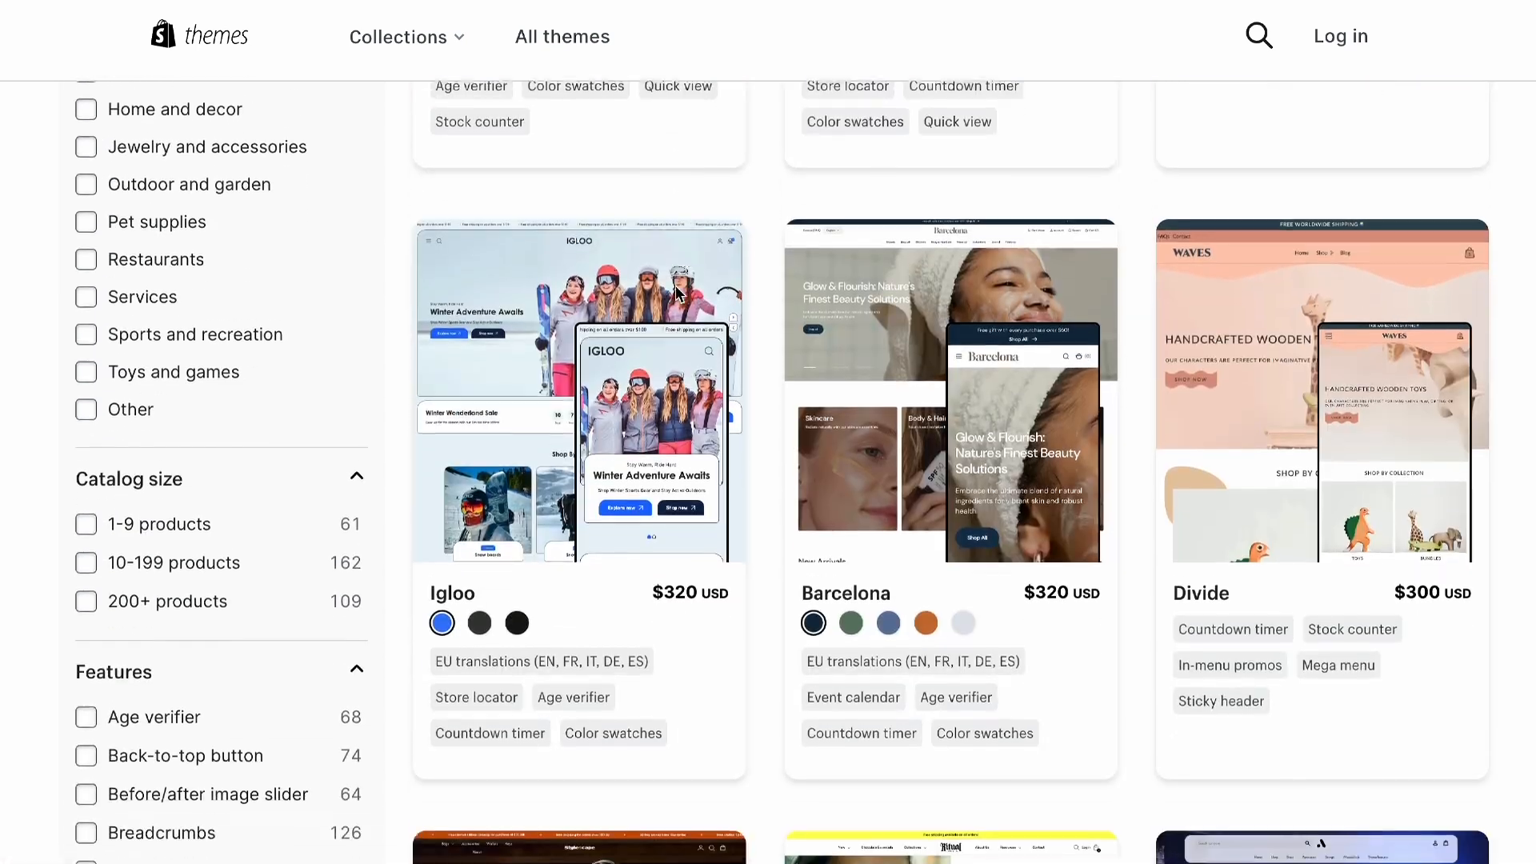
scroll(678, 296, down, 4)
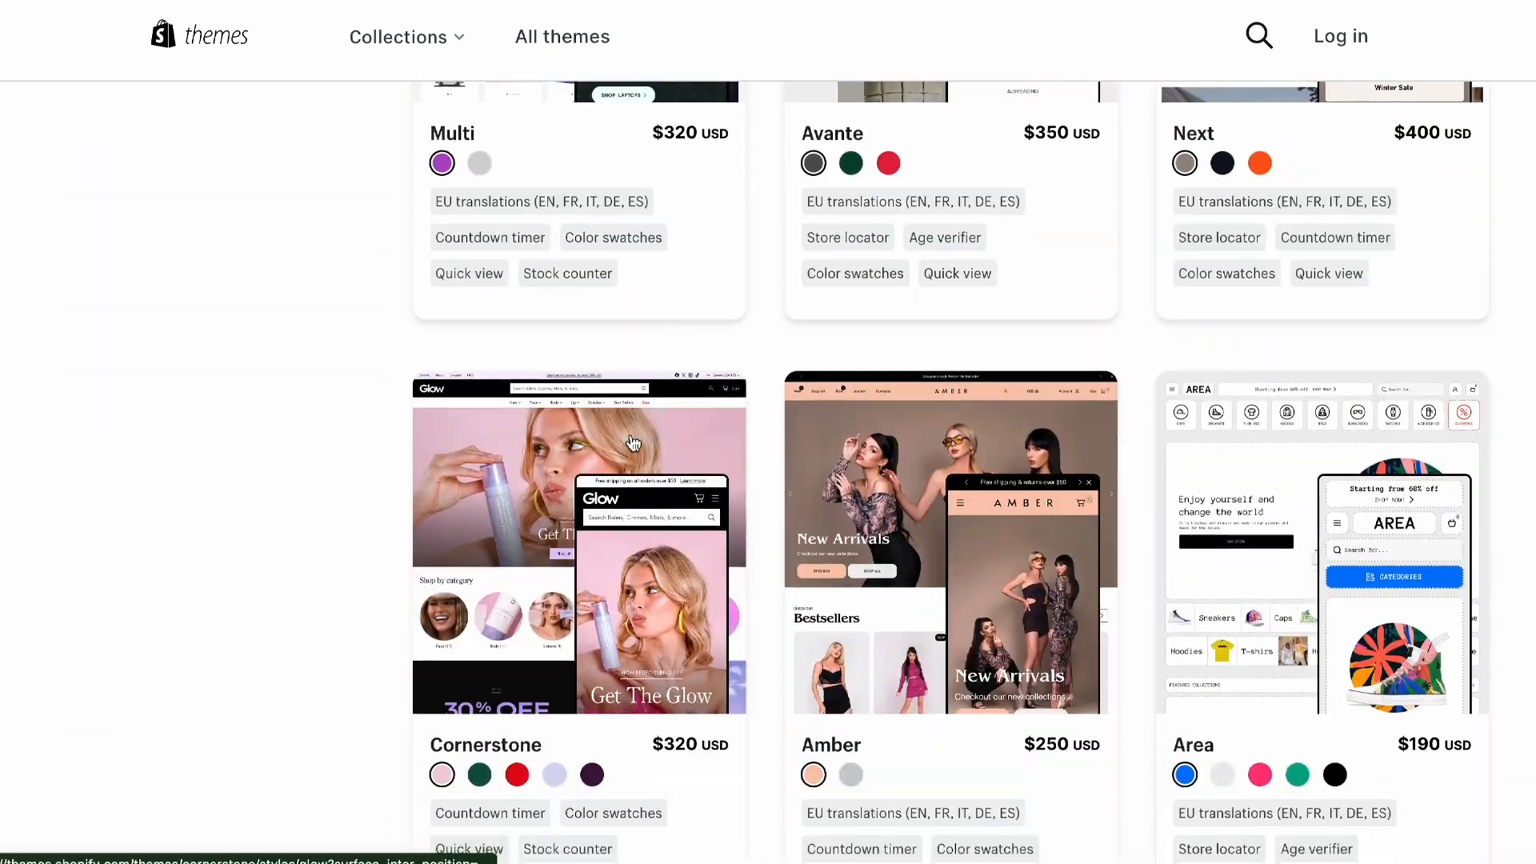
click(612, 527)
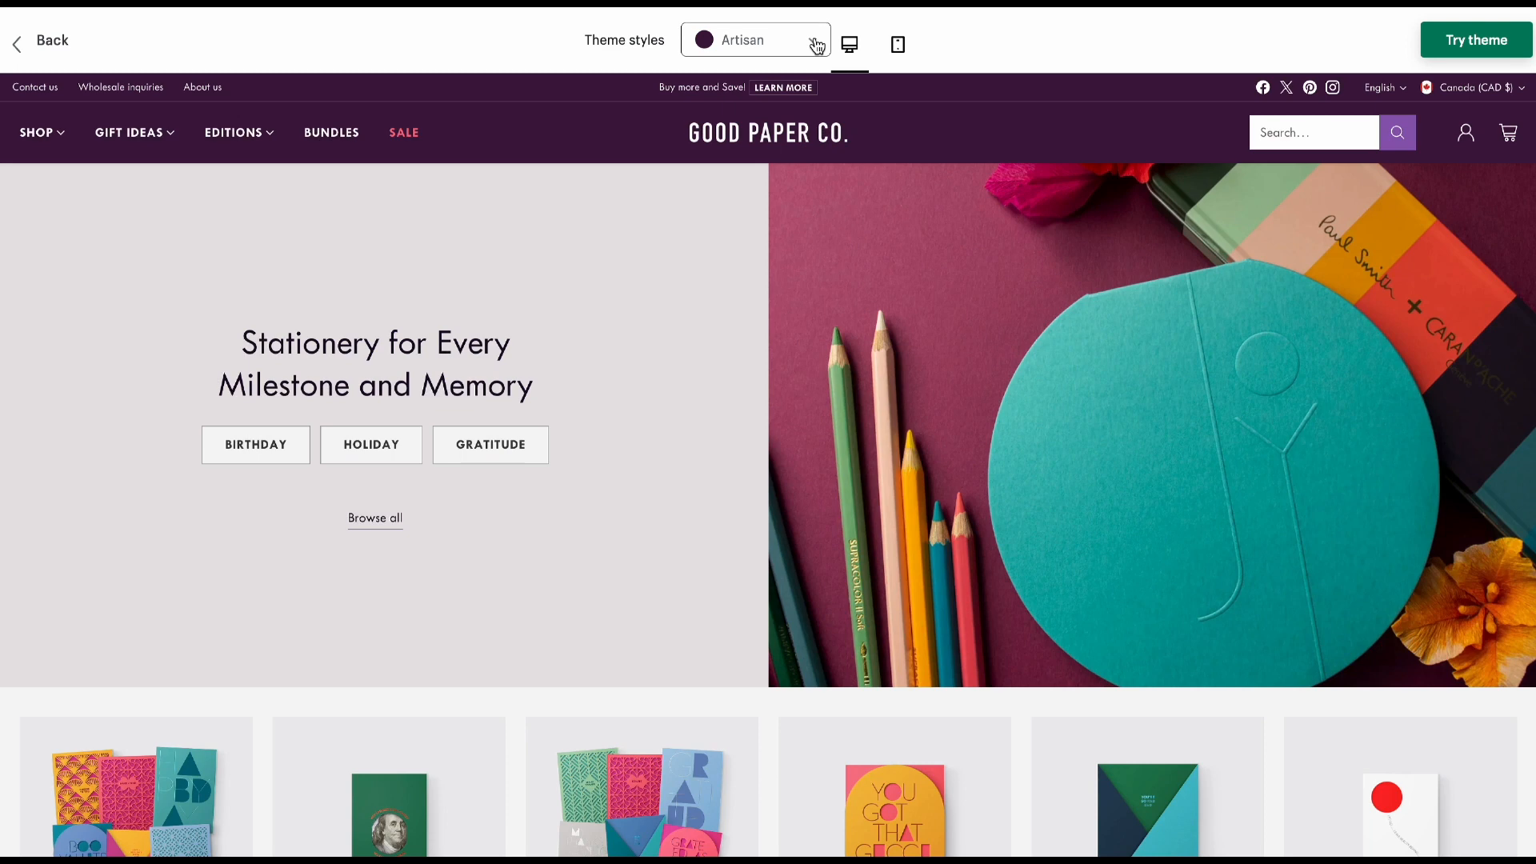
Choose the Artisan style in the theme preview and open the shop's Greeting Cards collection.
click(816, 44)
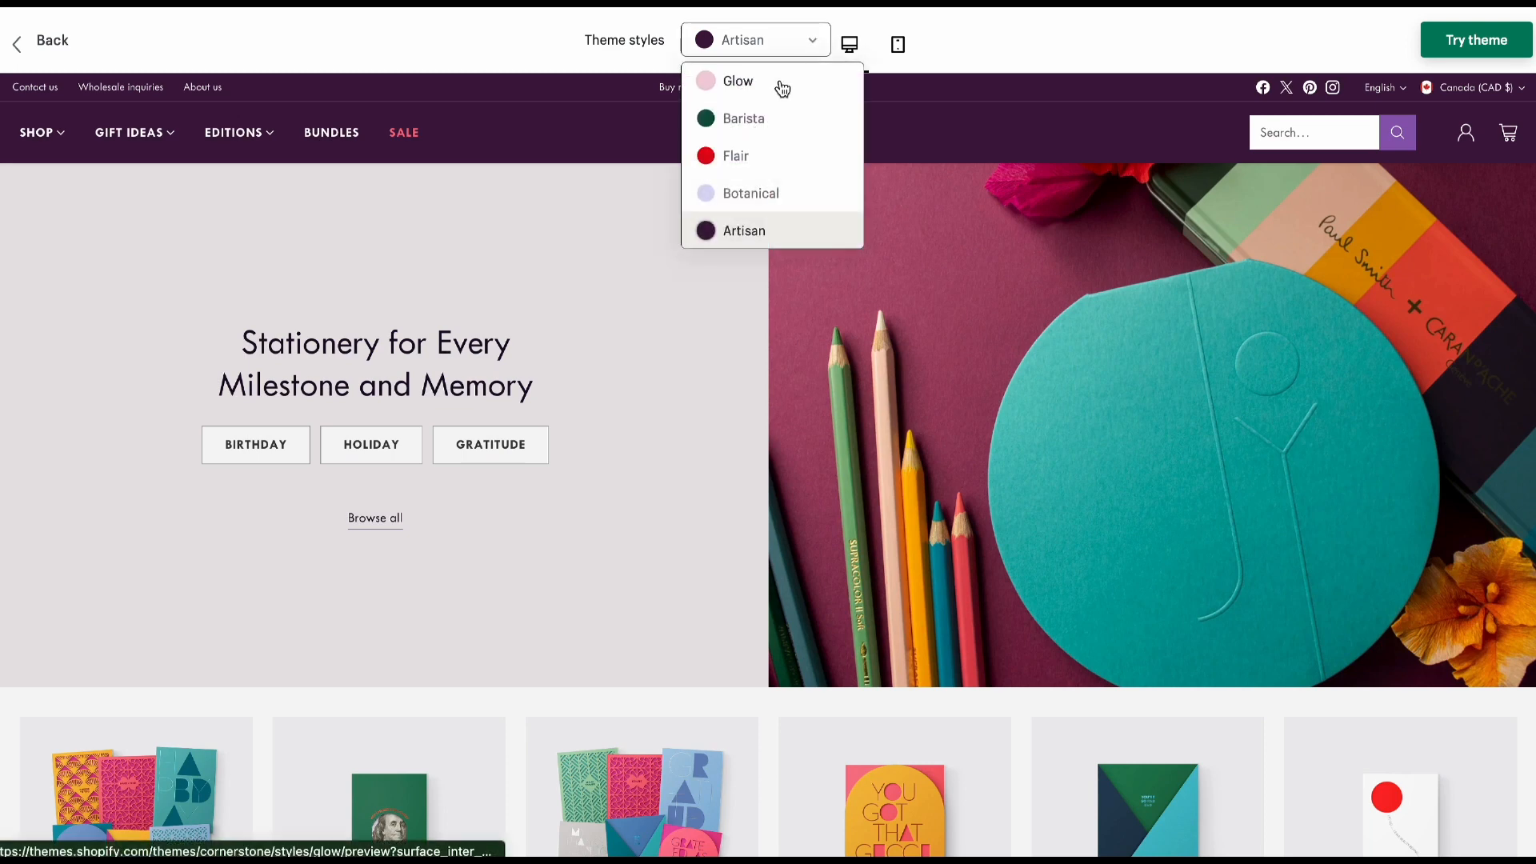
click(770, 232)
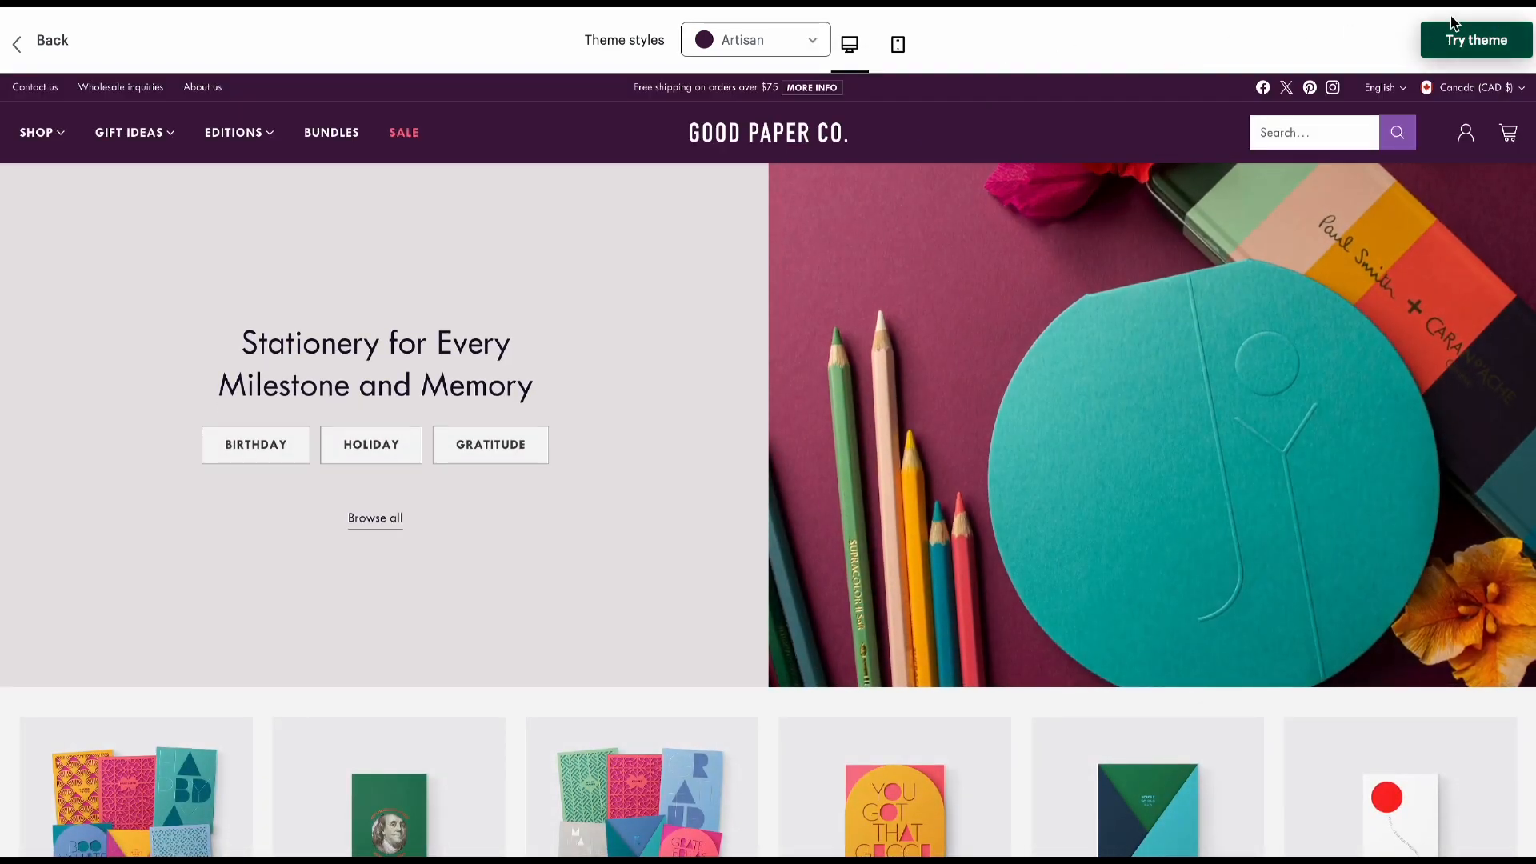
mouse_move(48, 136)
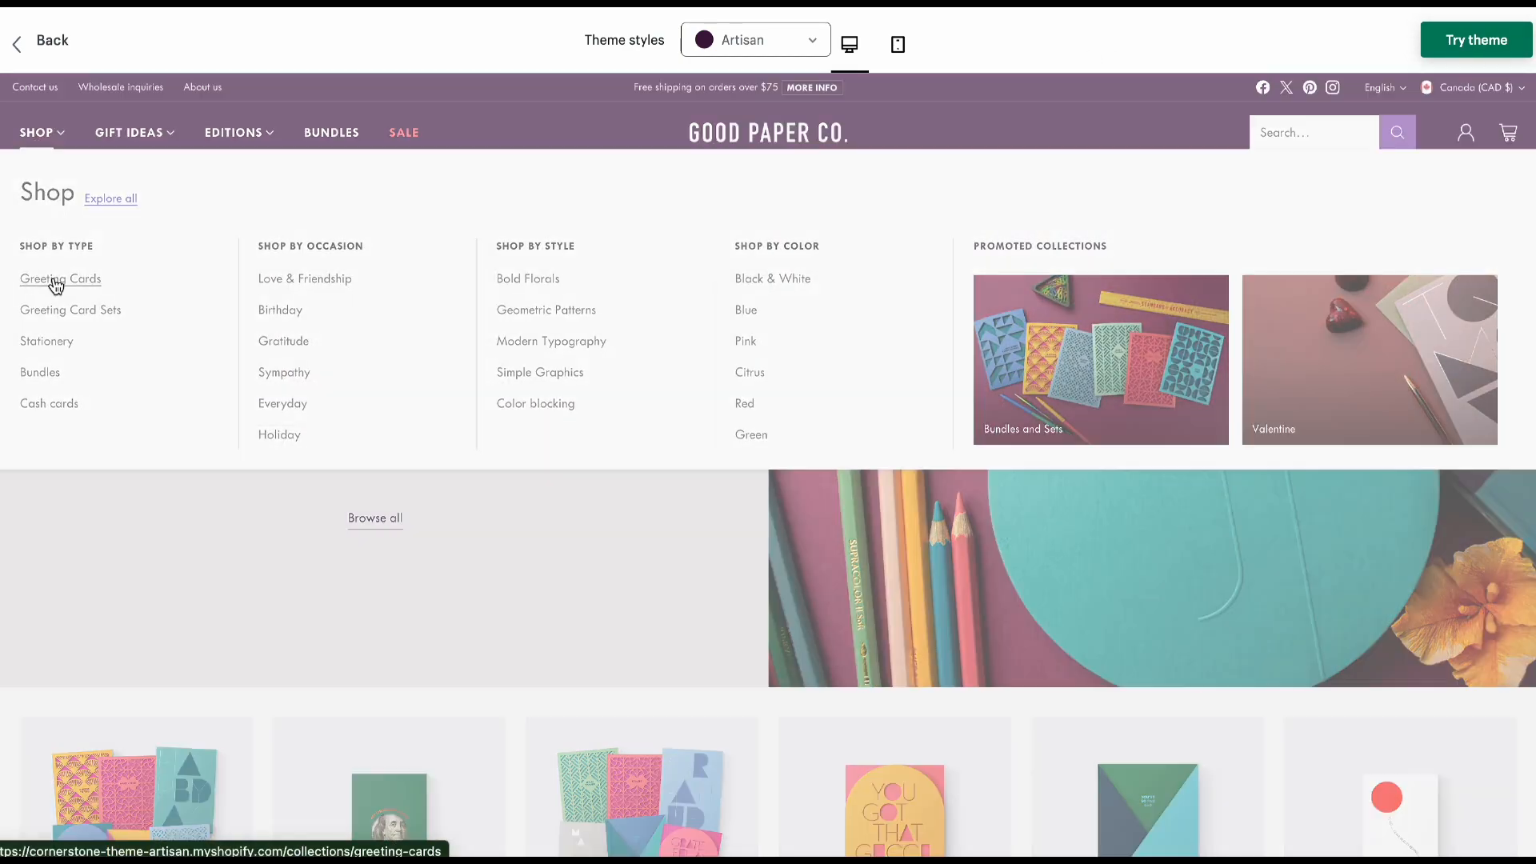
click(56, 287)
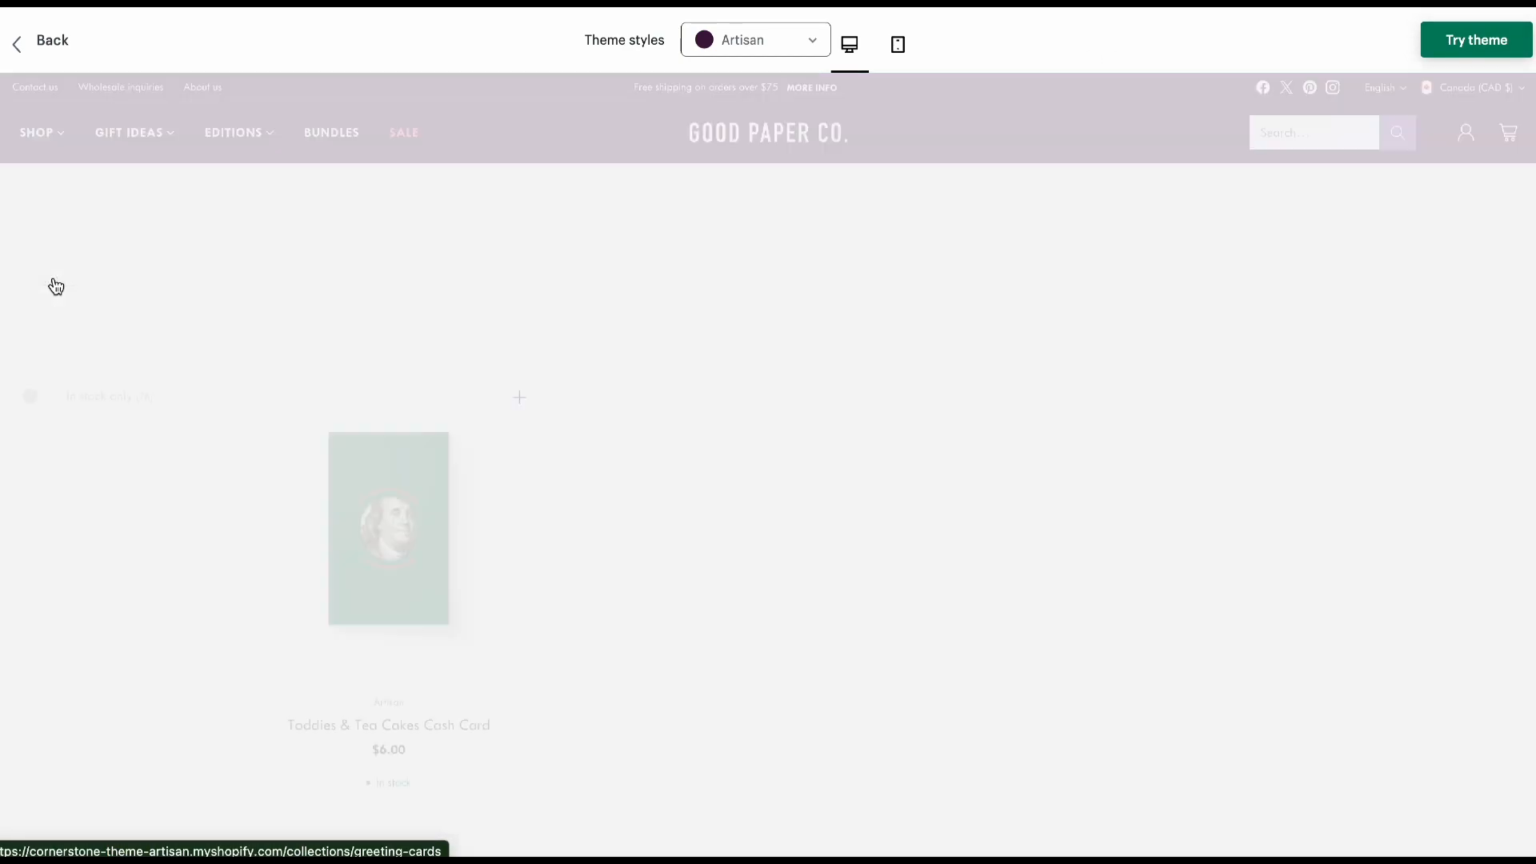
scroll(300, 304, down, 3)
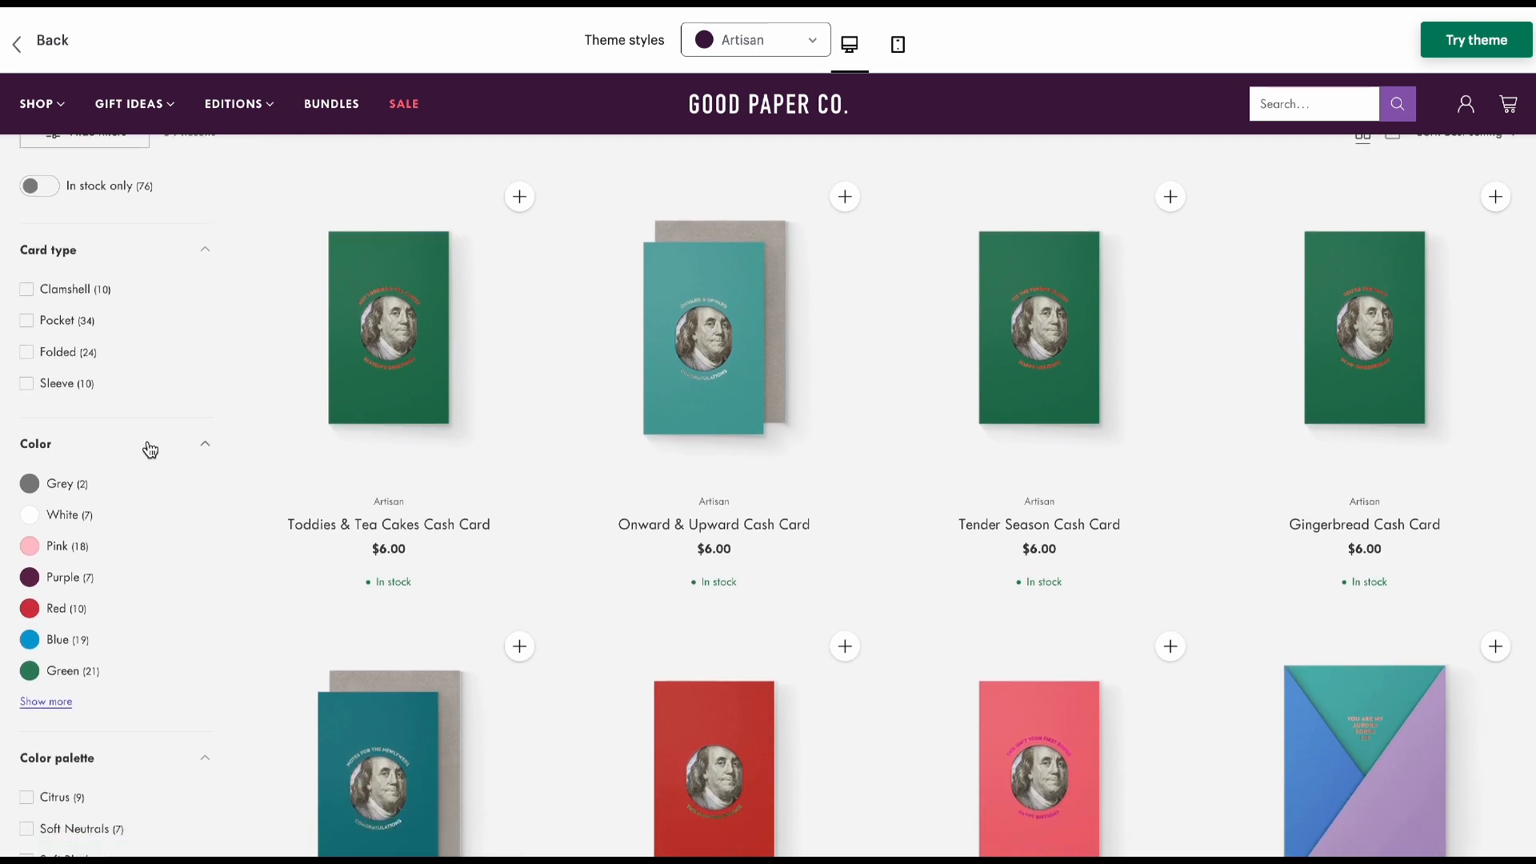
Expand the full color list and filter the greeting cards by Yellow and Purple.
scroll(97, 421, down, 1)
click(46, 634)
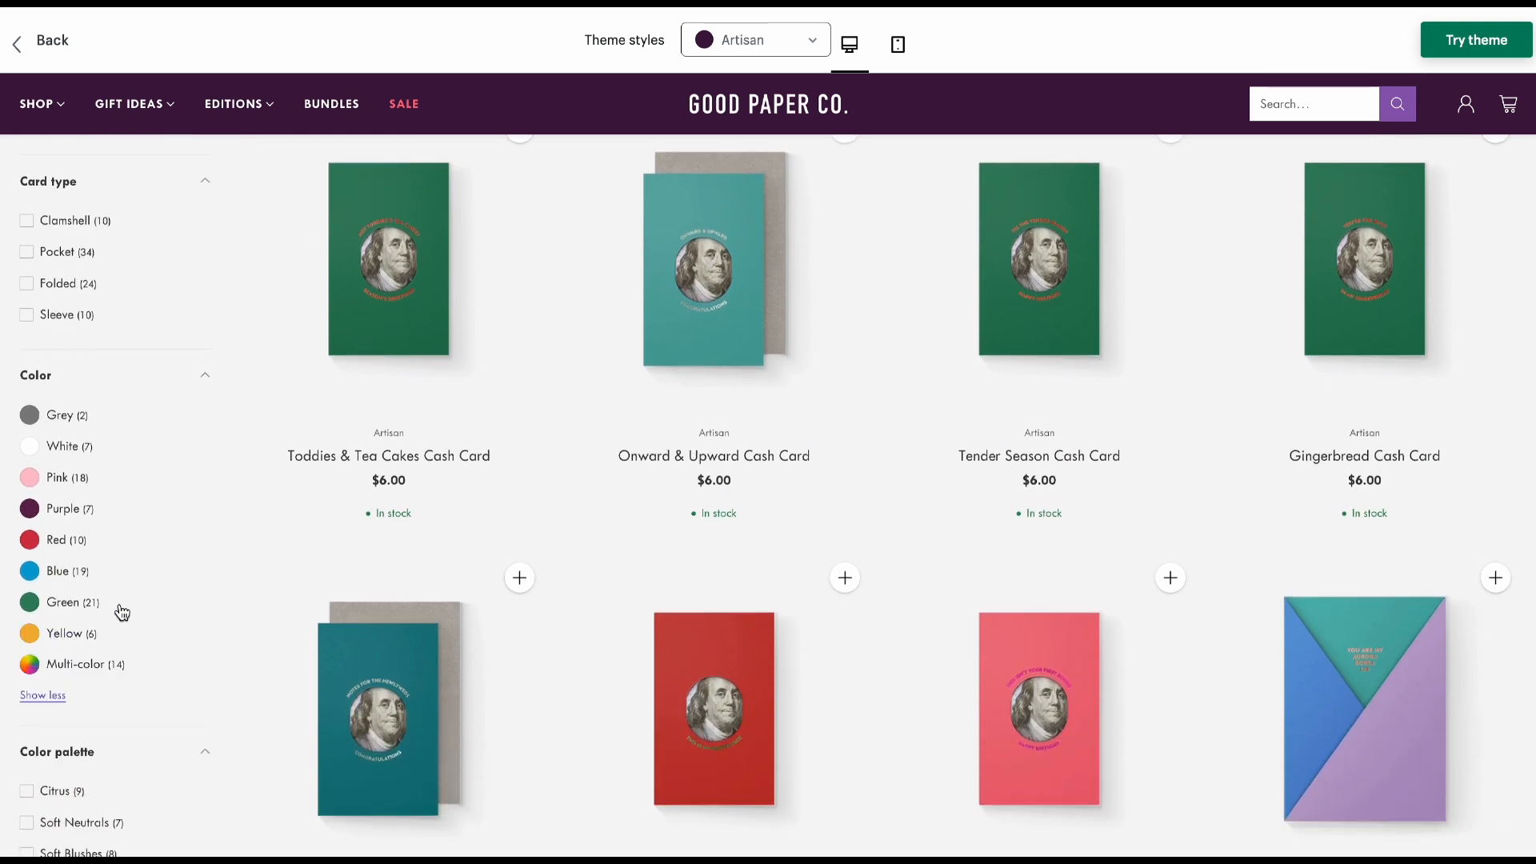
scroll(136, 603, down, 1)
click(88, 608)
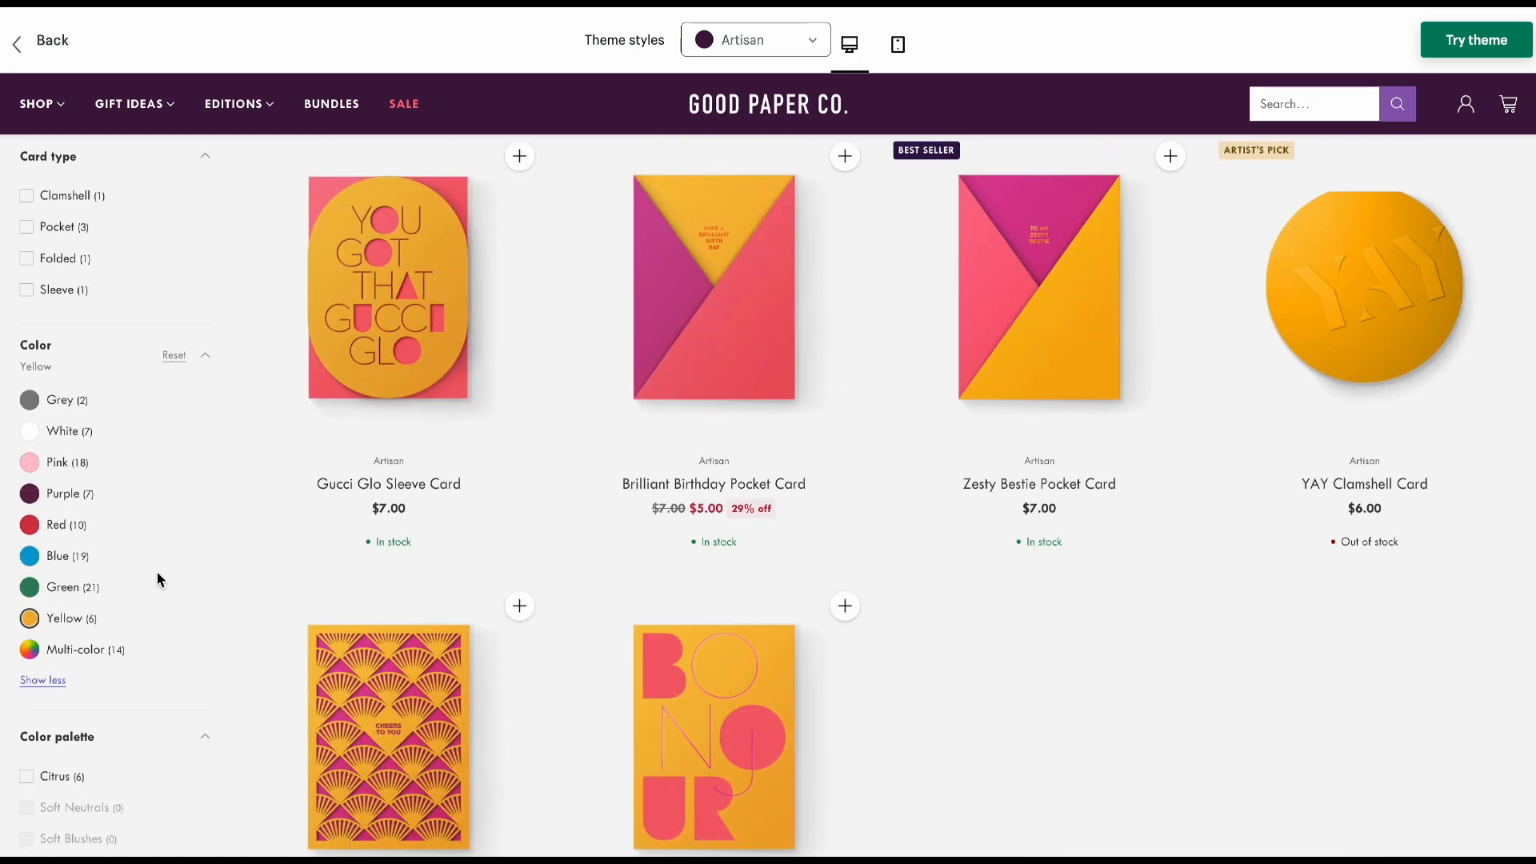
click(51, 496)
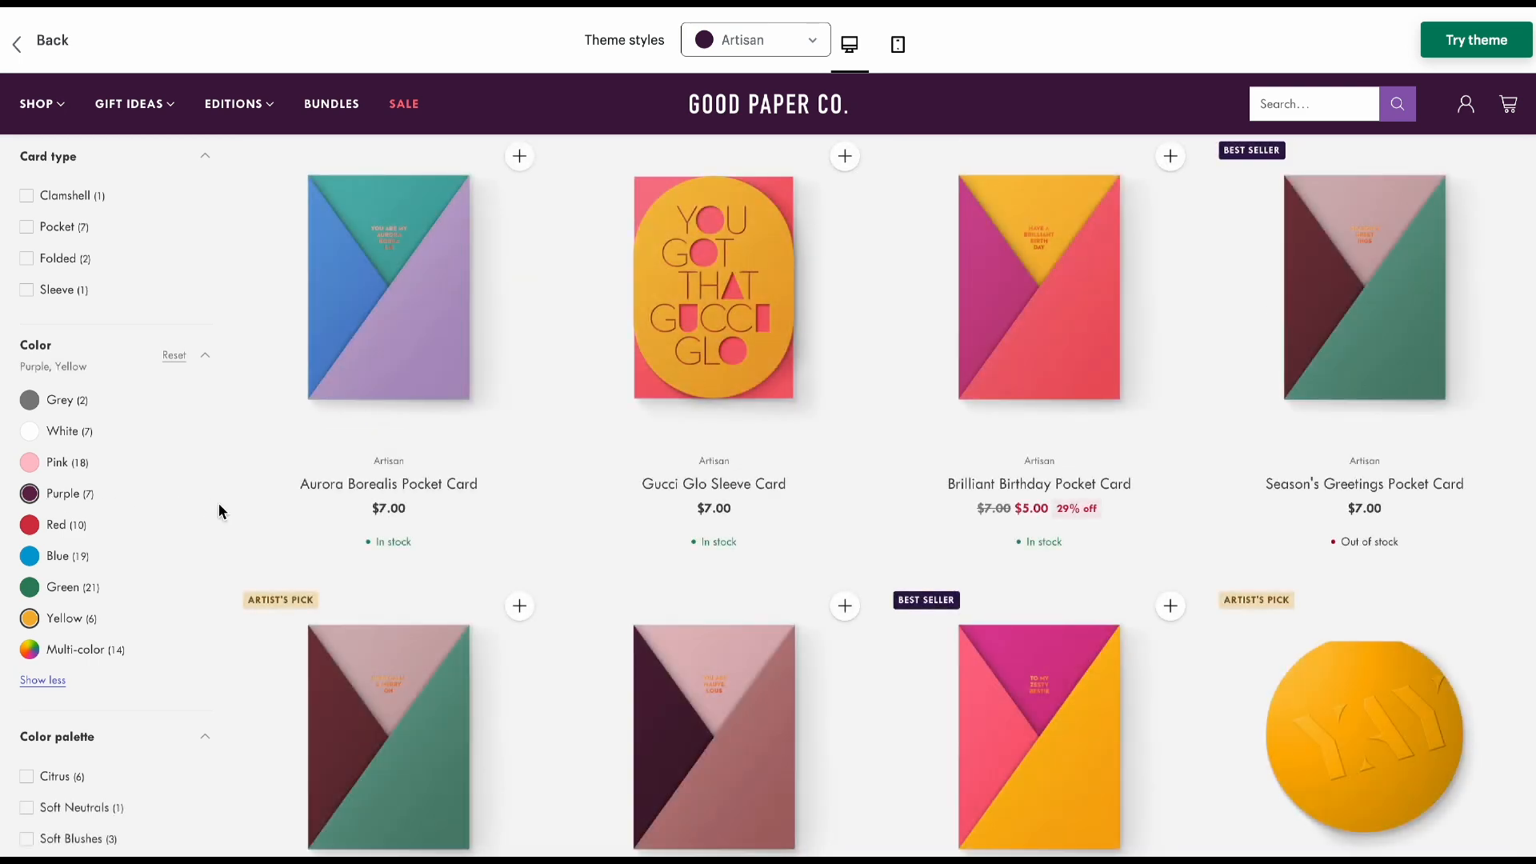
Remove the Yellow filter from the greeting cards and add the Citrus color palette filter.
scroll(218, 503, up, 4)
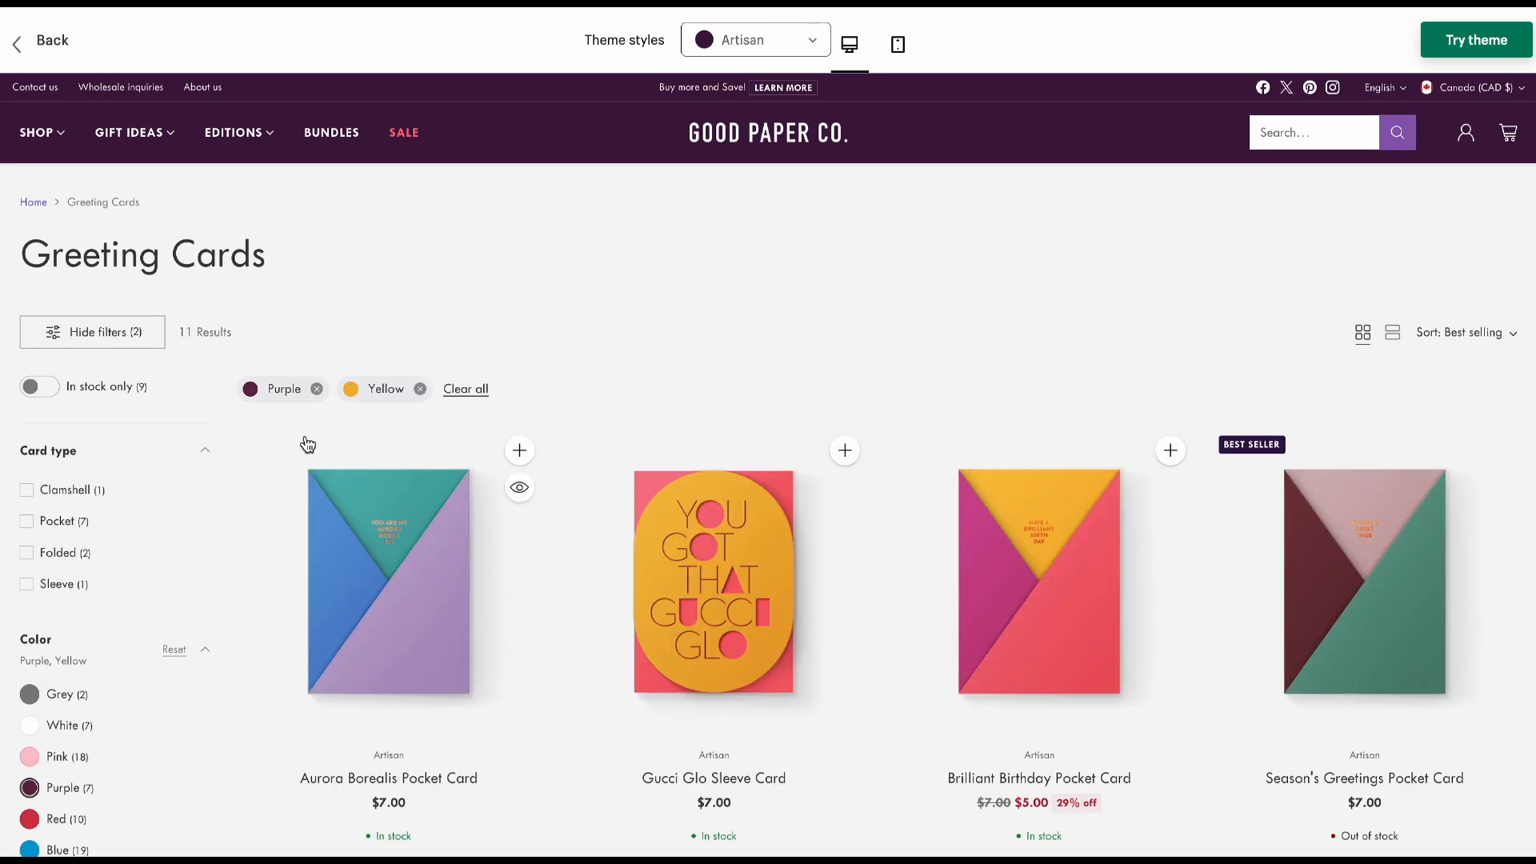
click(419, 389)
scroll(241, 489, down, 6)
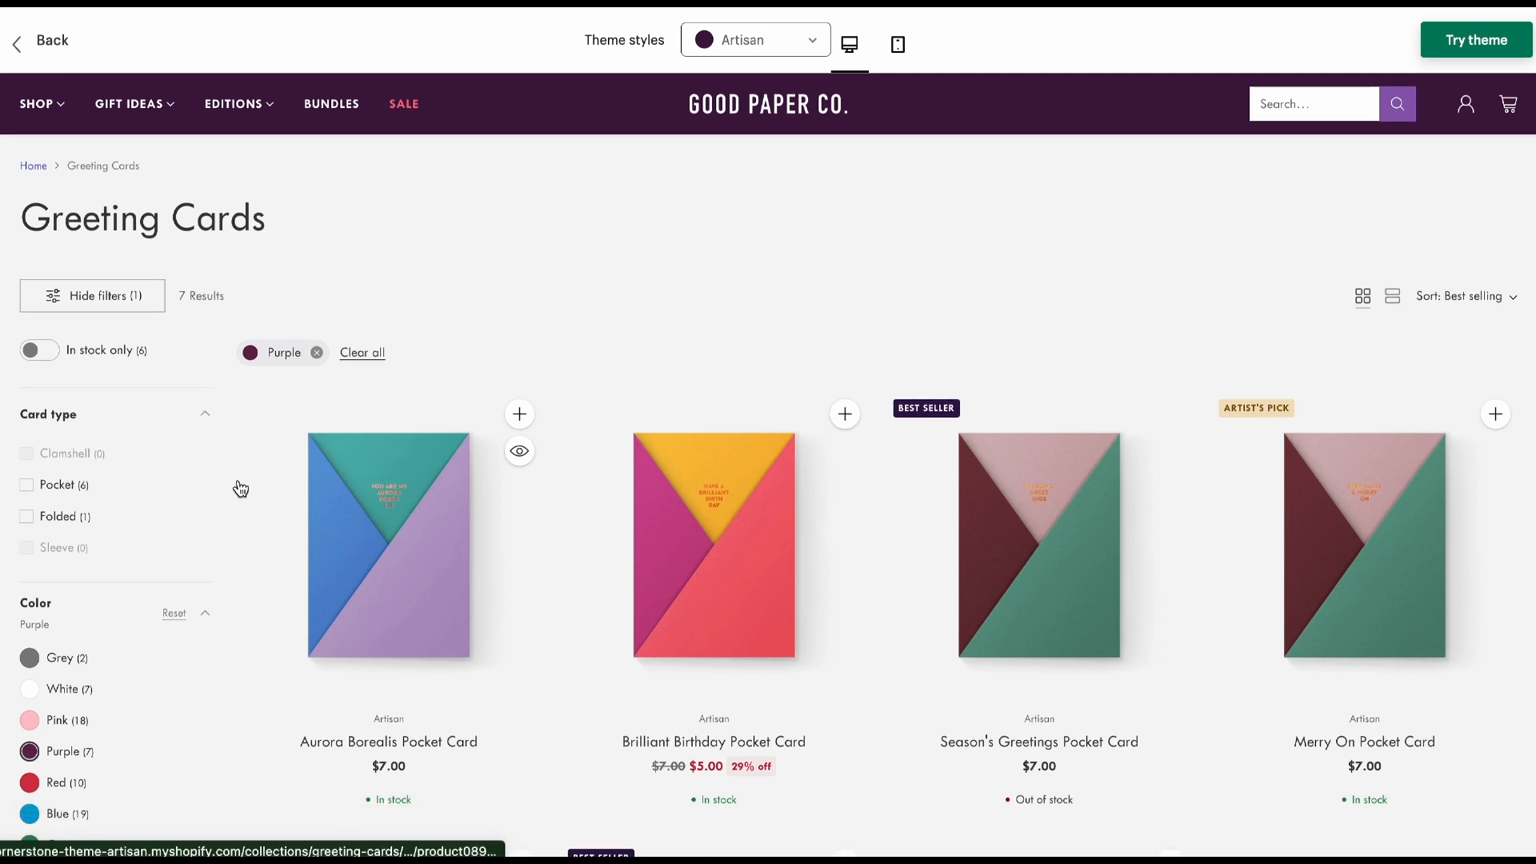
scroll(240, 489, down, 1)
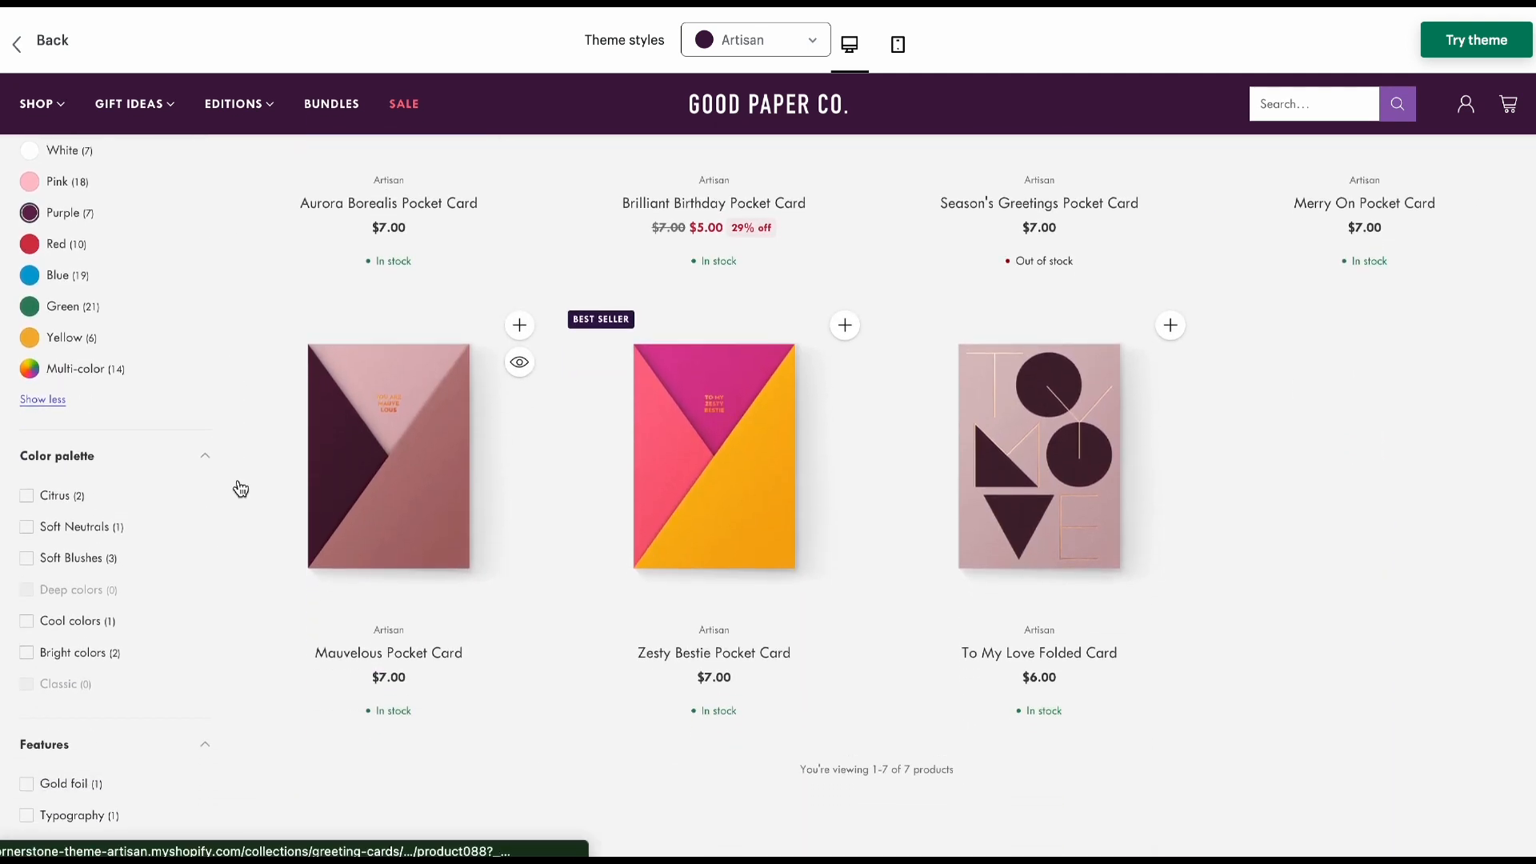
click(28, 498)
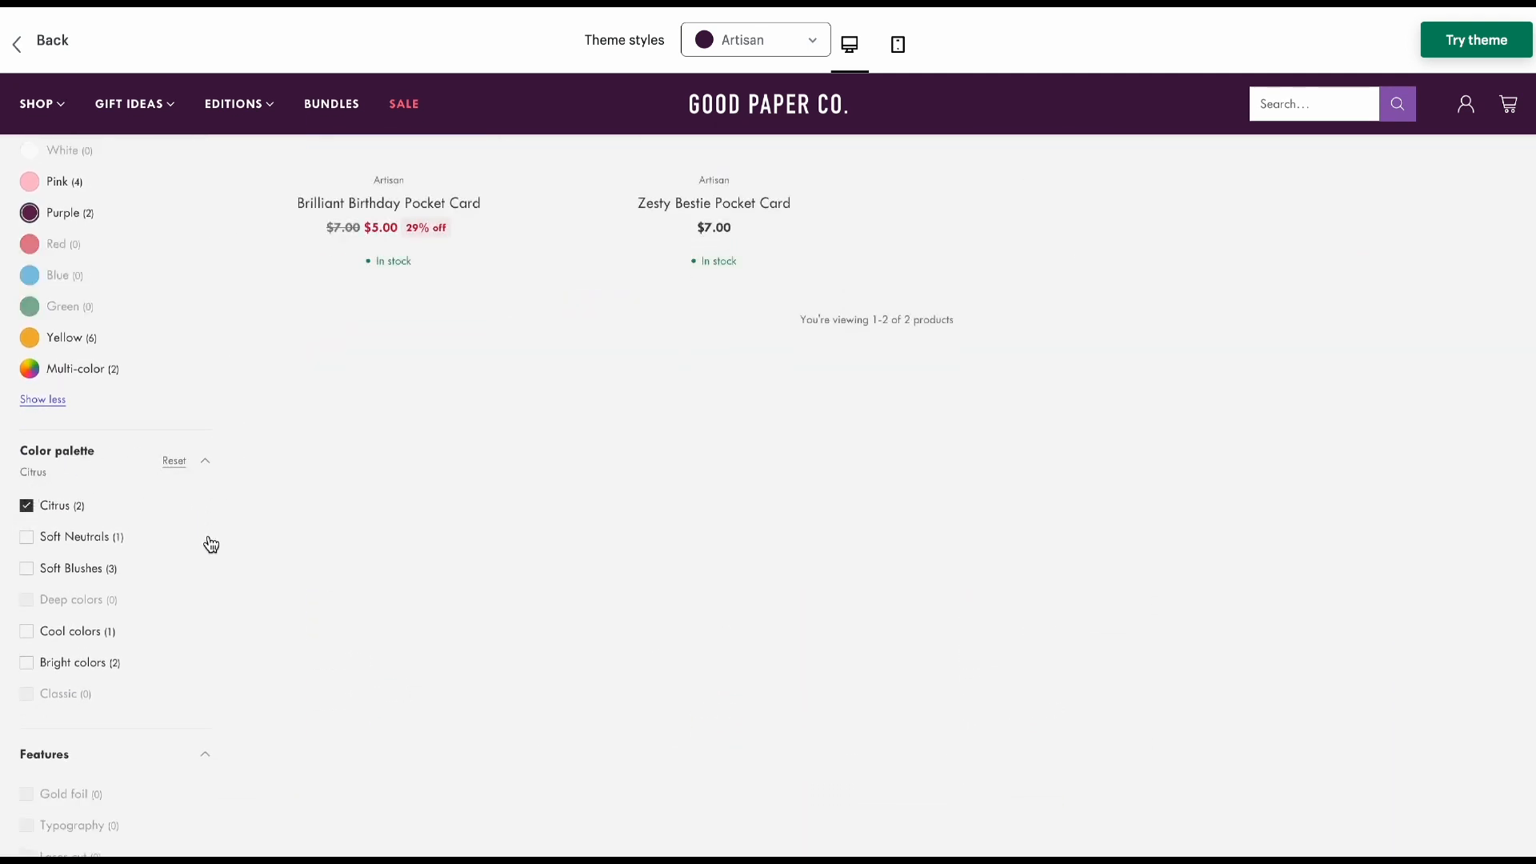
Remove the Purple filter and look through the greeting cards matching the Citrus color palette.
scroll(178, 583, up, 7)
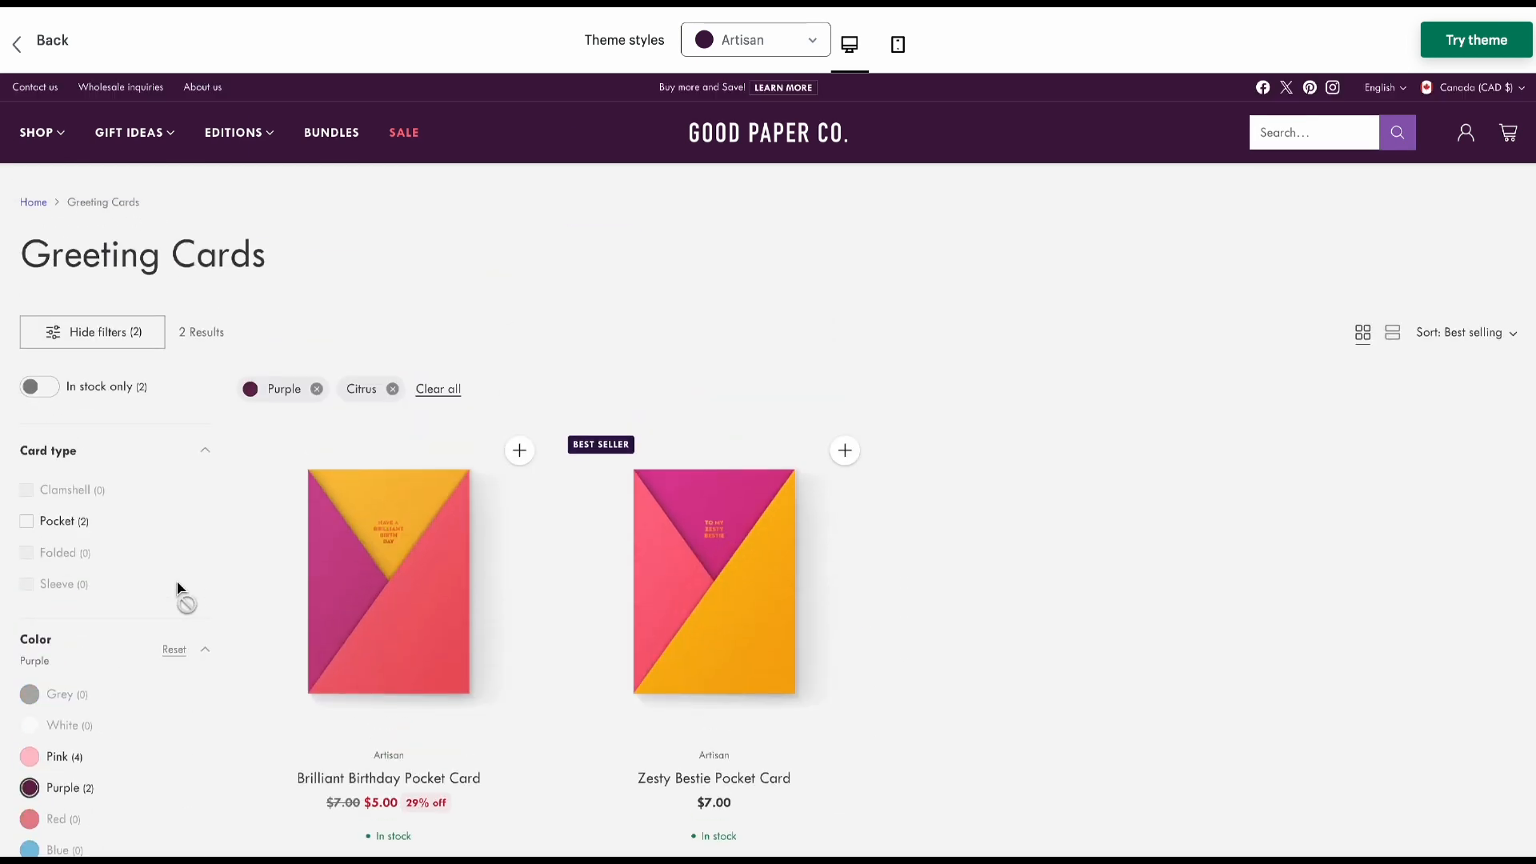
click(318, 391)
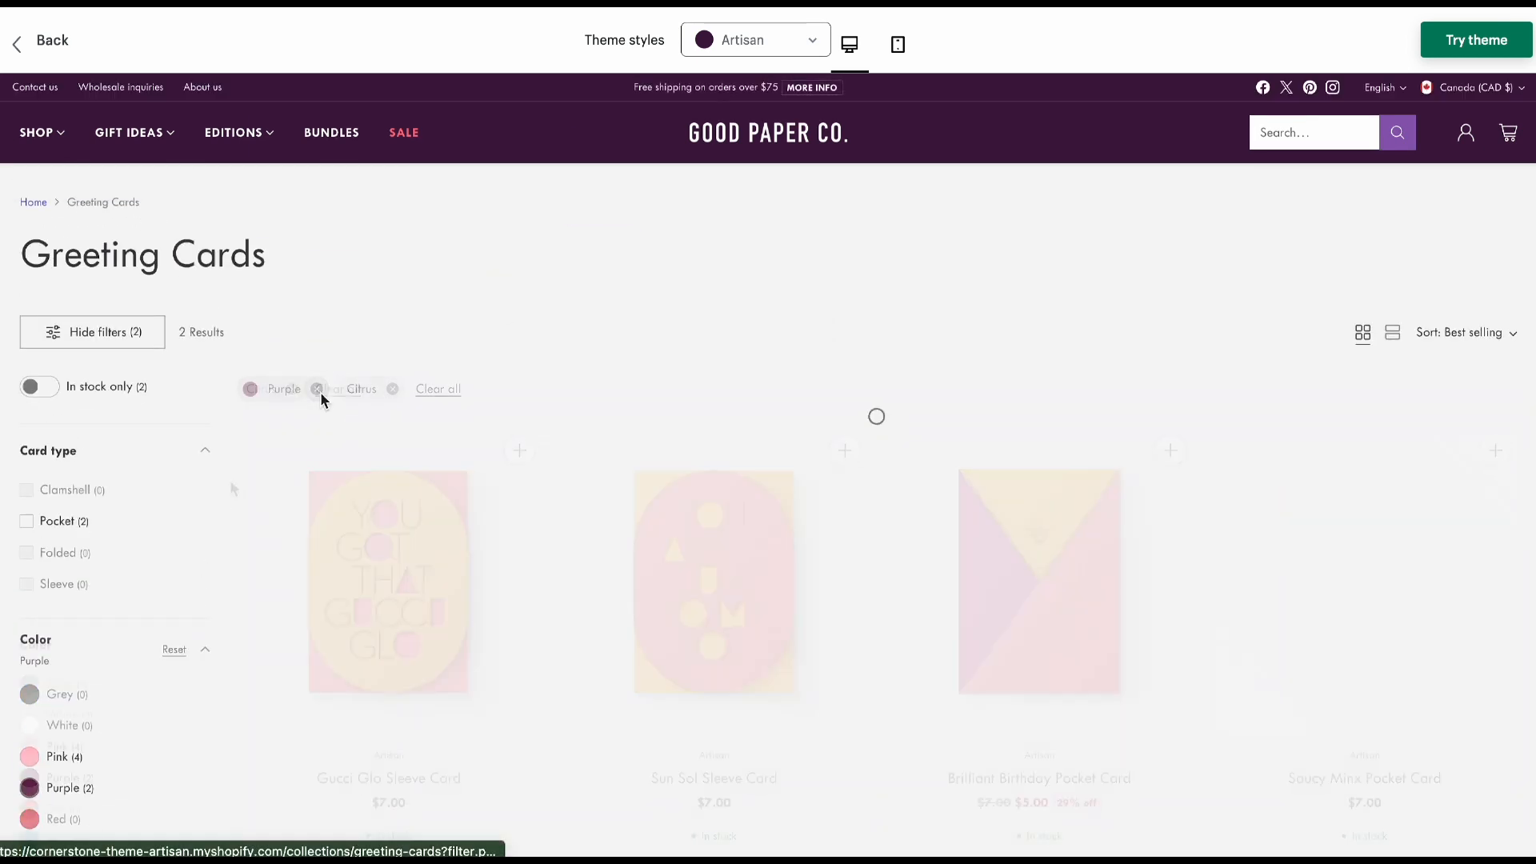
scroll(229, 484, down, 7)
scroll(229, 488, down, 3)
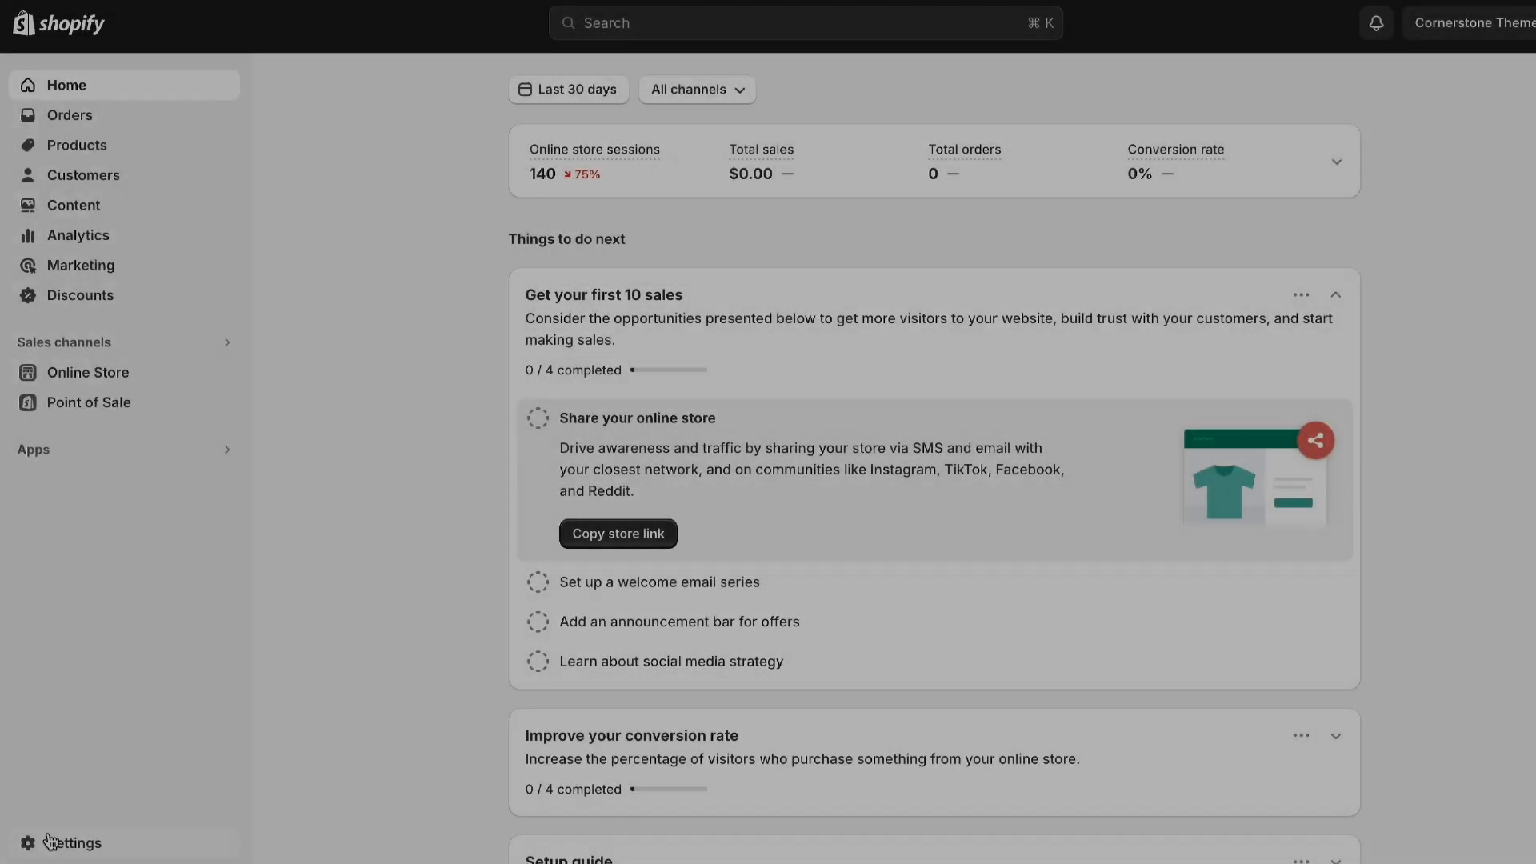
Switch to the Shopify admin and open the product metafield definitions in the store's custom data settings.
click(51, 845)
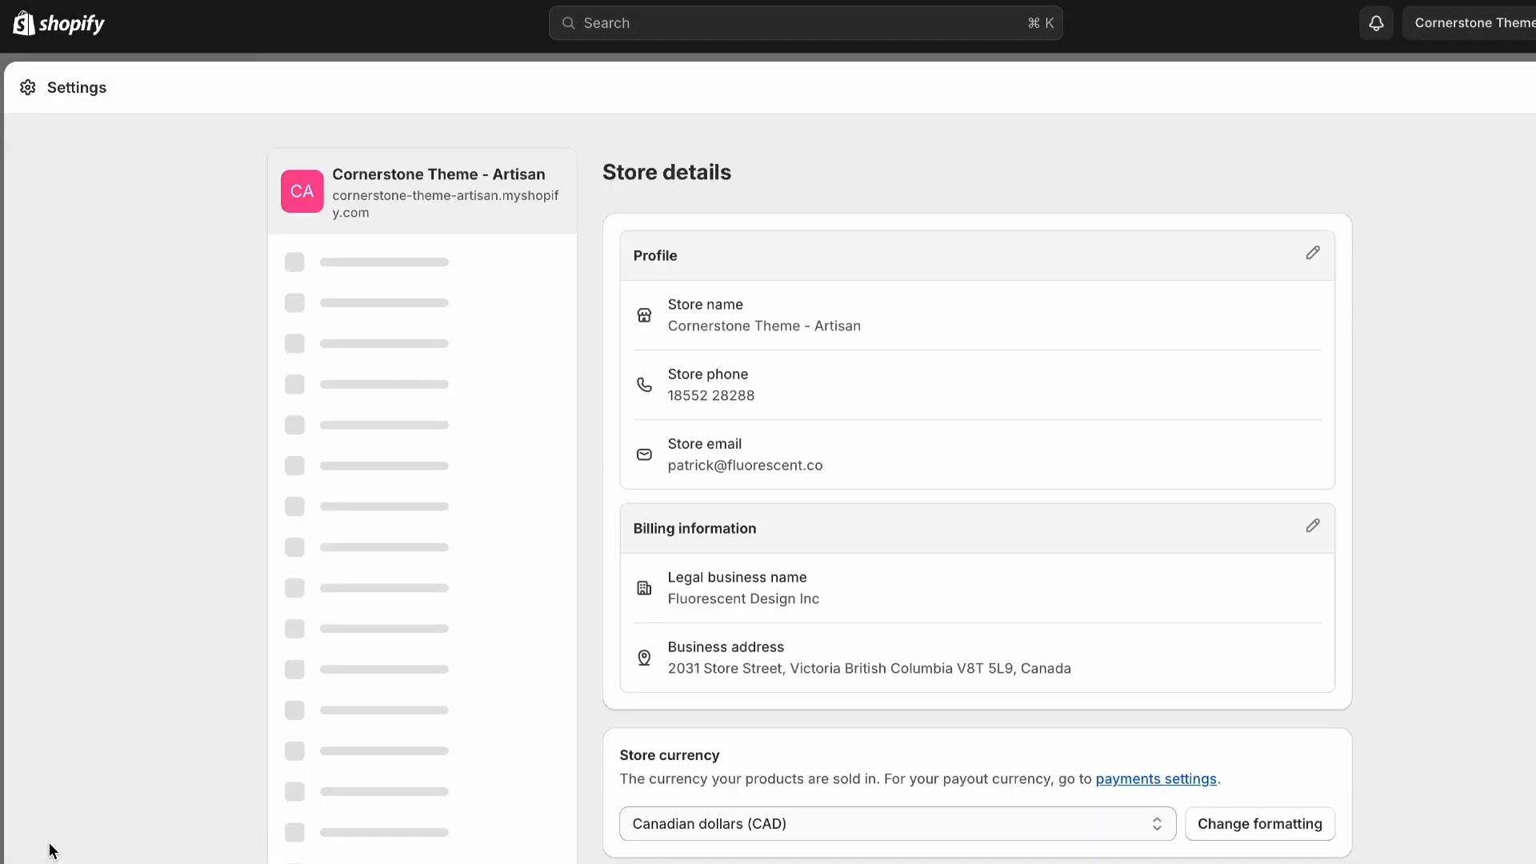
scroll(352, 573, down, 3)
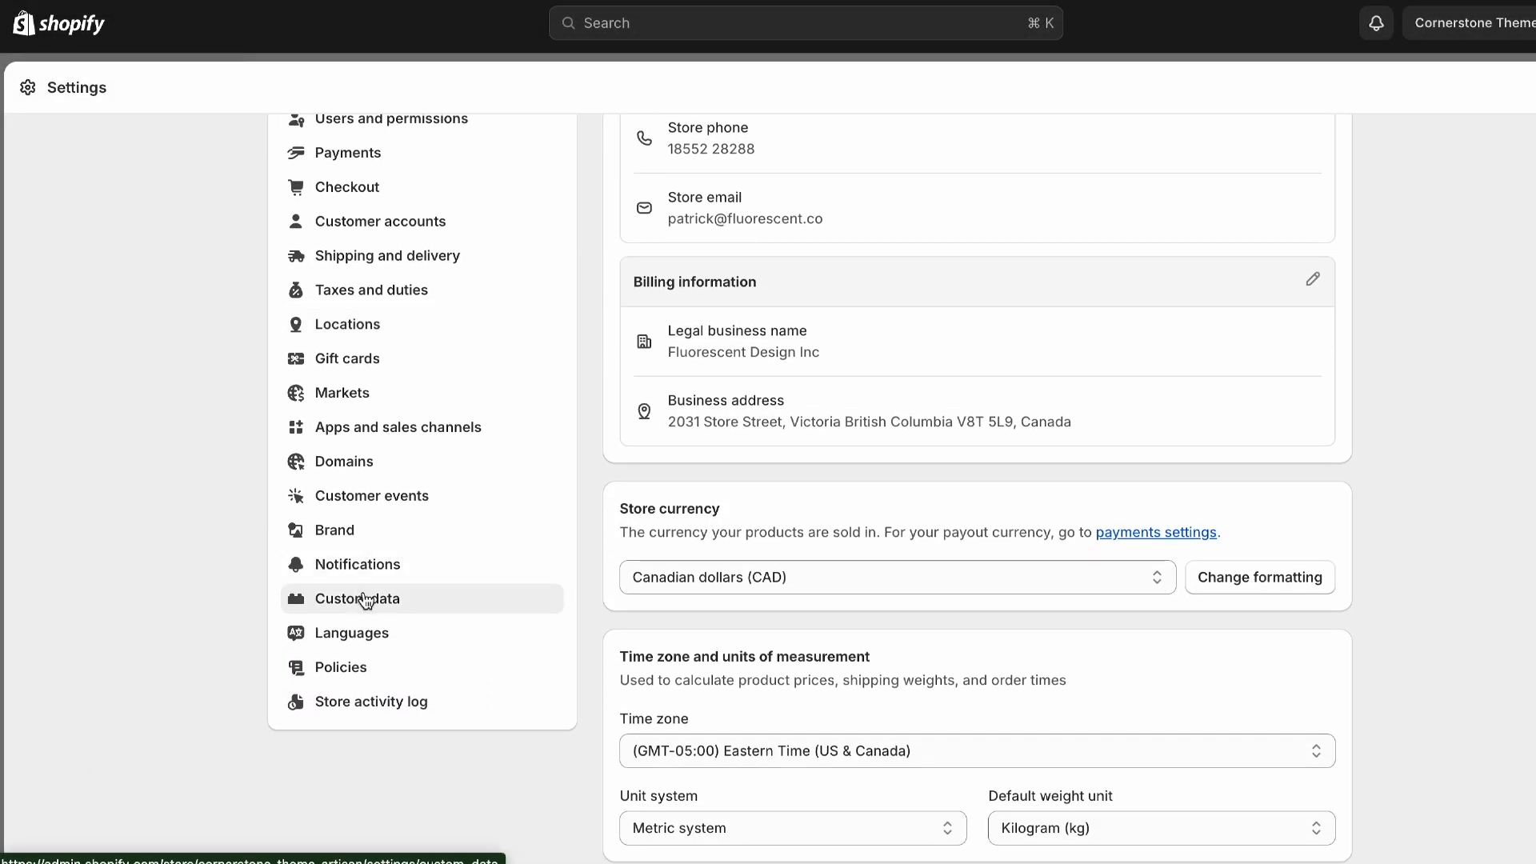
click(360, 599)
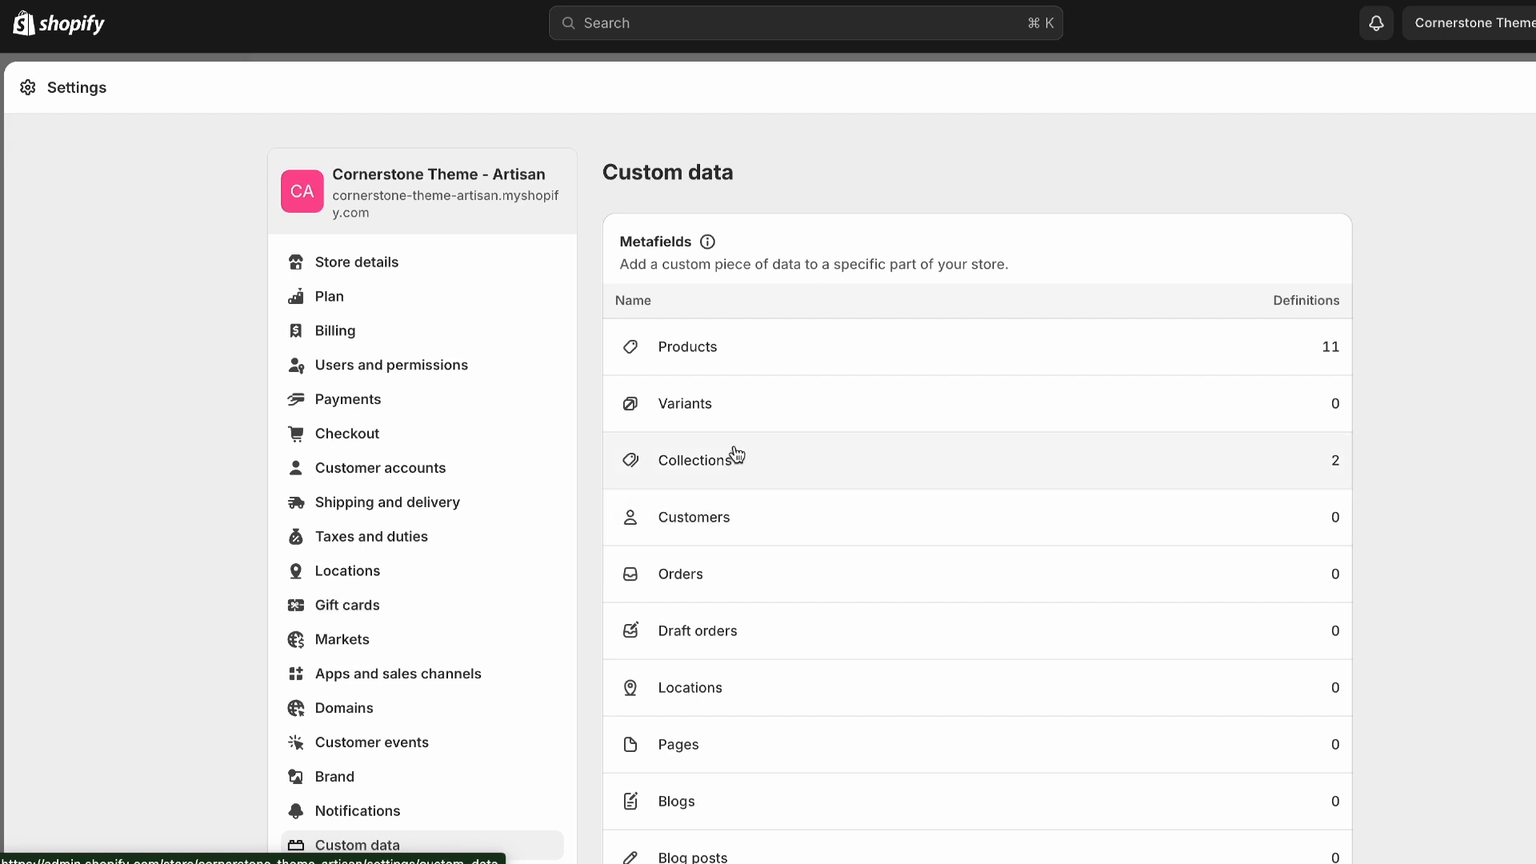
click(761, 350)
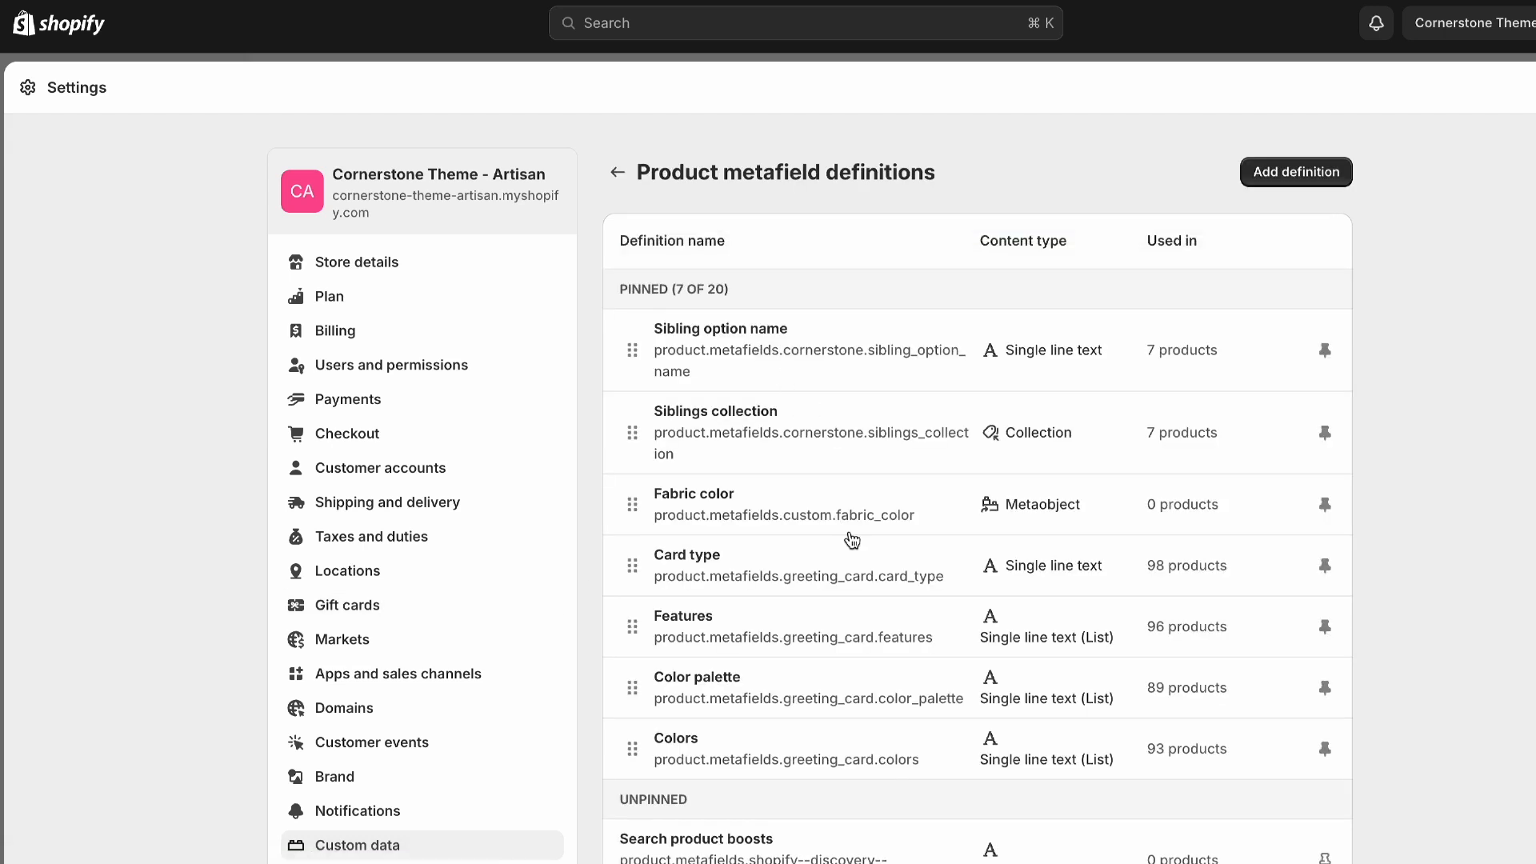
Open the Colors product metafield definition and review its content type and preset color choices.
scroll(824, 521, down, 2)
click(676, 632)
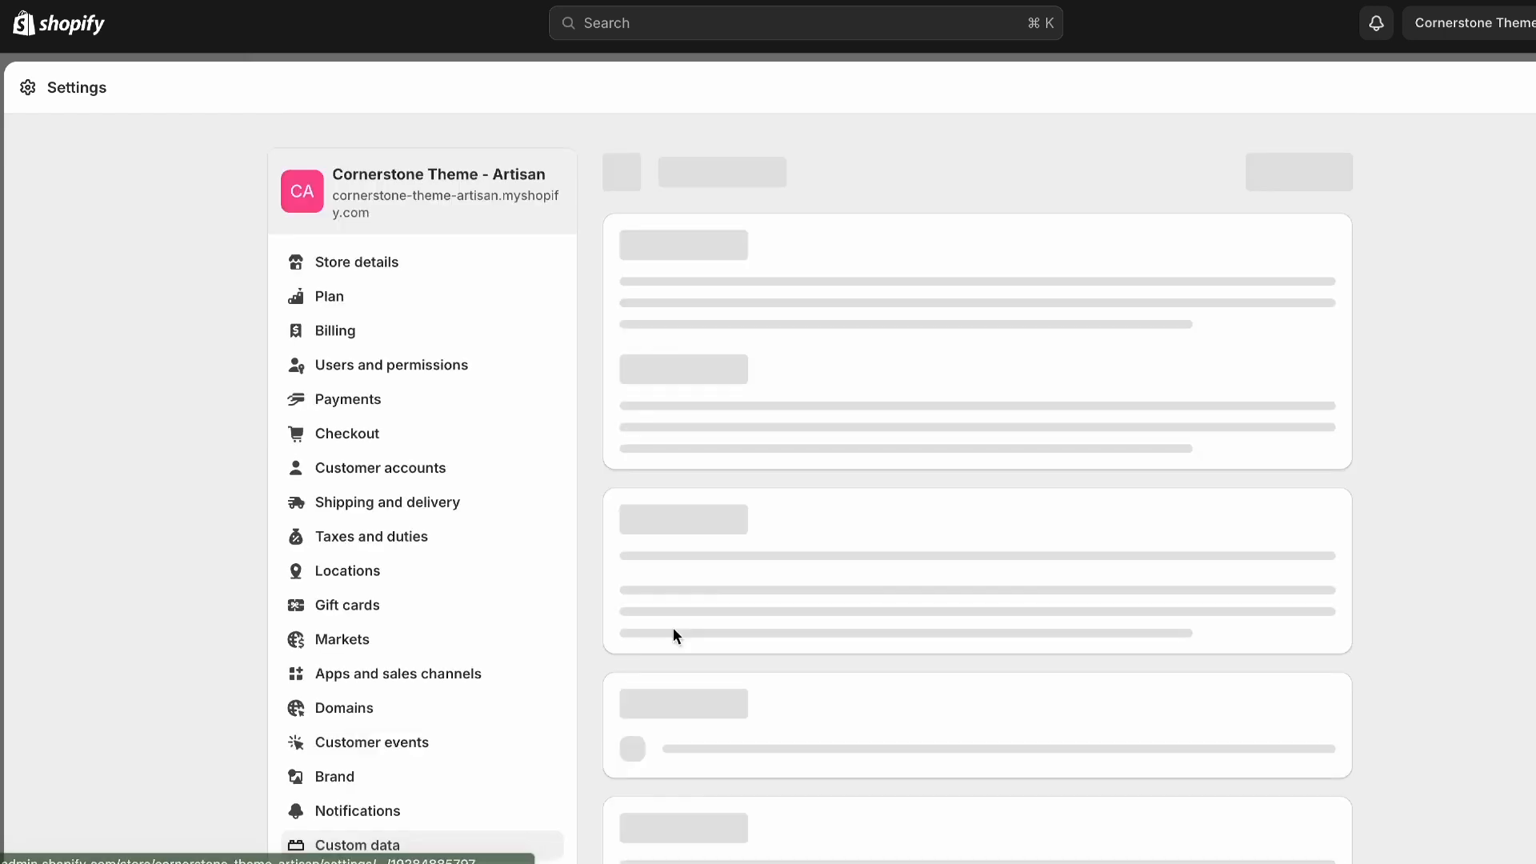
scroll(846, 563, down, 8)
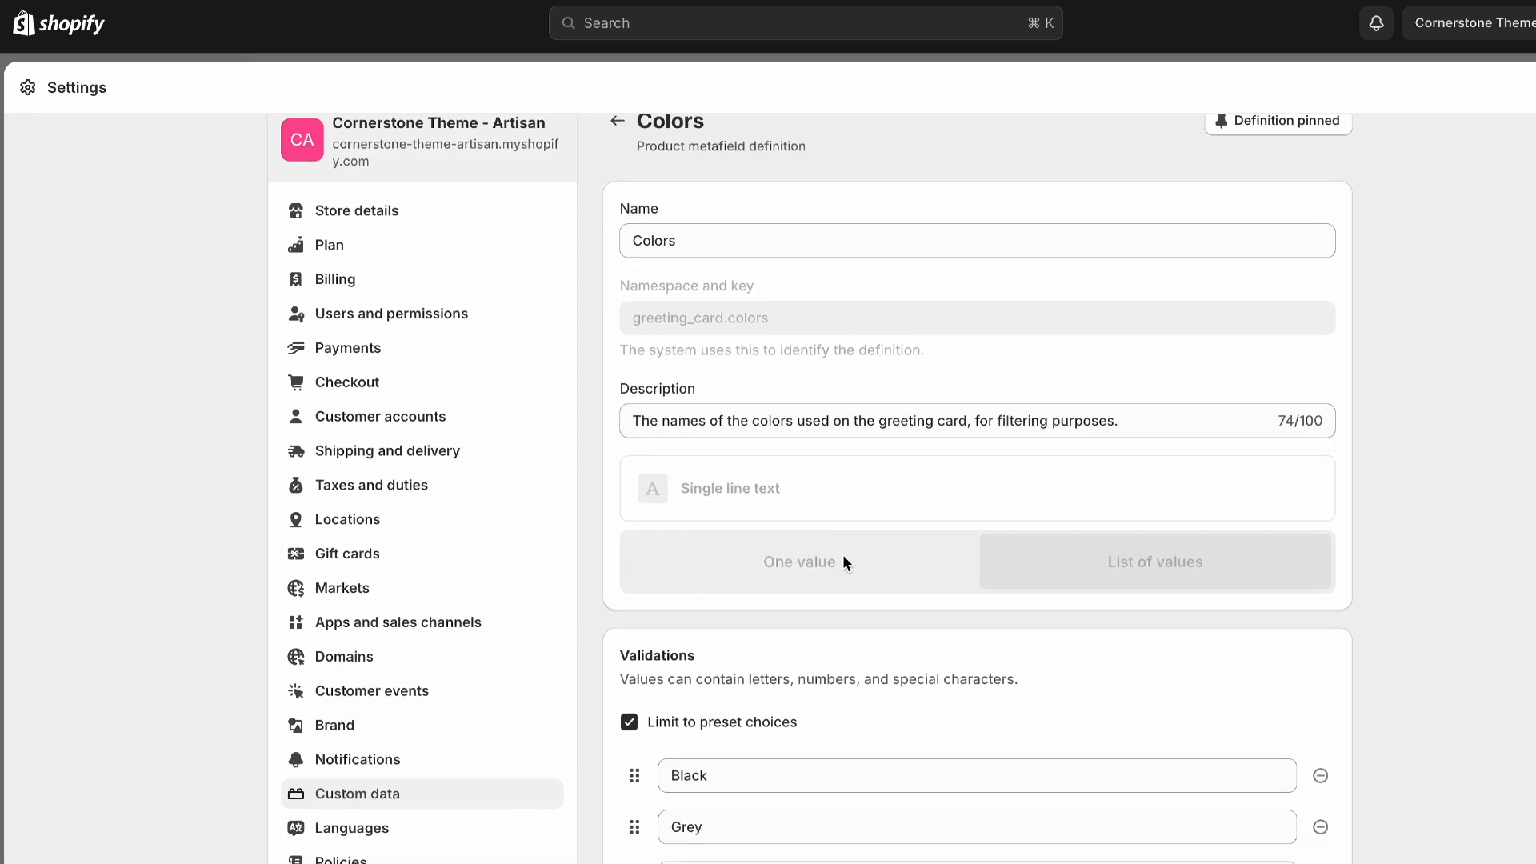
scroll(842, 554, down, 1)
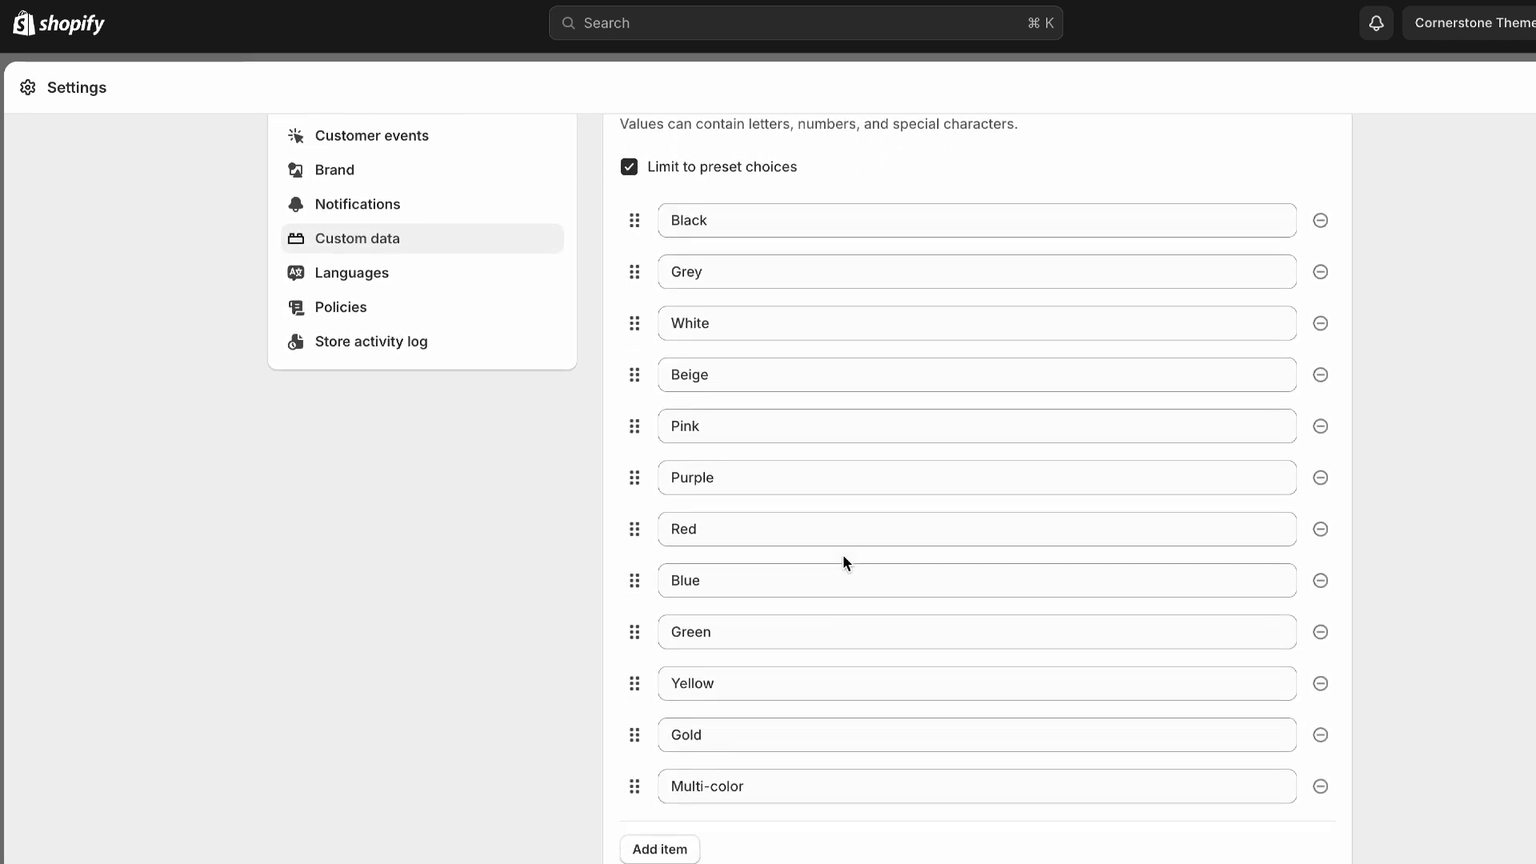
scroll(587, 192, down, 3)
scroll(587, 194, down, 5)
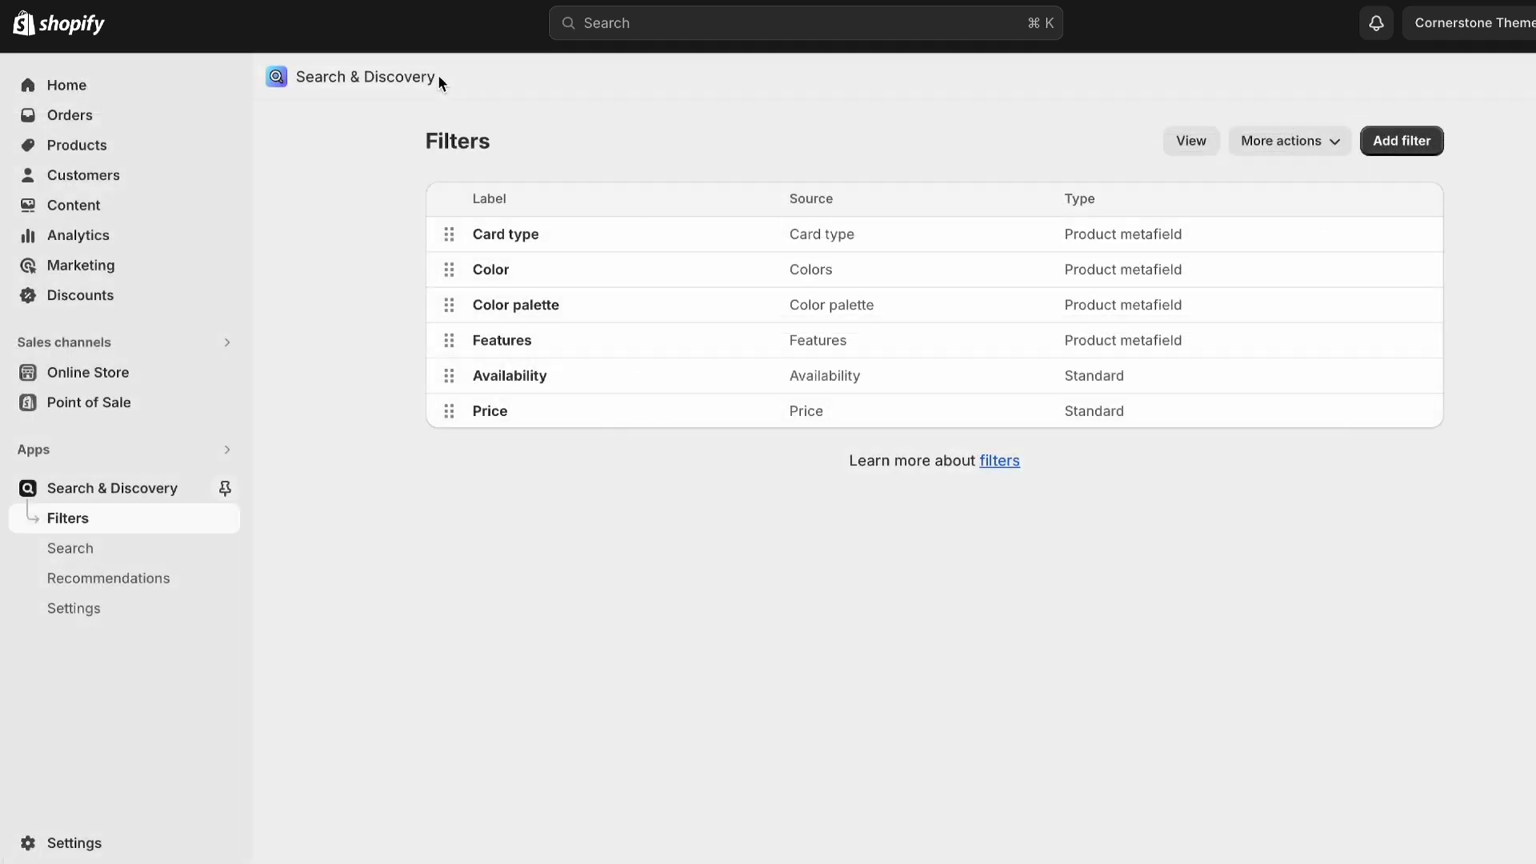
In the Search & Discovery app's filter list, open the Color filter and review its source, logic and values.
drag(438, 75, 302, 77)
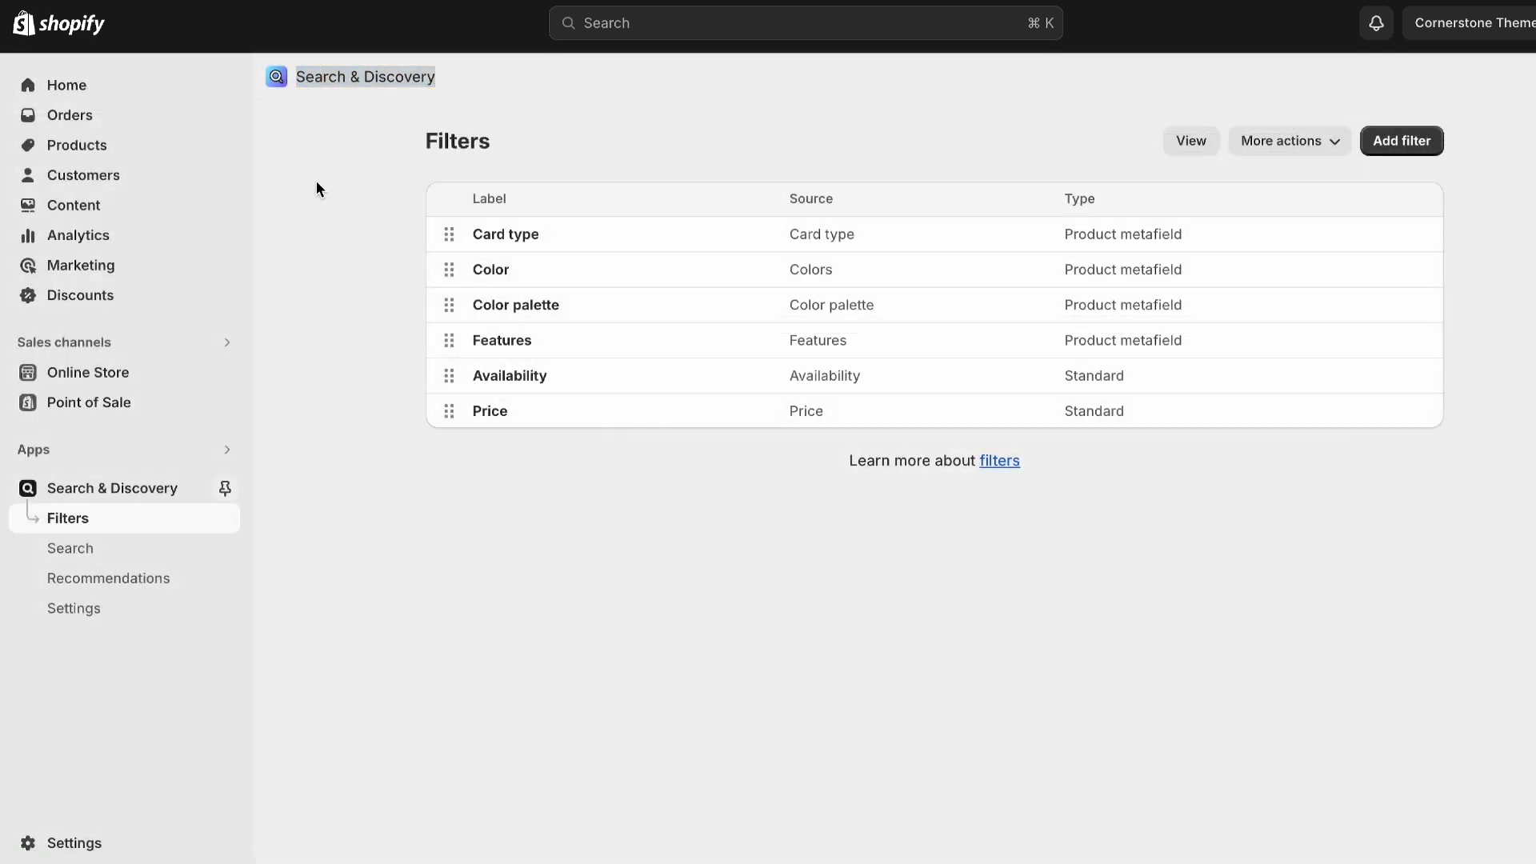
click(497, 274)
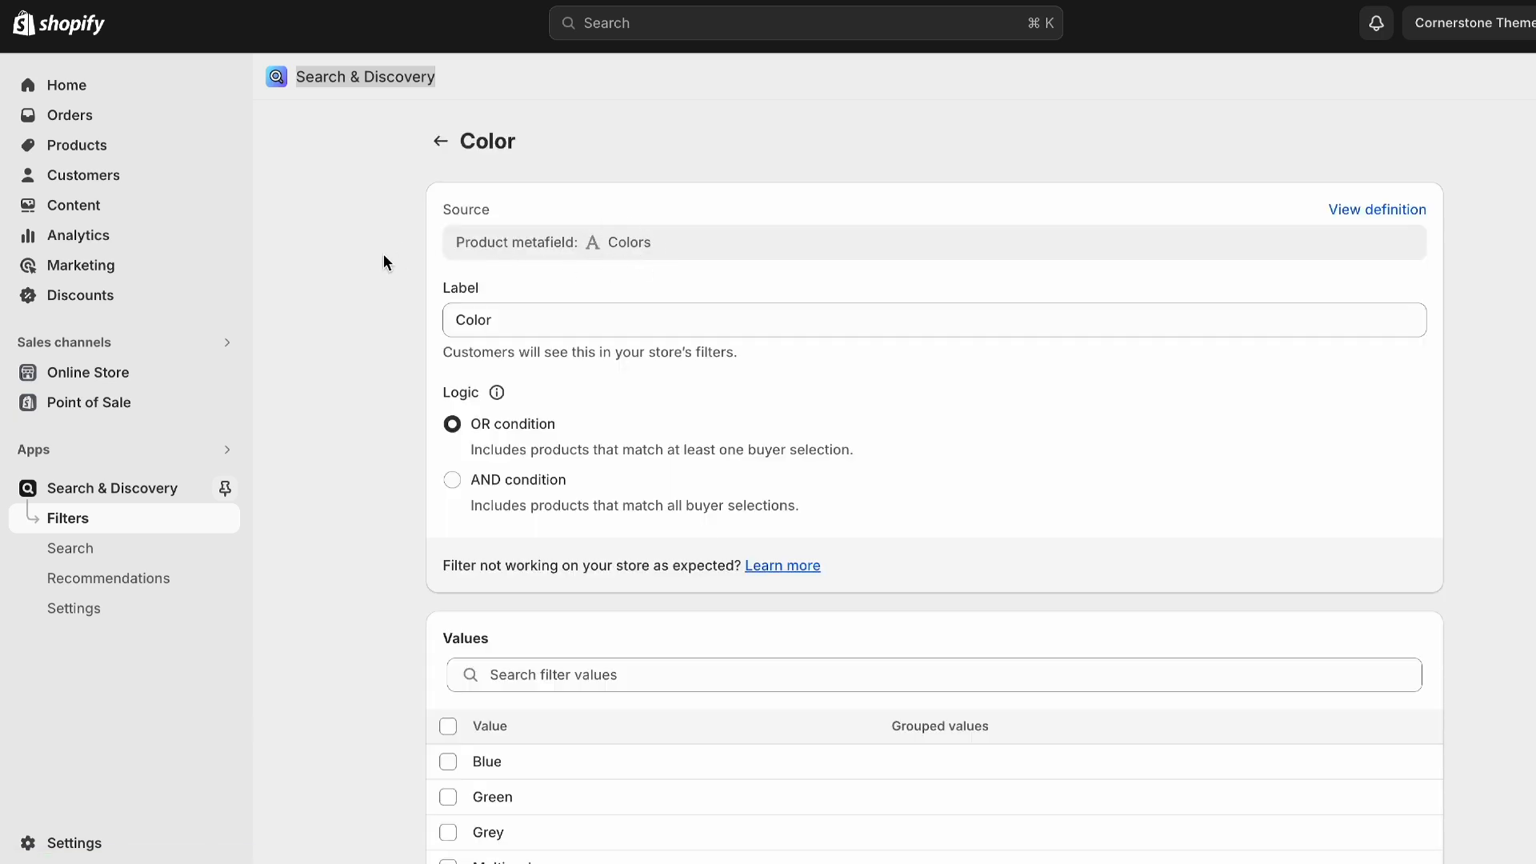
scroll(389, 308, down, 1)
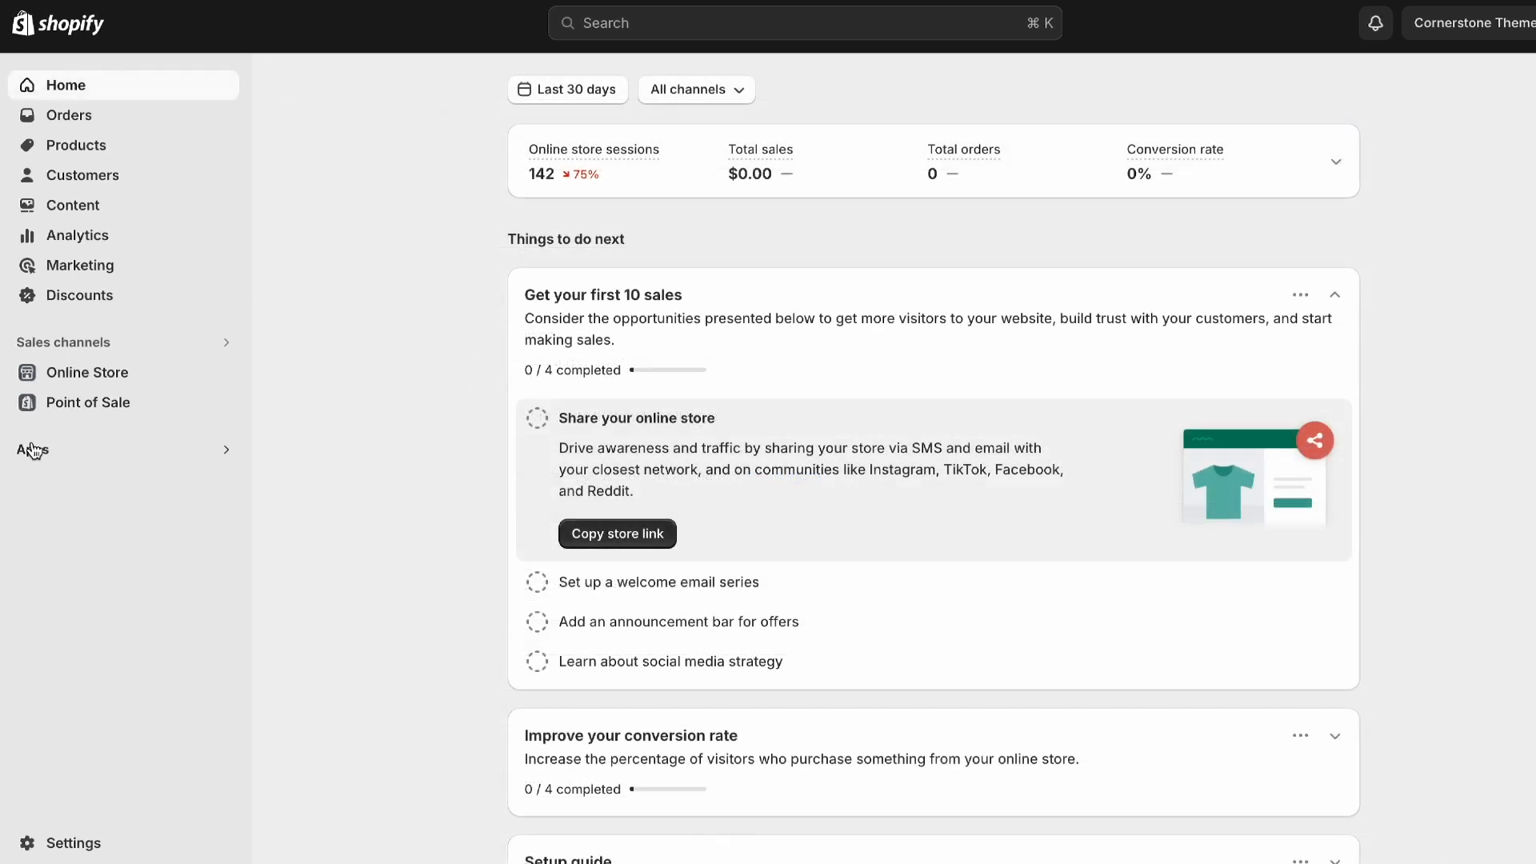
Open the Filters list of the Search & Discovery app in the Shopify admin.
click(32, 450)
click(533, 109)
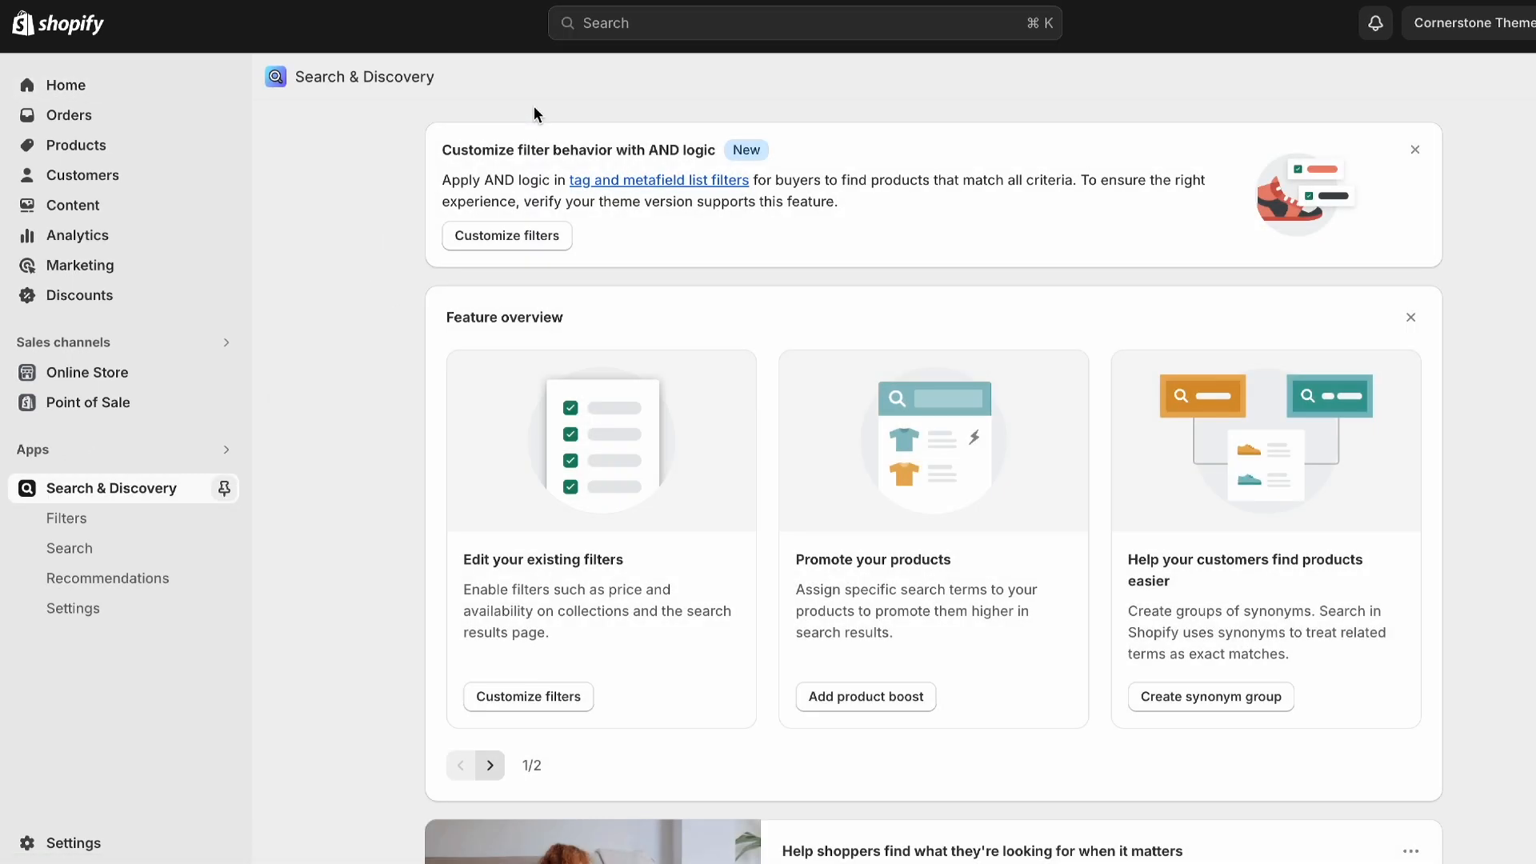
click(118, 534)
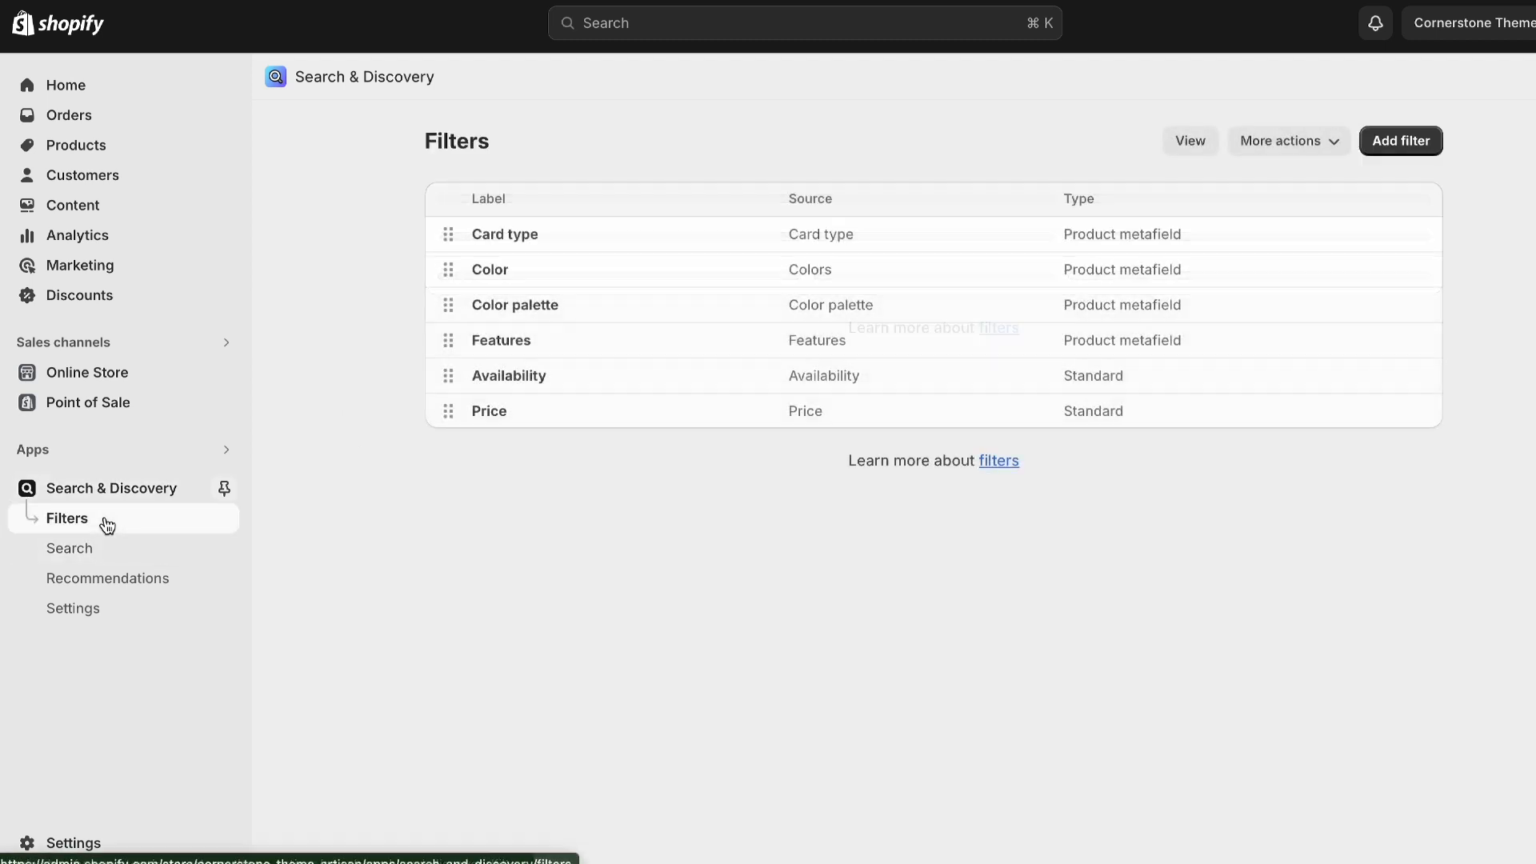
Start a new filter with the standard Product type source and review its customer-facing label and values.
click(1381, 147)
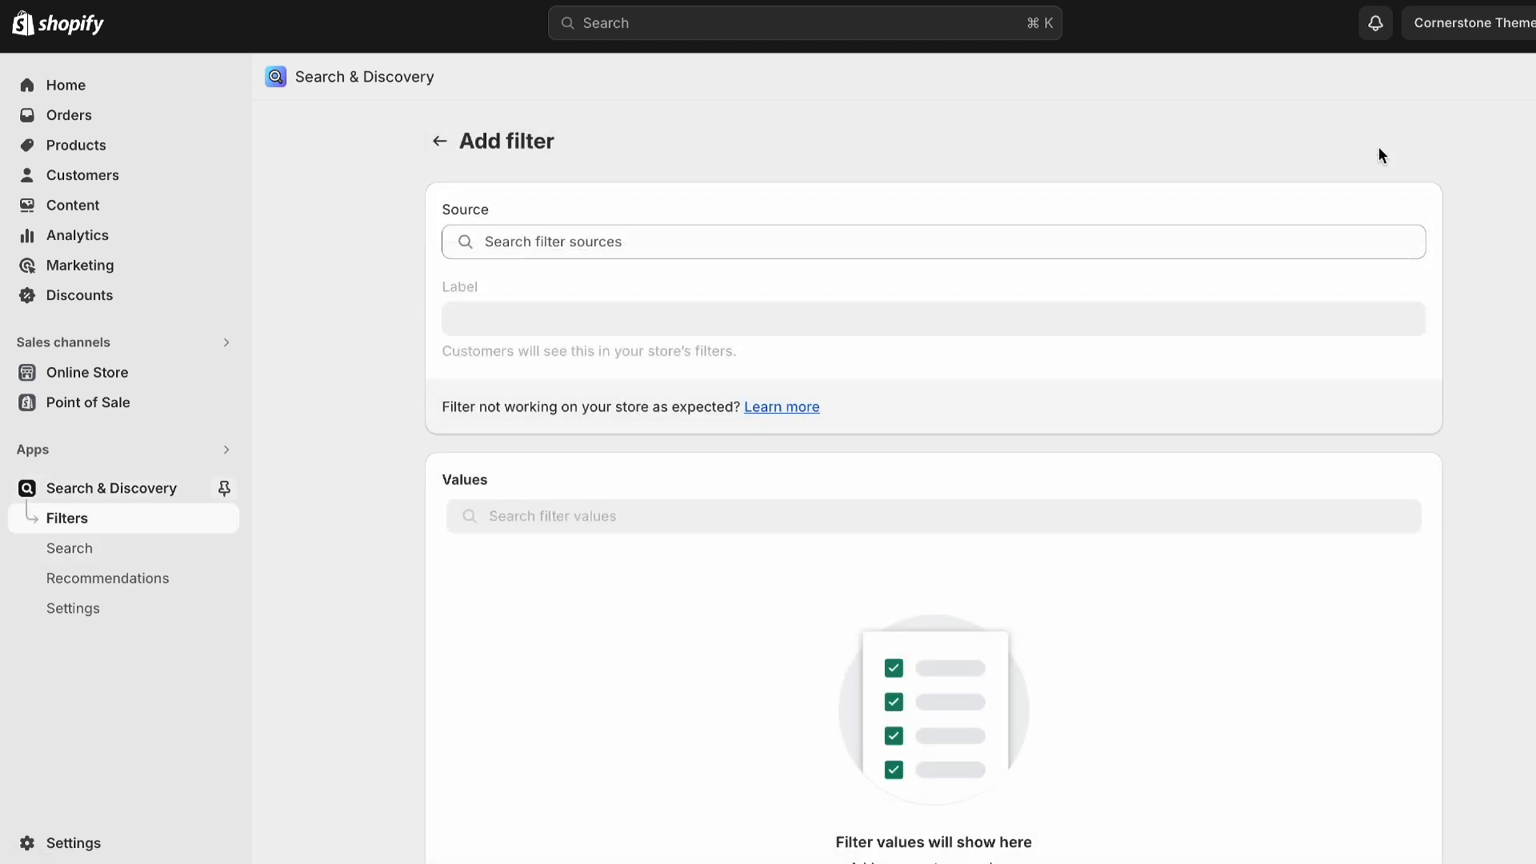
click(651, 252)
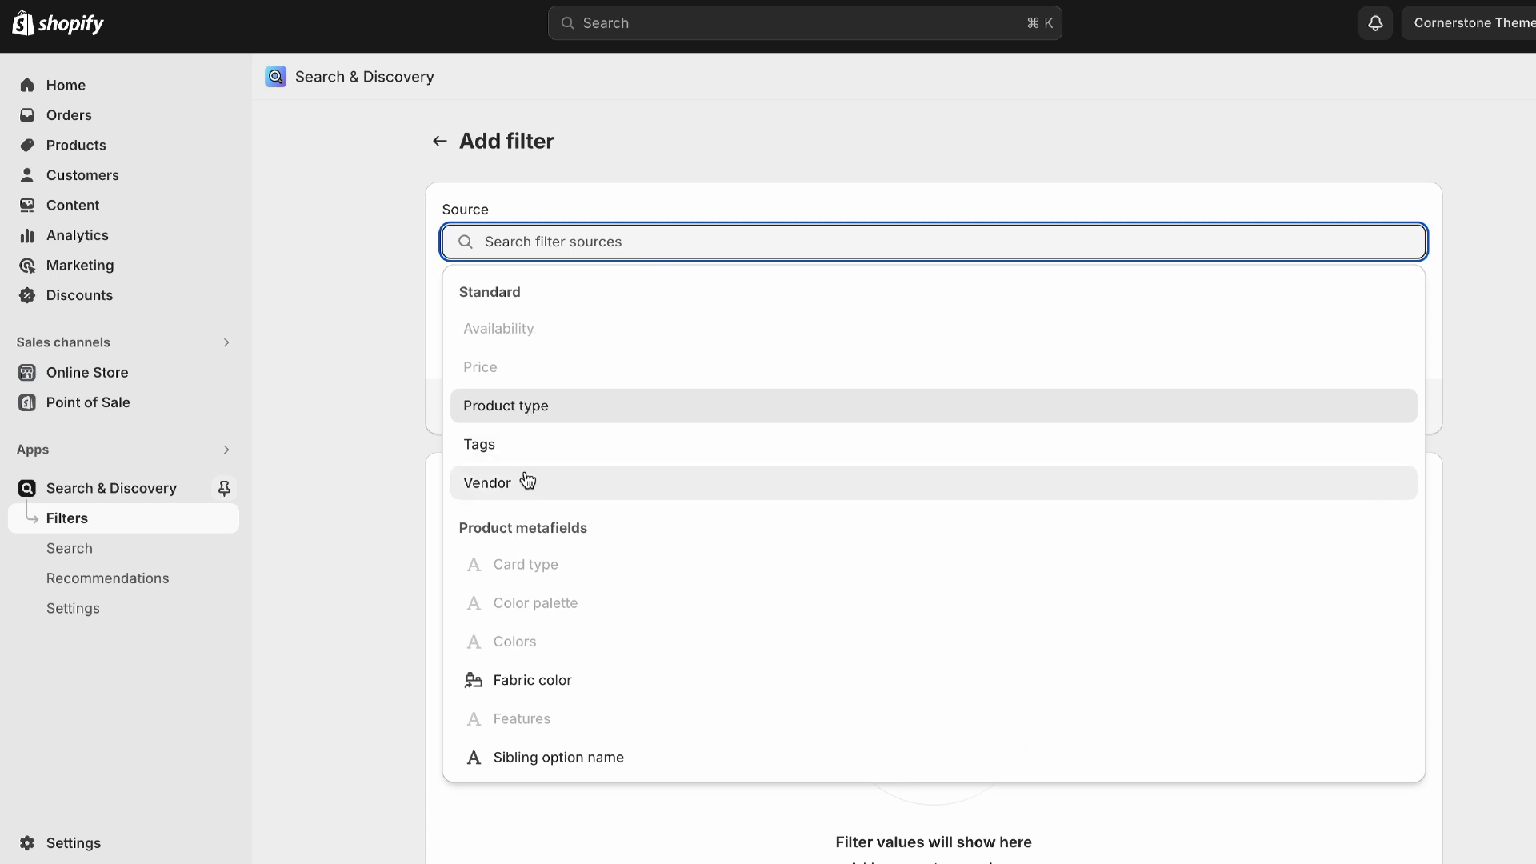
click(545, 410)
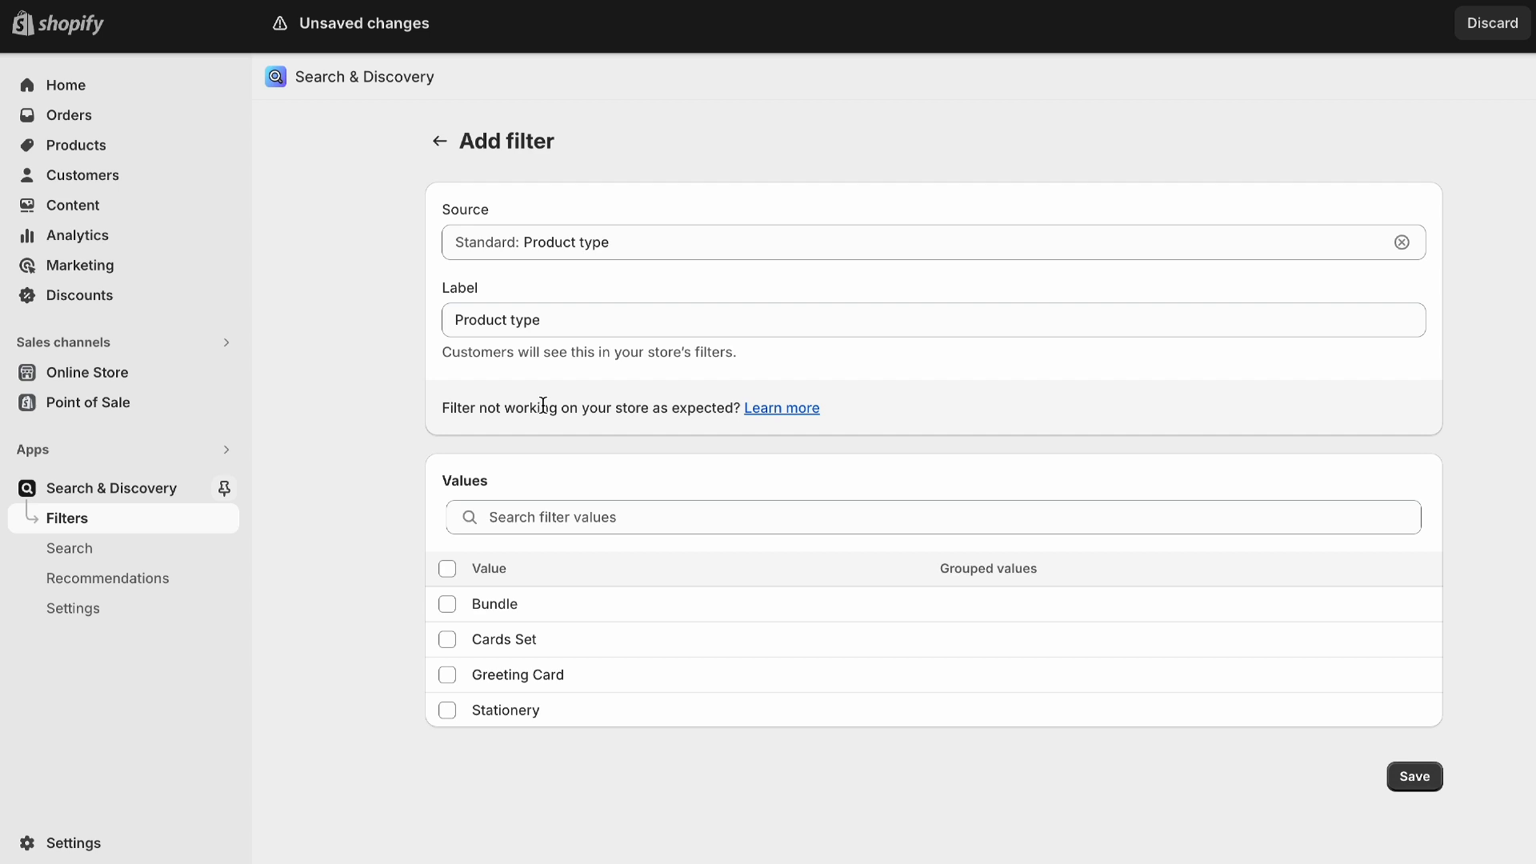
drag(559, 326, 424, 323)
click(357, 416)
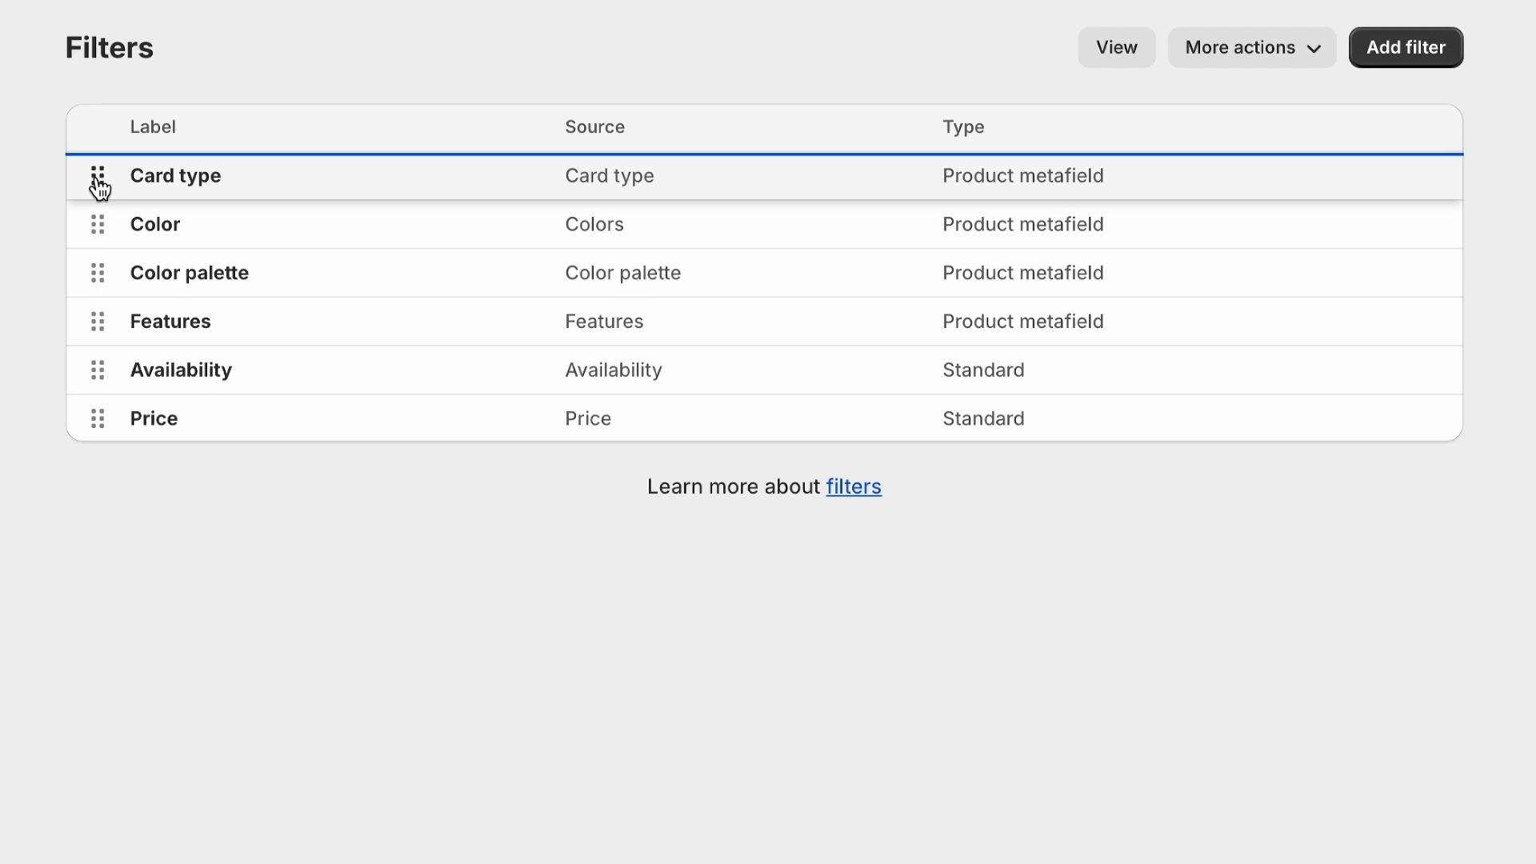
Reorder the storefront filters by moving the Price filter up to the Color palette position.
mouse_move(99, 189)
mouse_down()
mouse_move(89, 237)
mouse_move(93, 213)
mouse_up()
drag(99, 417, 88, 285)
drag(89, 285, 92, 261)
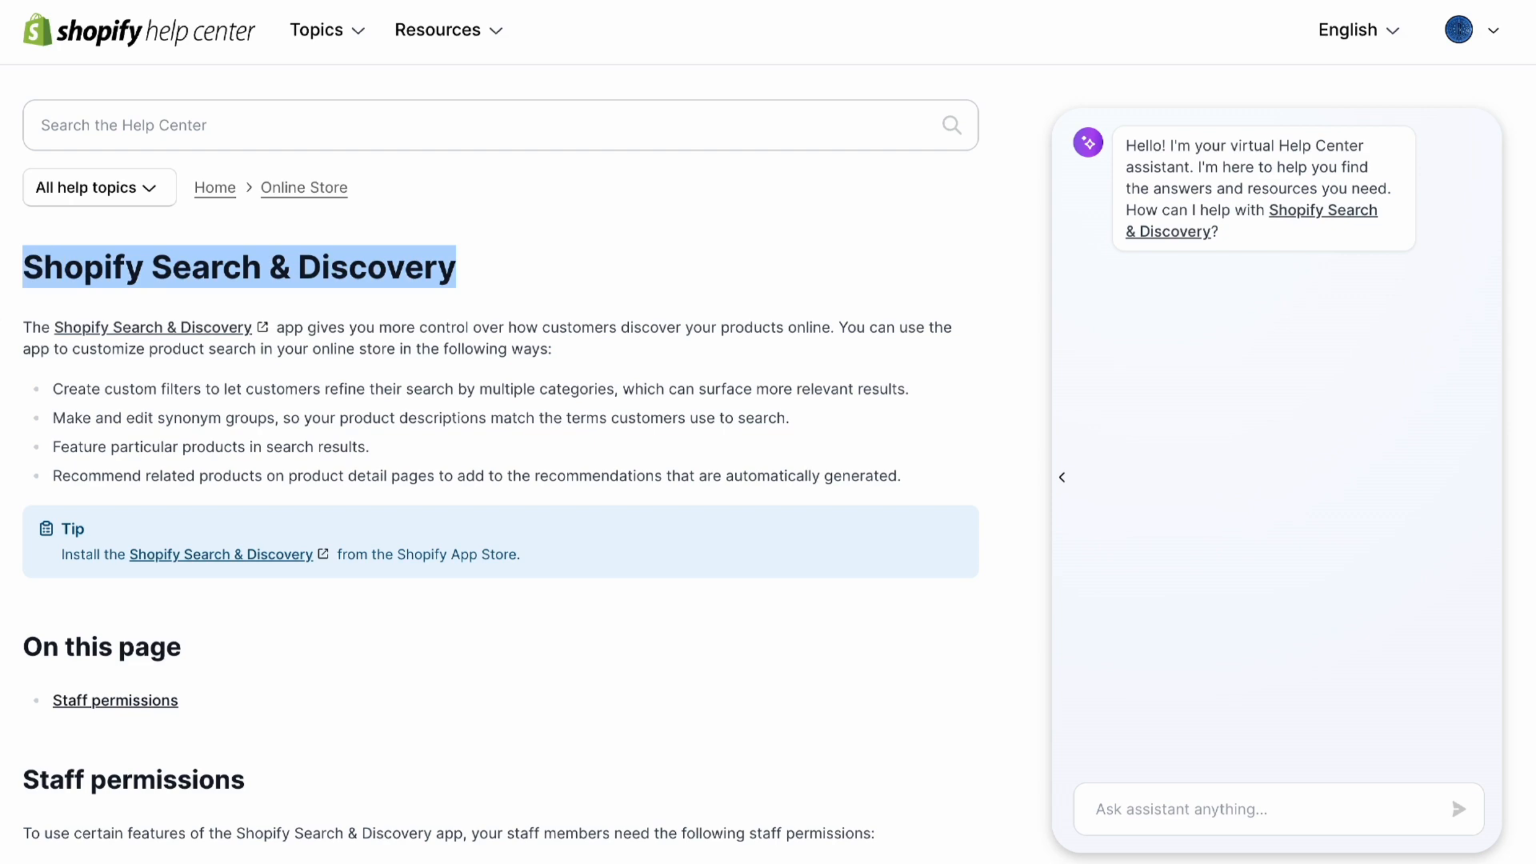
On the Shopify Search & Discovery help page, find and open the Adding filters article.
scroll(86, 467, down, 7)
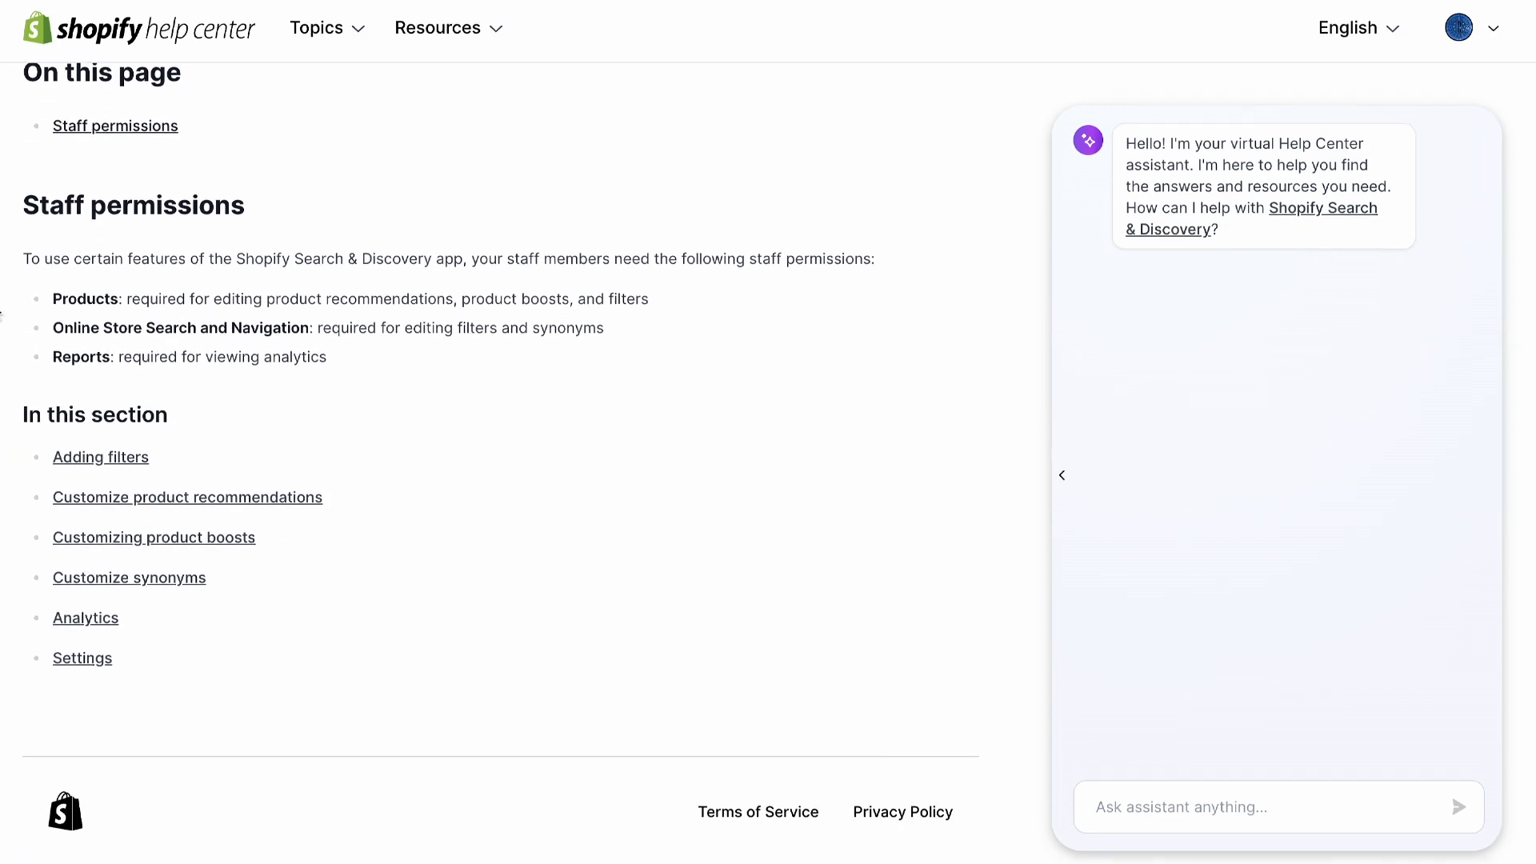
click(86, 461)
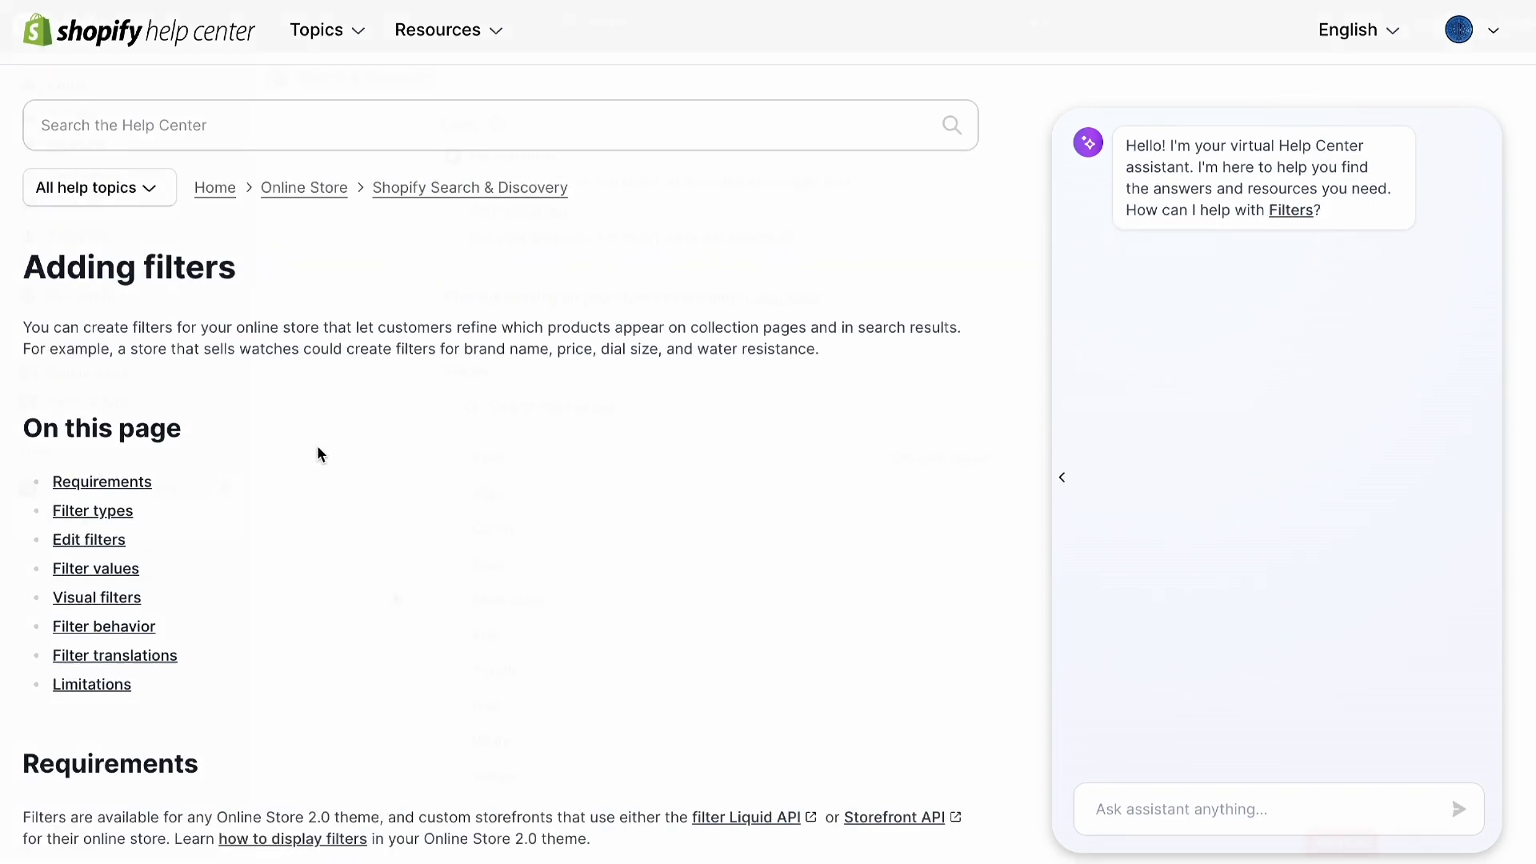
In the Color filter, group the values Blue, Green and Purple under the name Cool Colors.
click(448, 493)
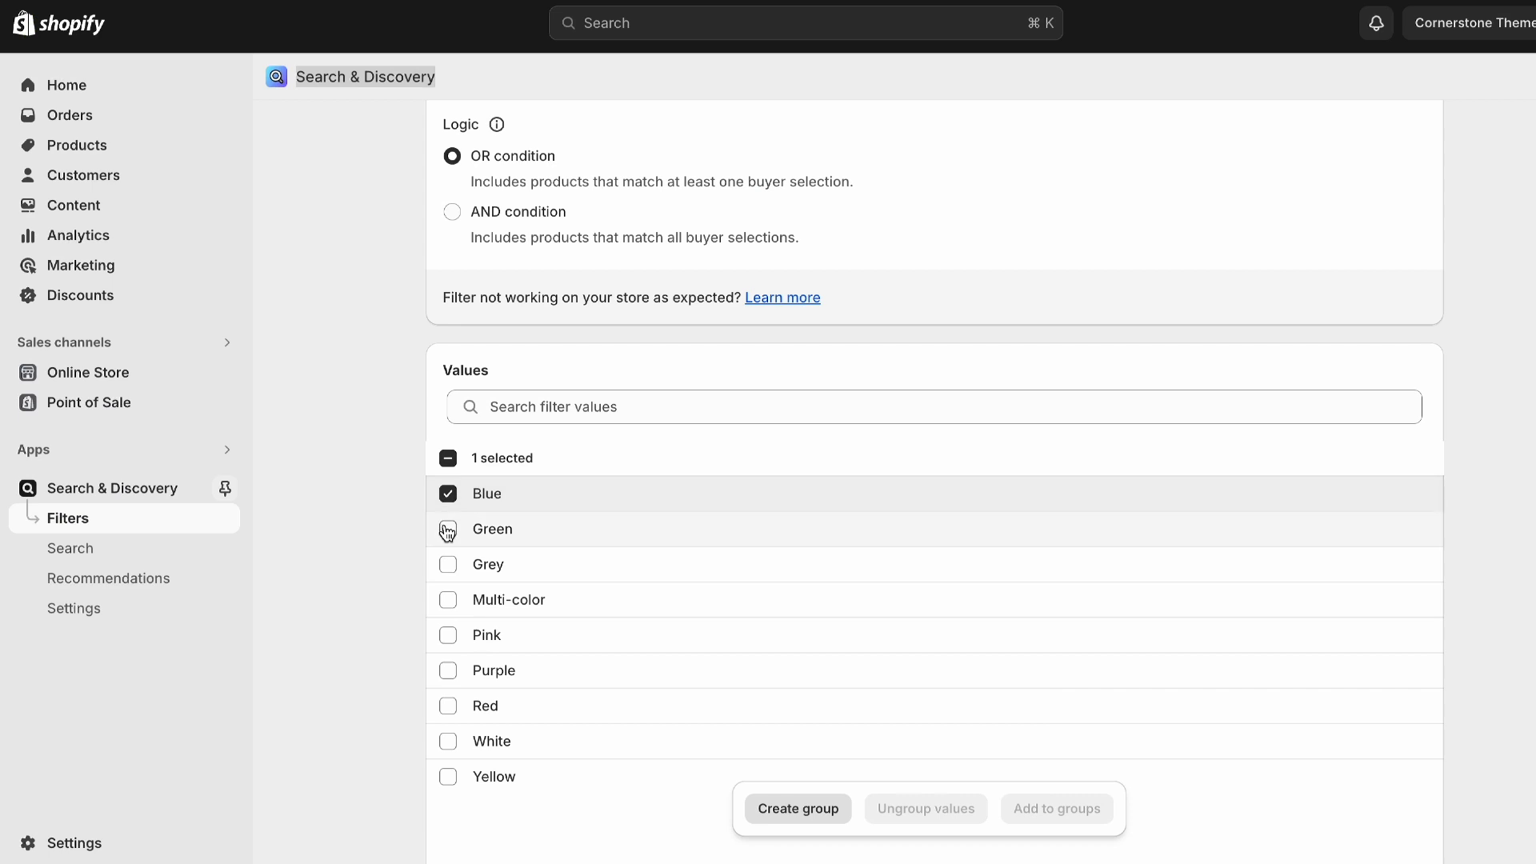
click(447, 529)
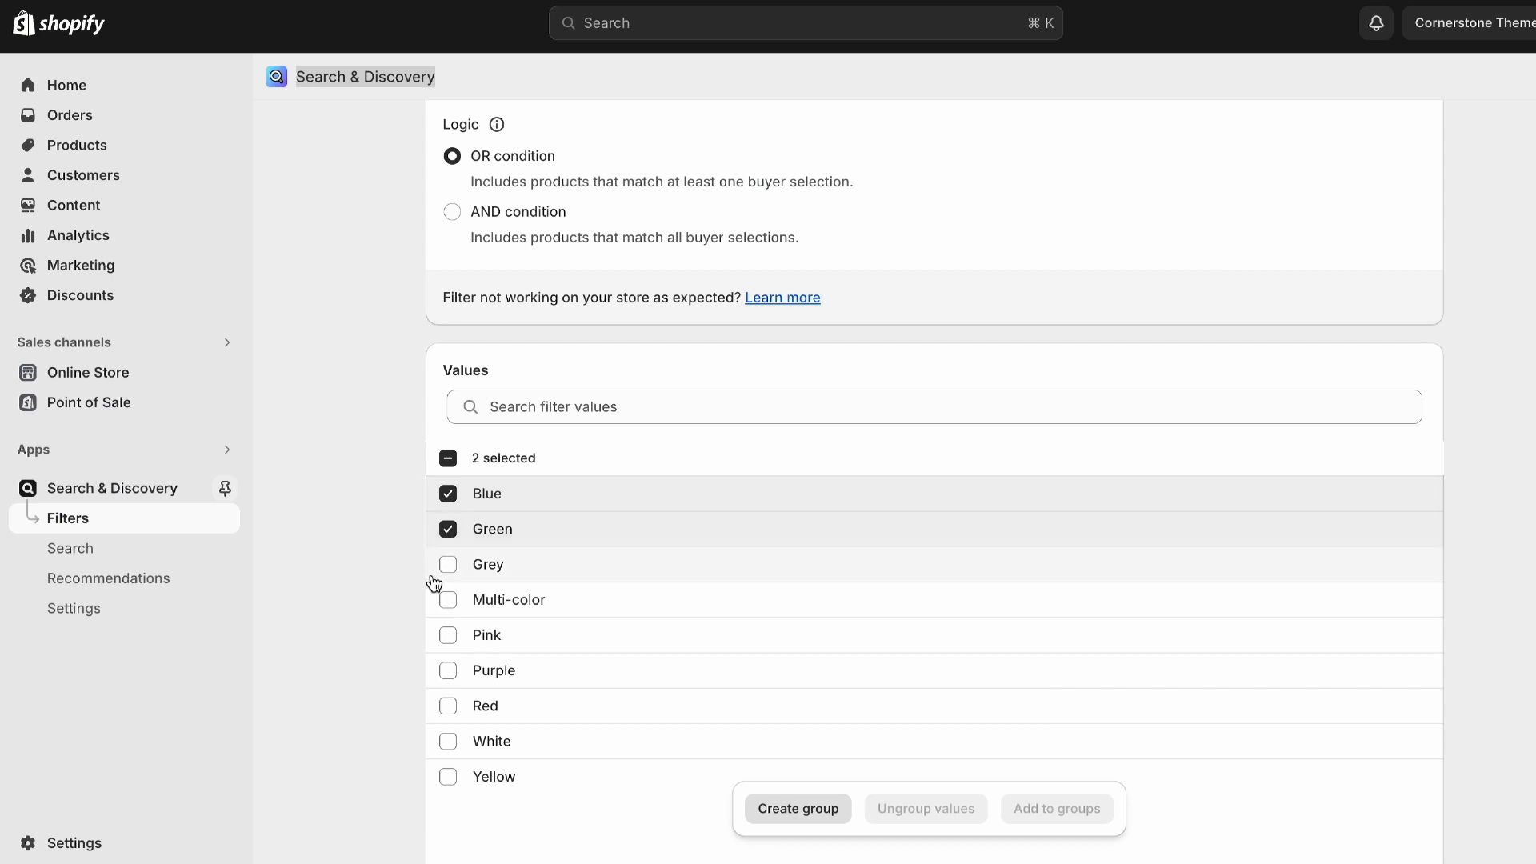
click(448, 672)
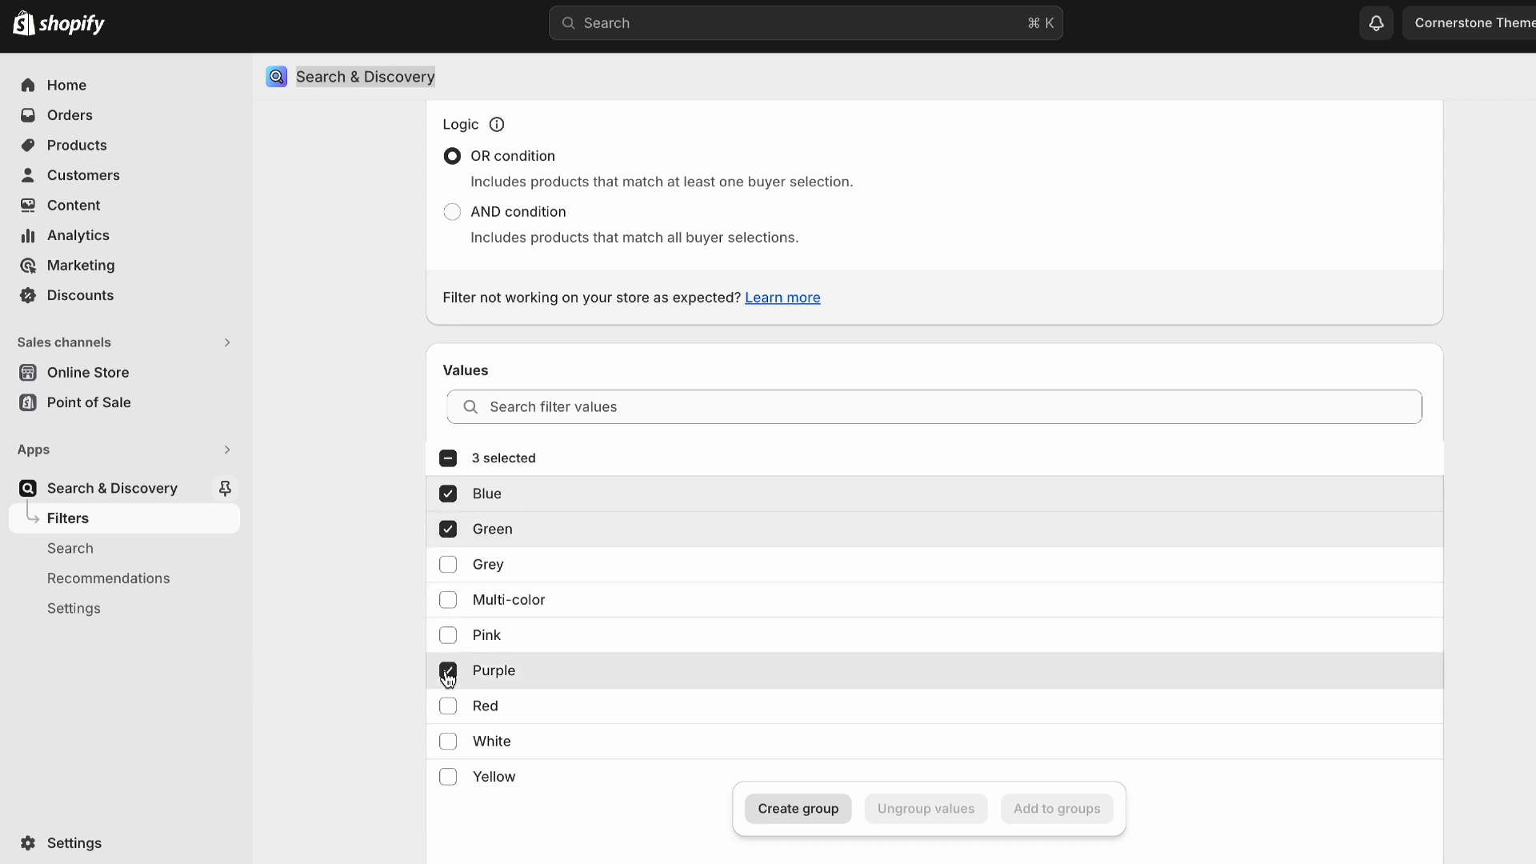
click(764, 811)
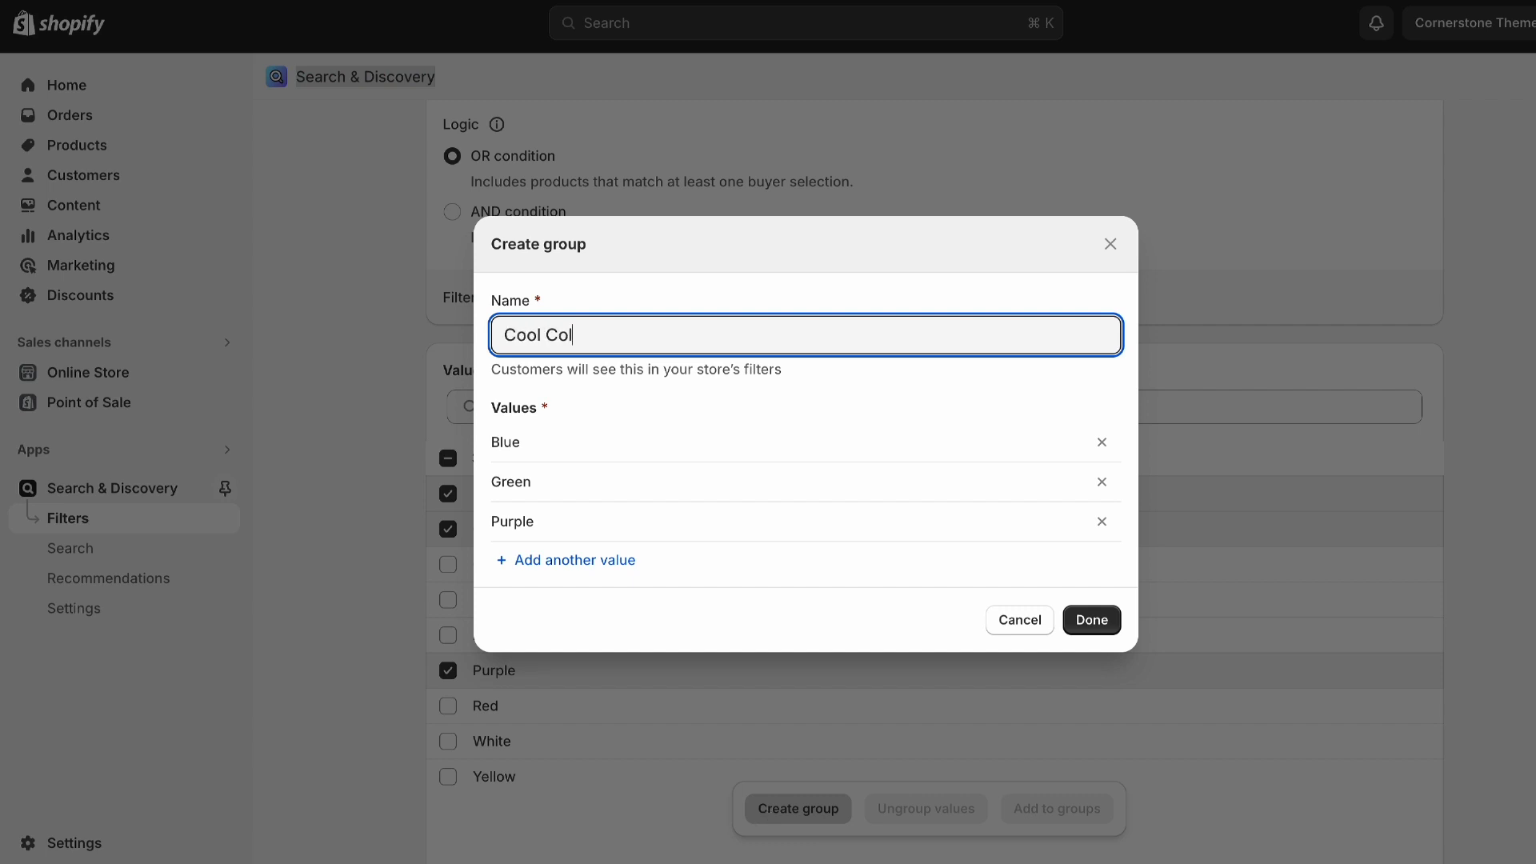
click(1093, 621)
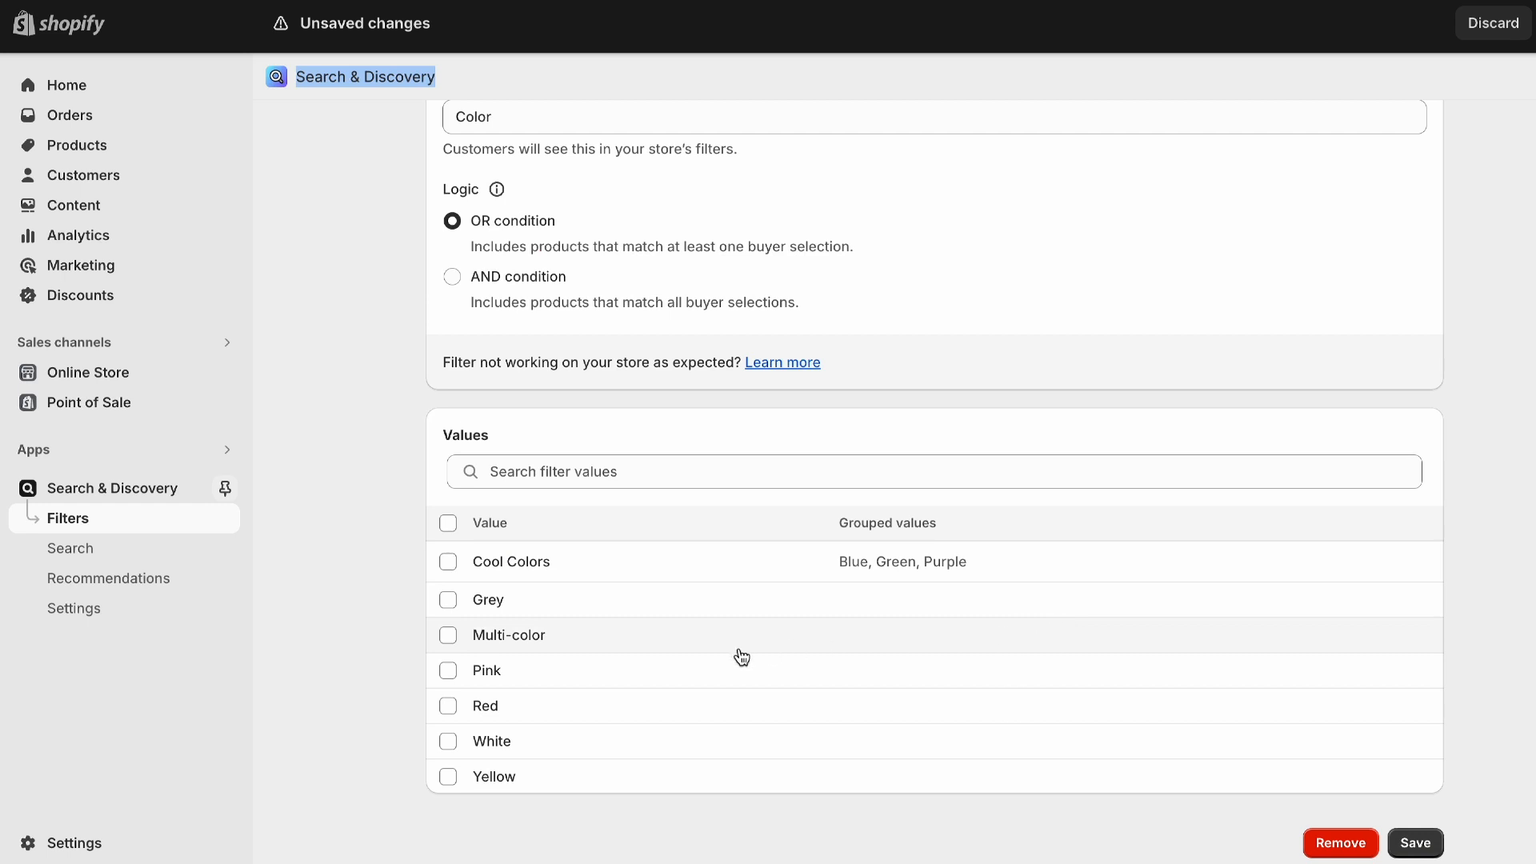
Group the Pink, Red and Yellow values under the name Warm Colors and save the Color filter.
click(448, 671)
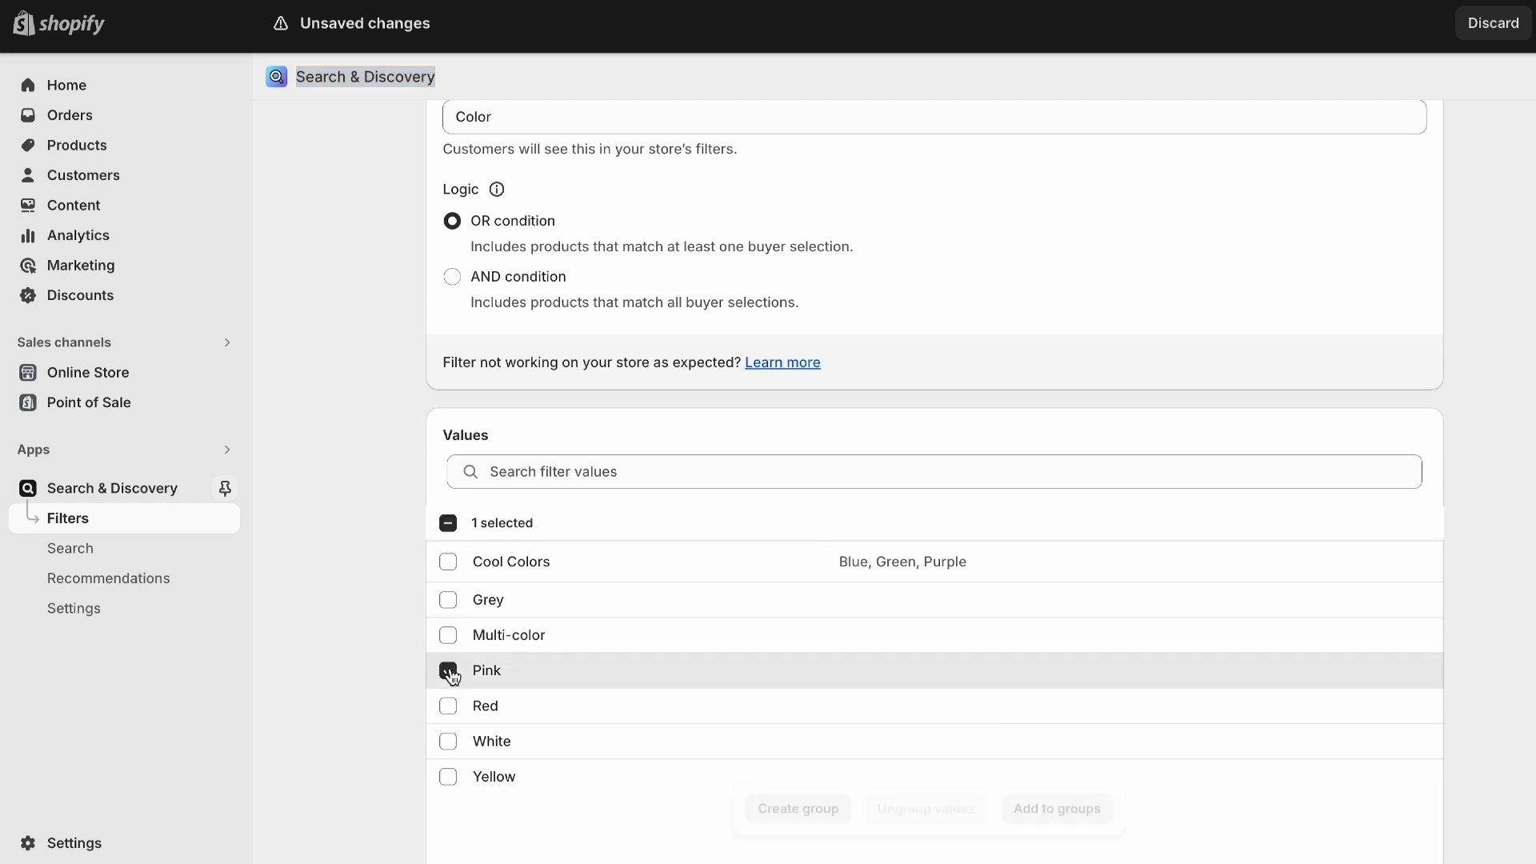
click(448, 706)
click(449, 778)
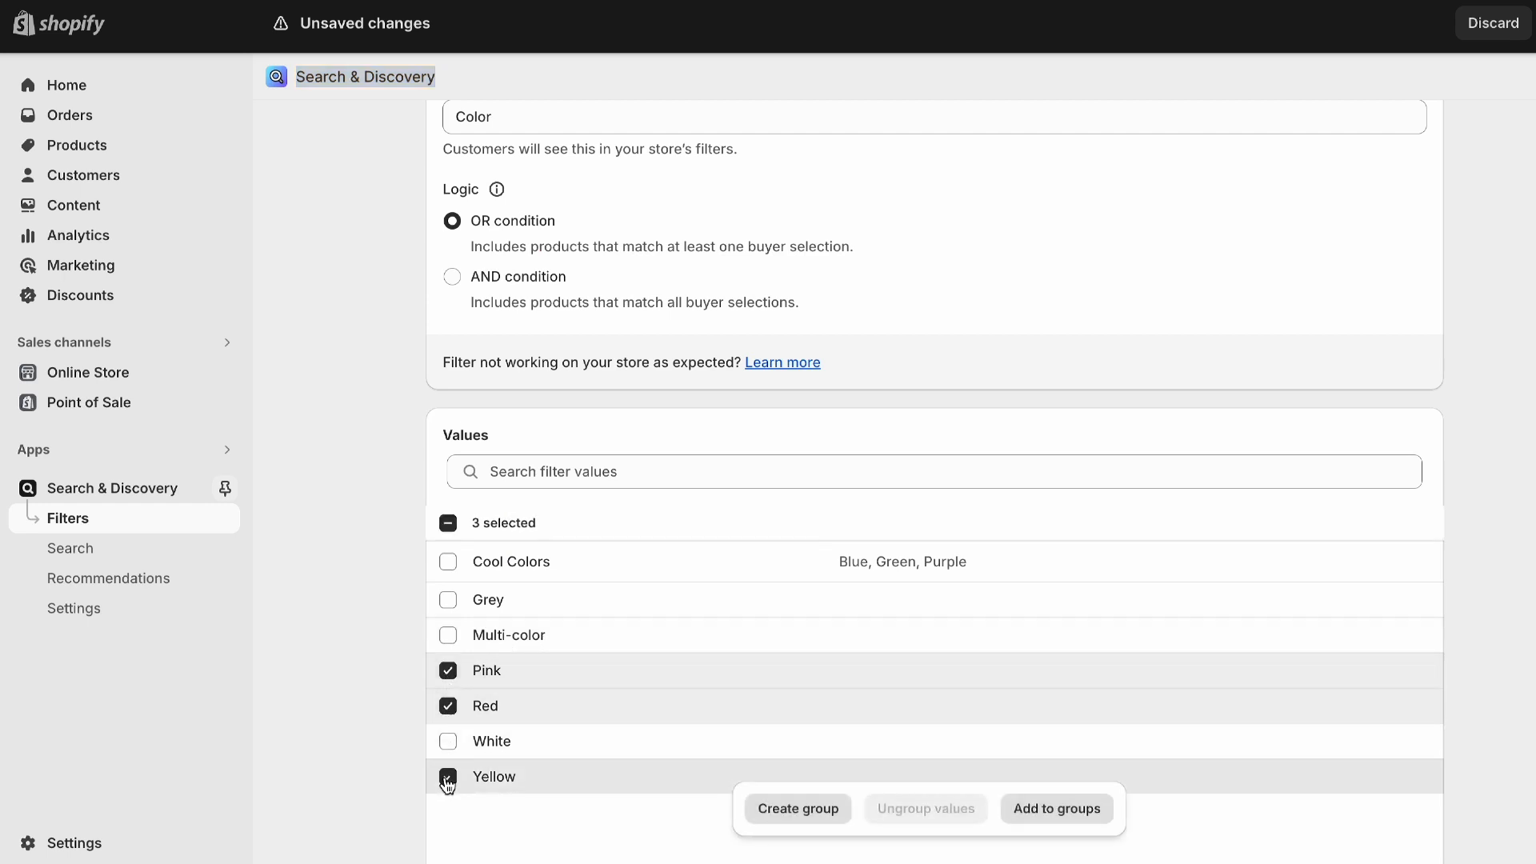
click(776, 804)
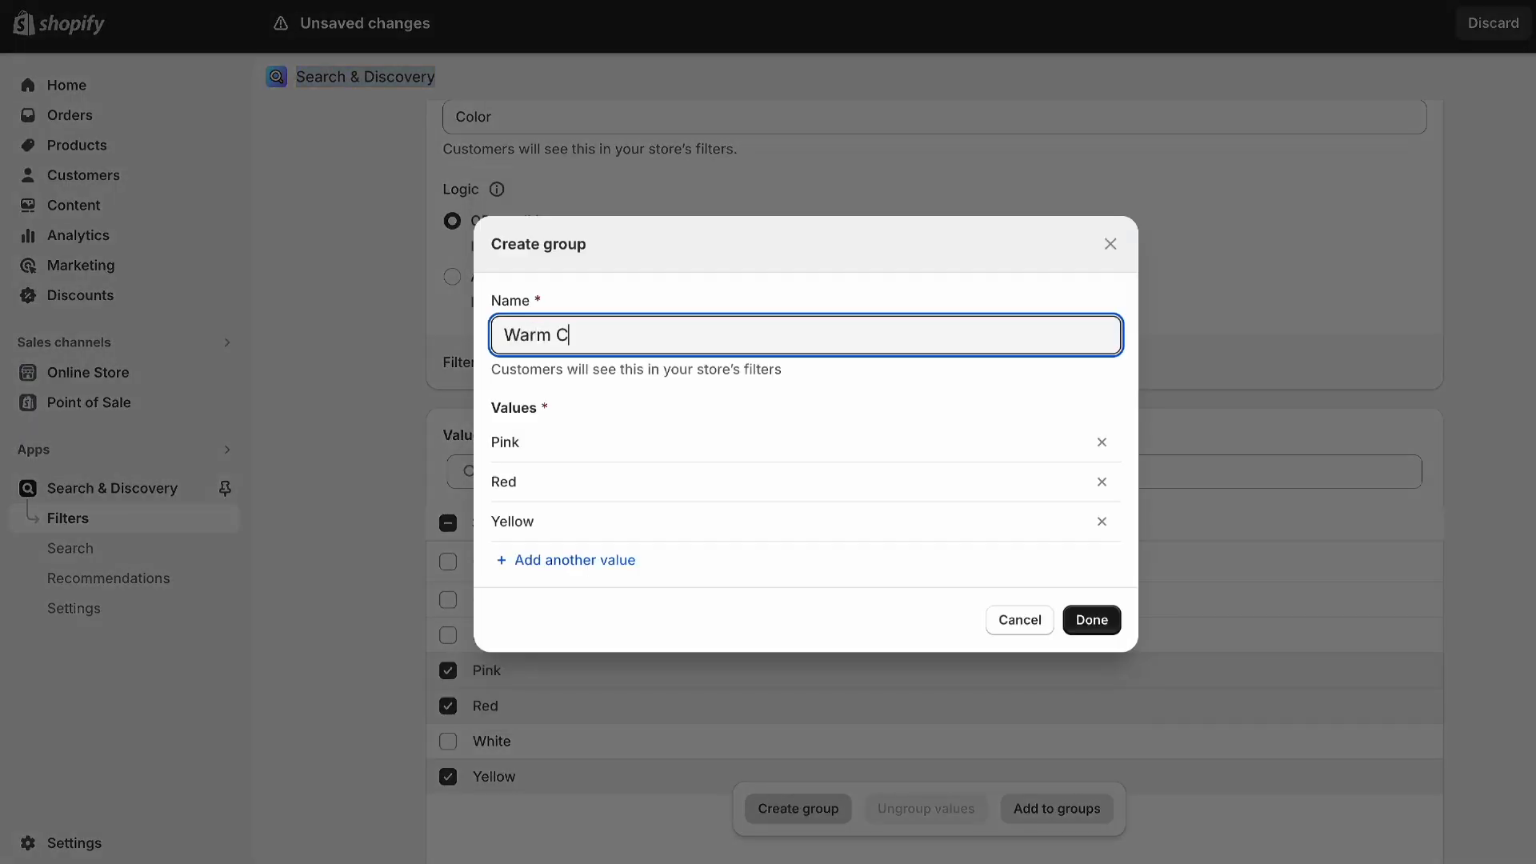
click(1093, 620)
click(1414, 843)
Open the Greeting Cards collection on the storefront and filter it by the Cool Colors group.
mouse_move(105, 53)
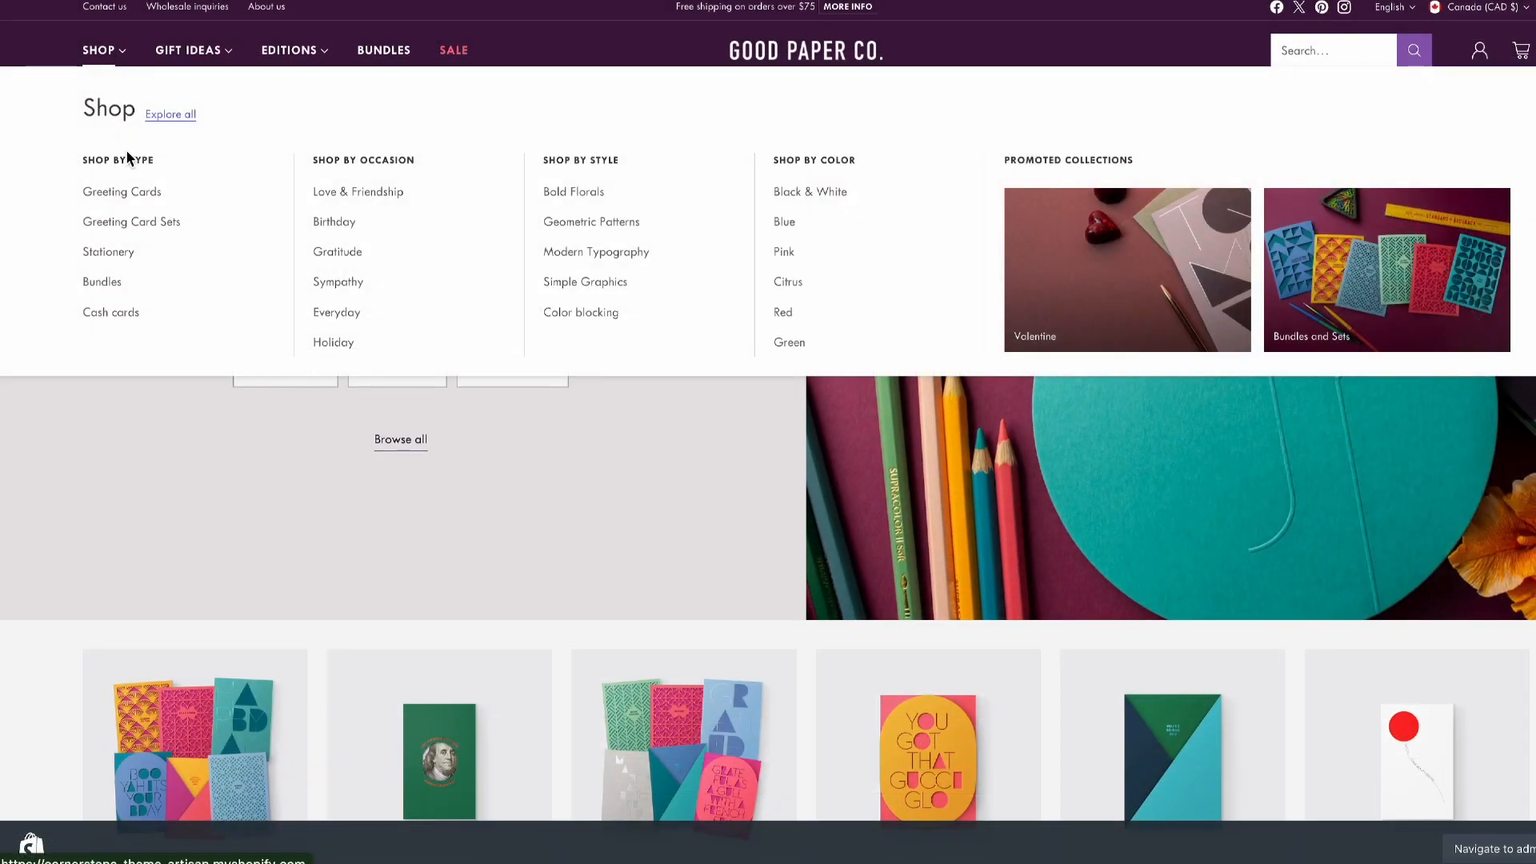
click(131, 199)
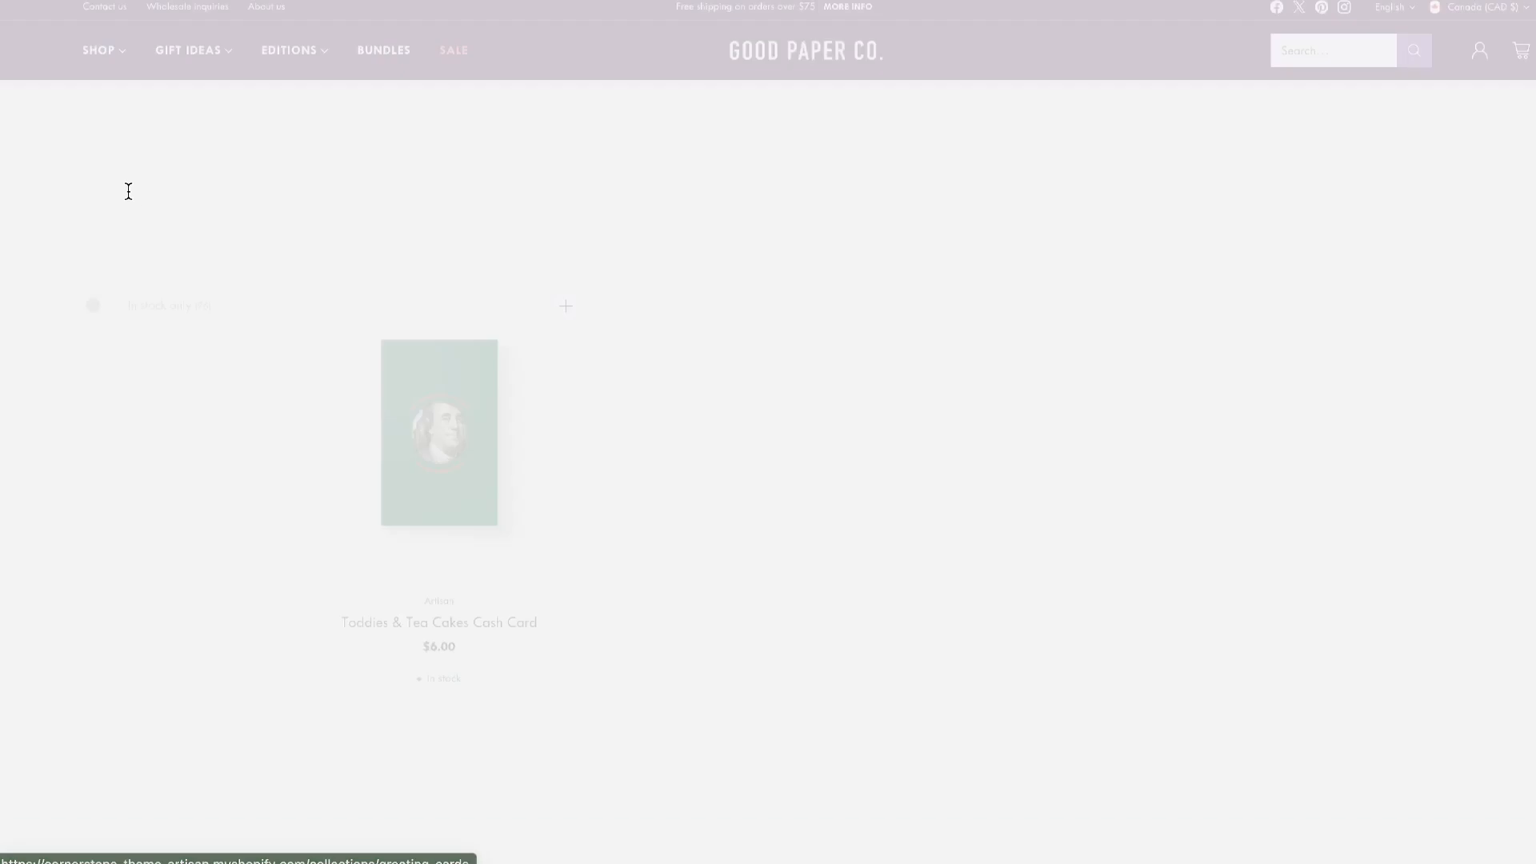
scroll(235, 434, down, 1)
scroll(234, 434, down, 1)
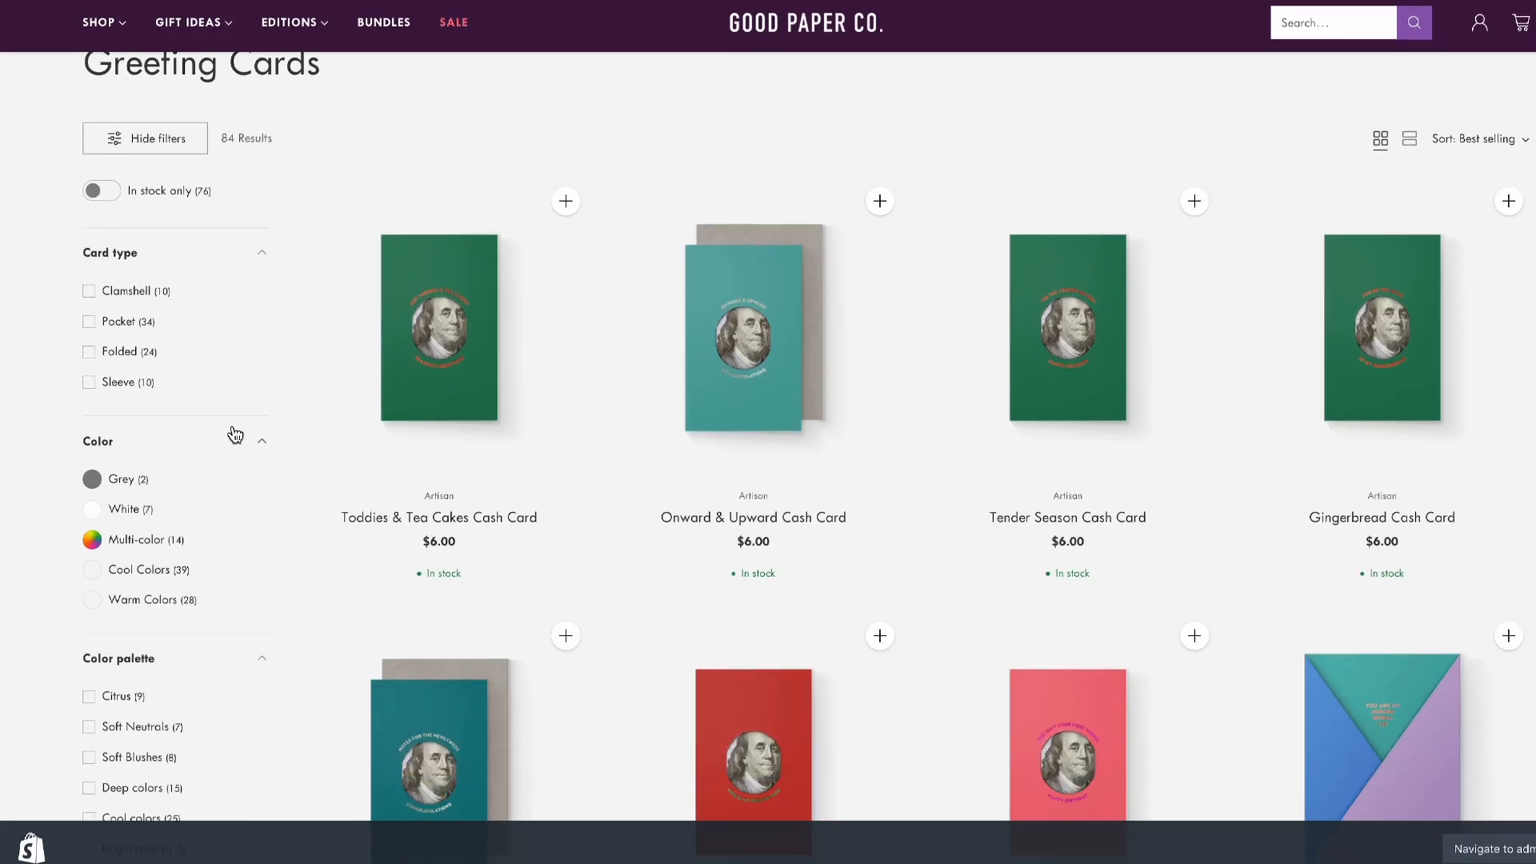
click(91, 572)
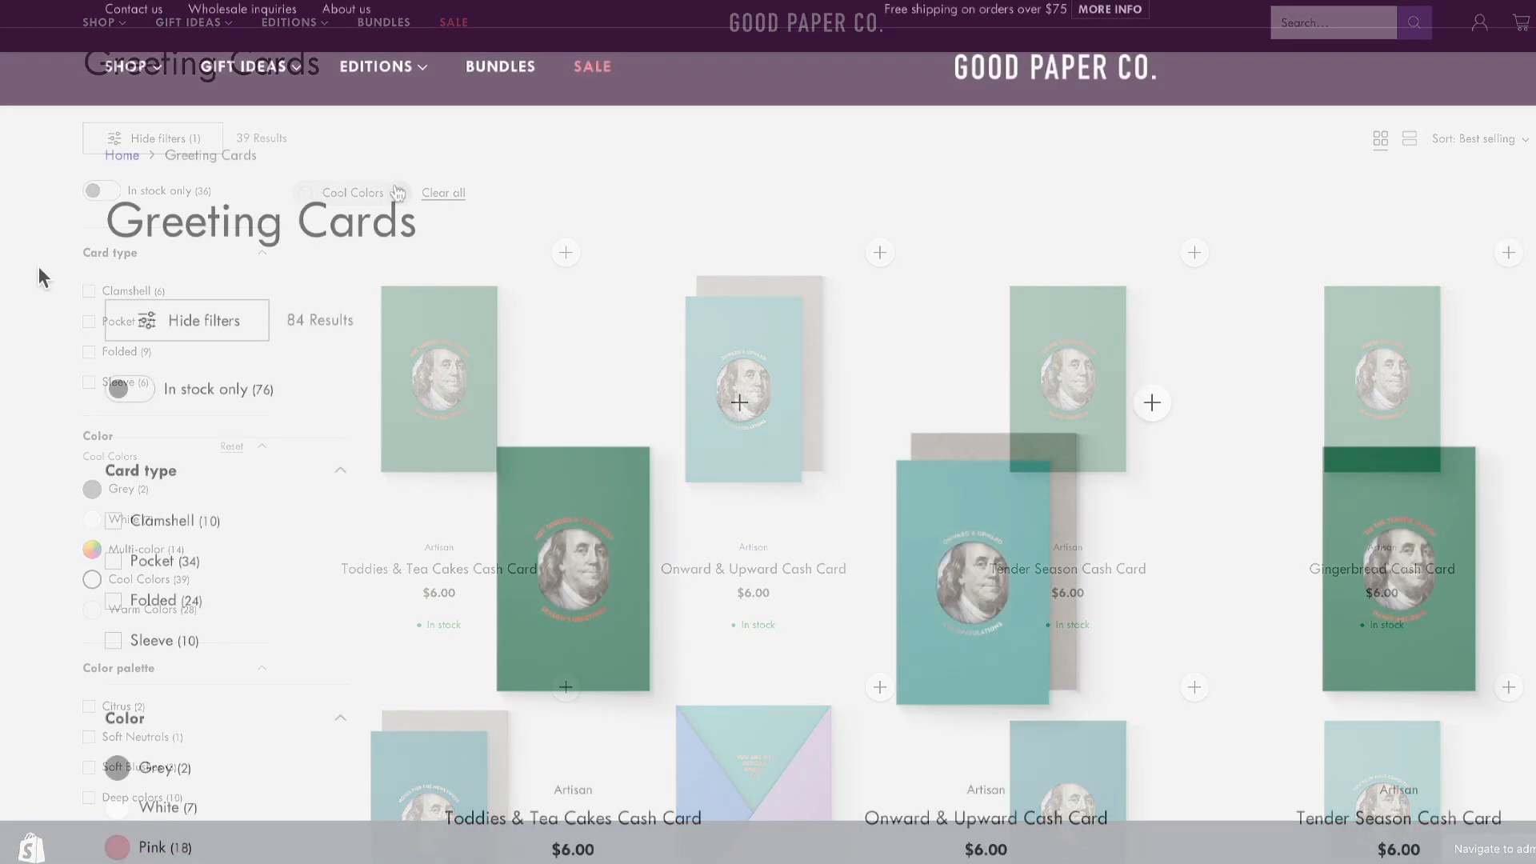
Filter the greeting cards by the Multi-color swatch and look through the matching products.
scroll(39, 267, down, 2)
scroll(38, 268, down, 1)
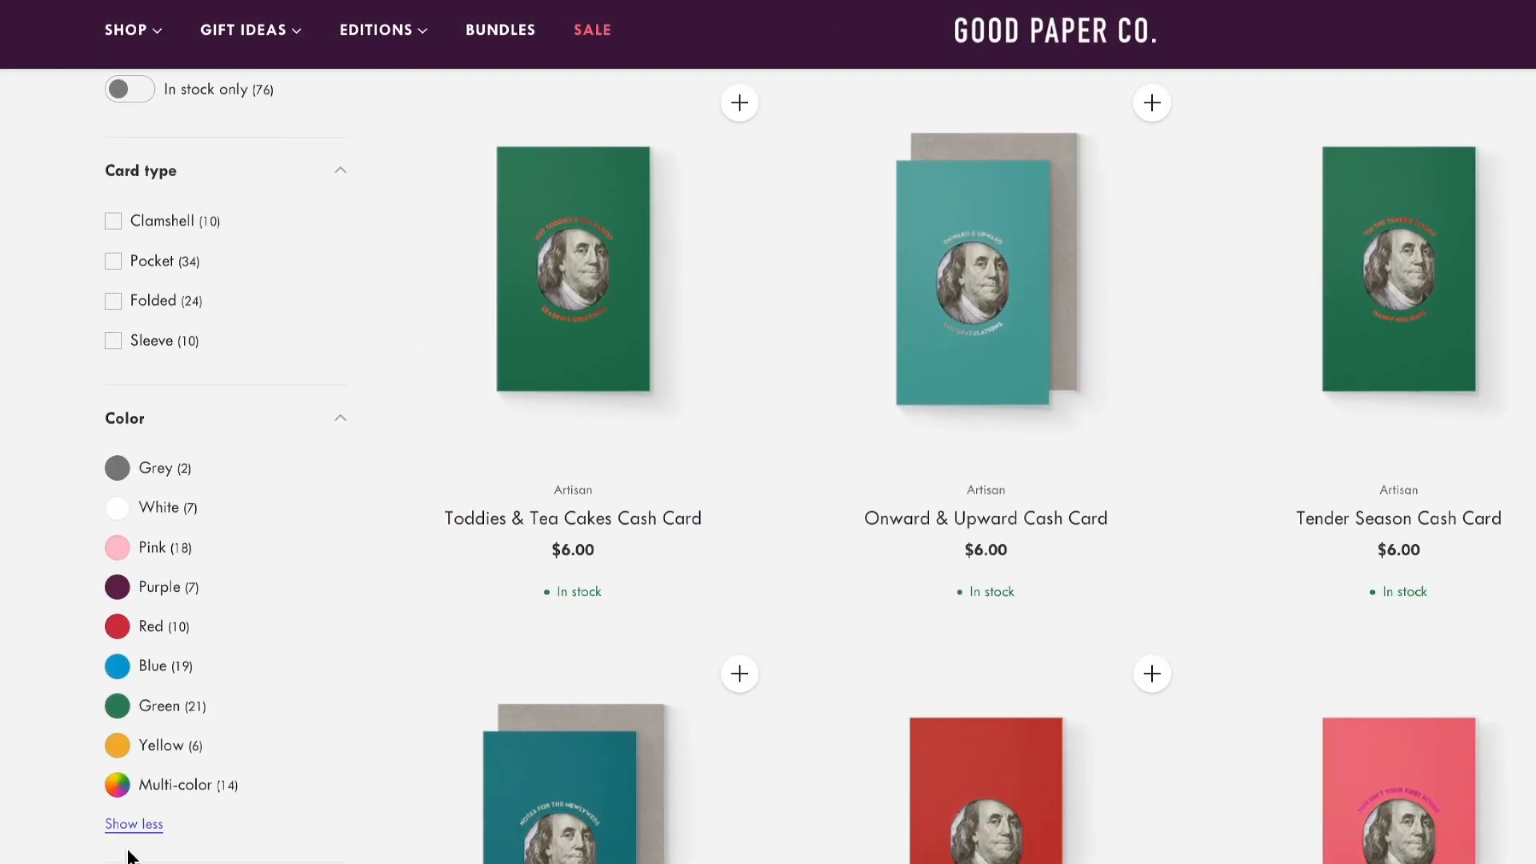
click(161, 786)
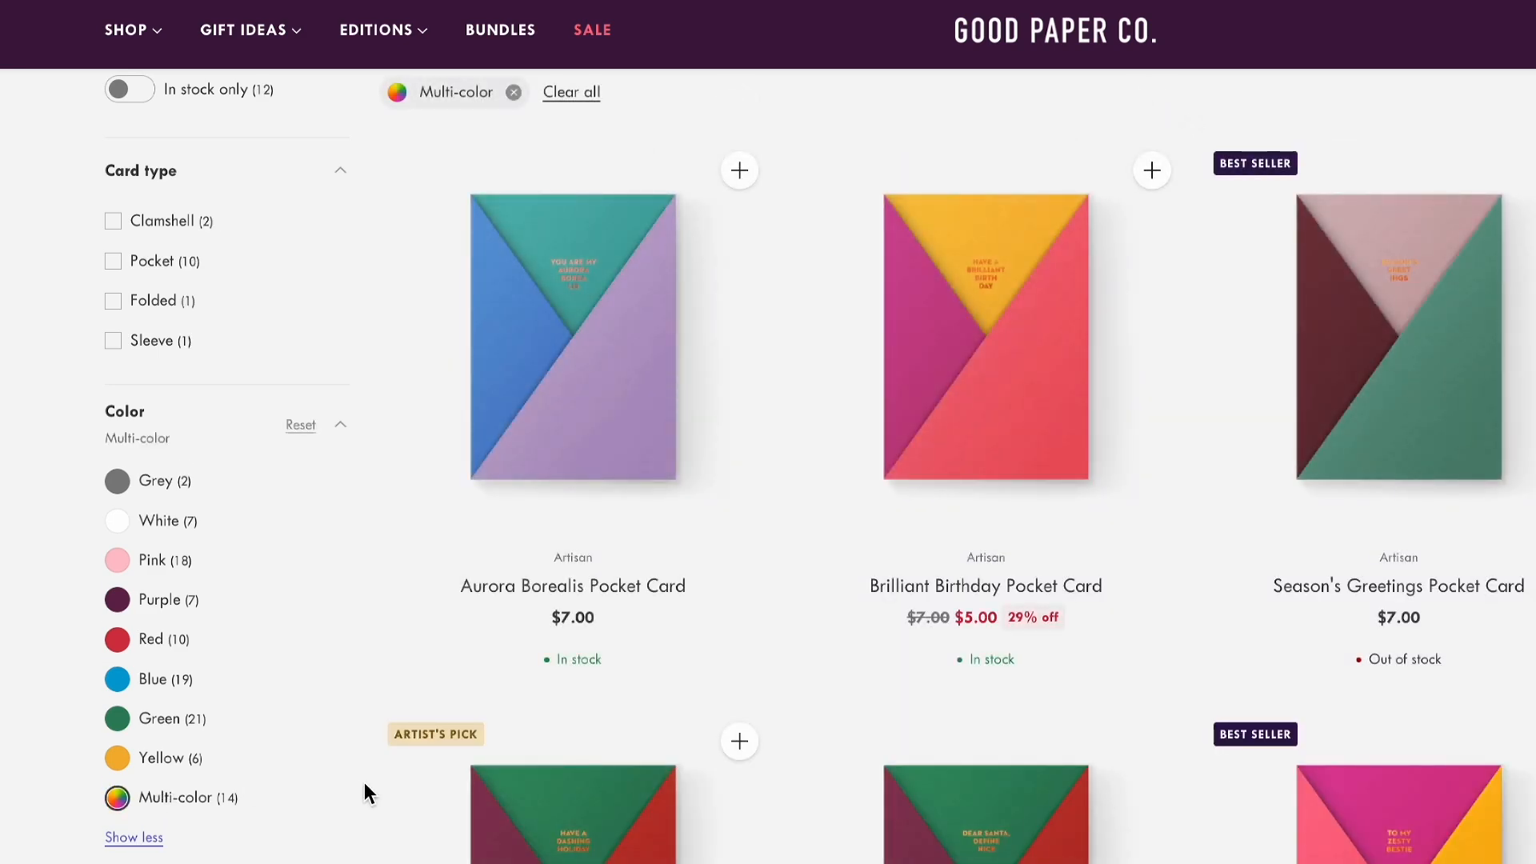
scroll(363, 781, down, 8)
scroll(363, 781, down, 5)
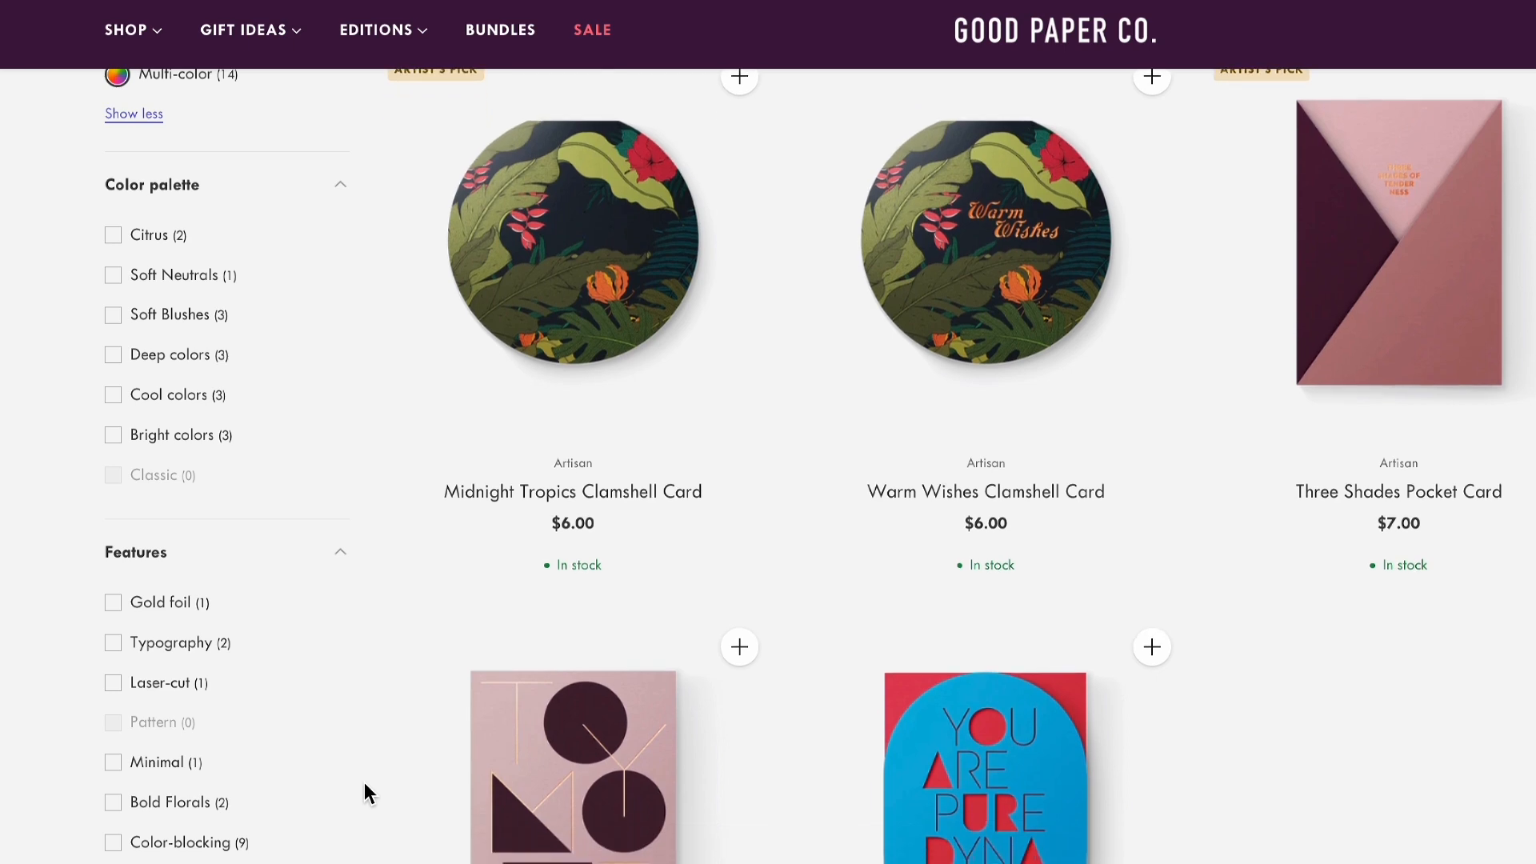
scroll(364, 781, up, 15)
scroll(366, 792, up, 4)
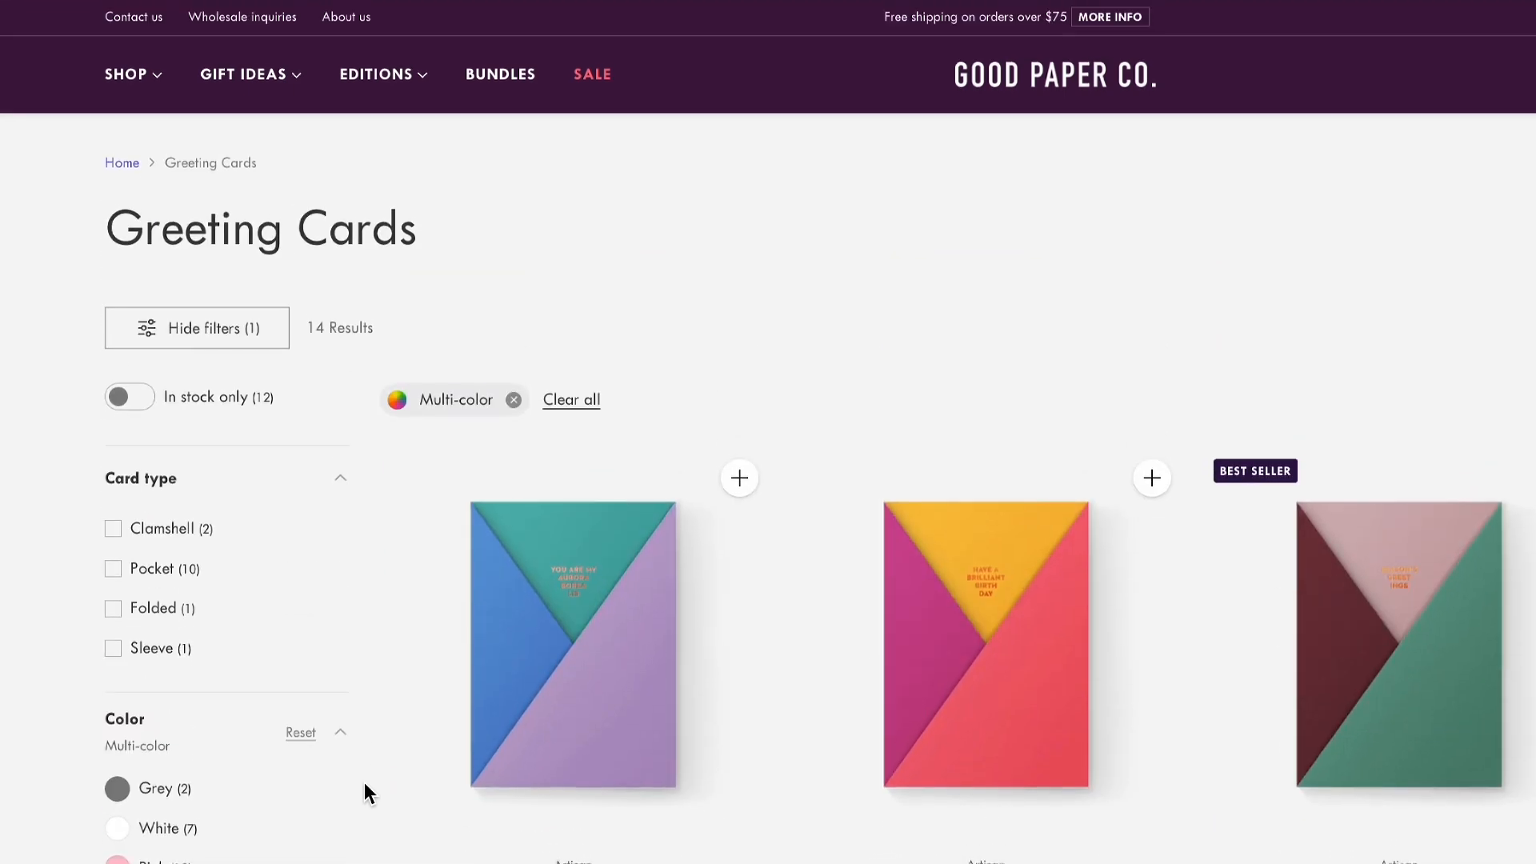
Replace the Multi-color filter with Pink to view the matching greeting cards, and clear the Pink filter.
click(514, 392)
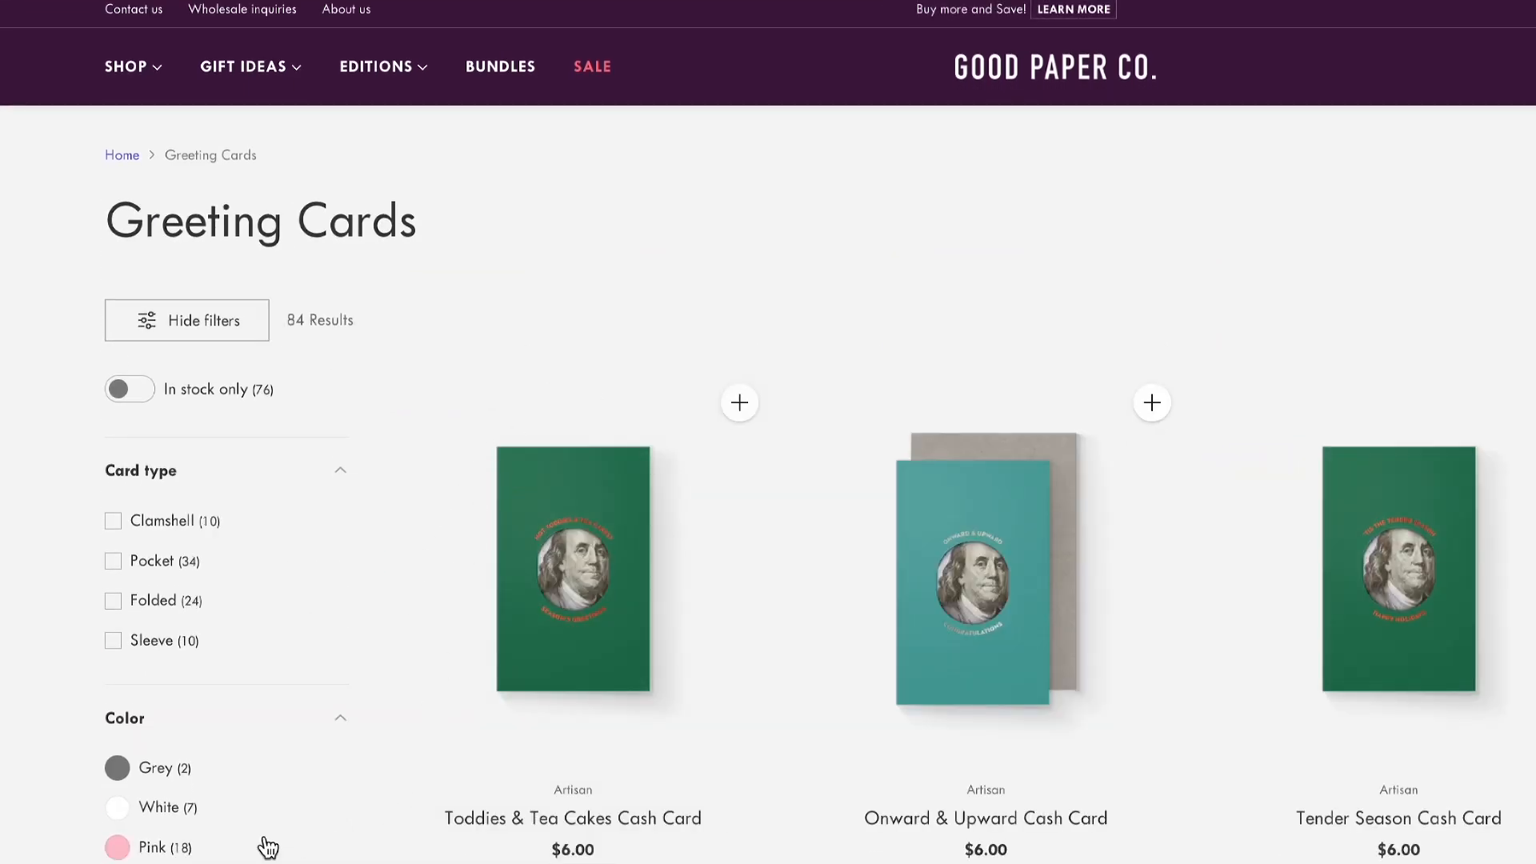
click(119, 850)
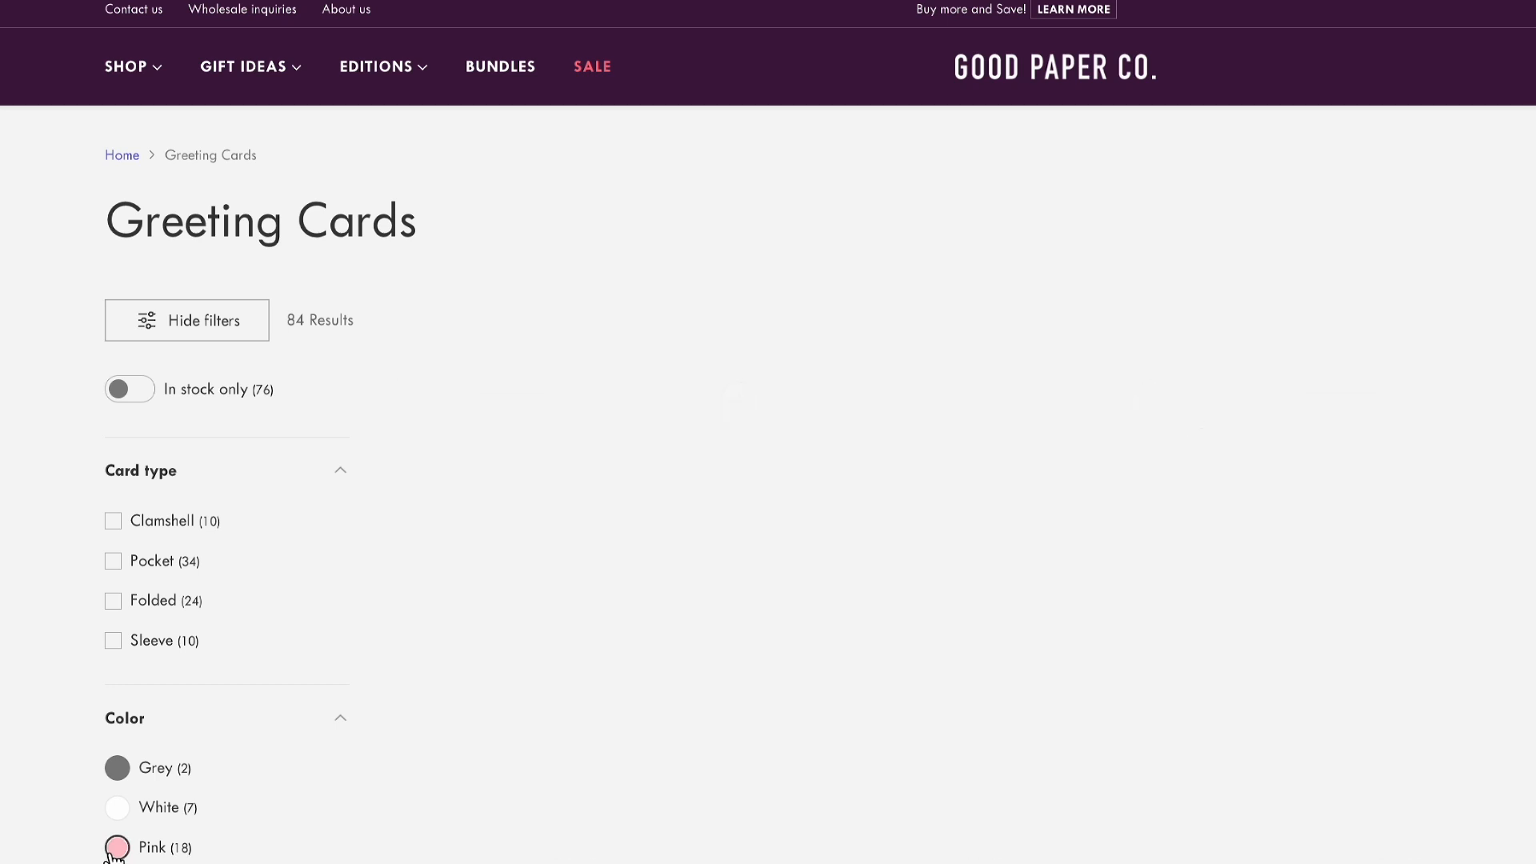
scroll(498, 852, down, 5)
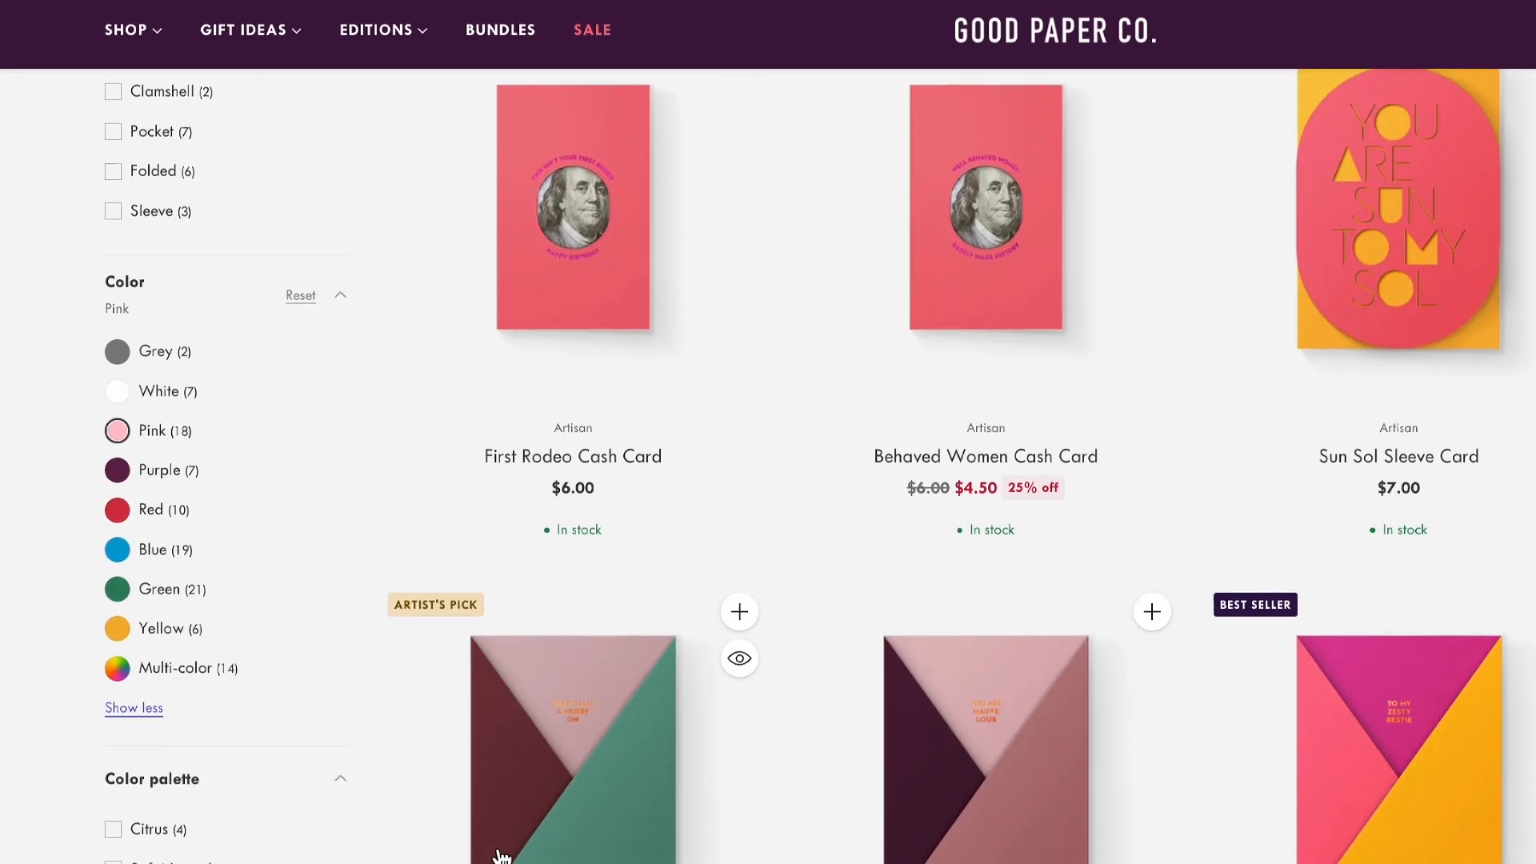
scroll(501, 851, up, 6)
click(468, 393)
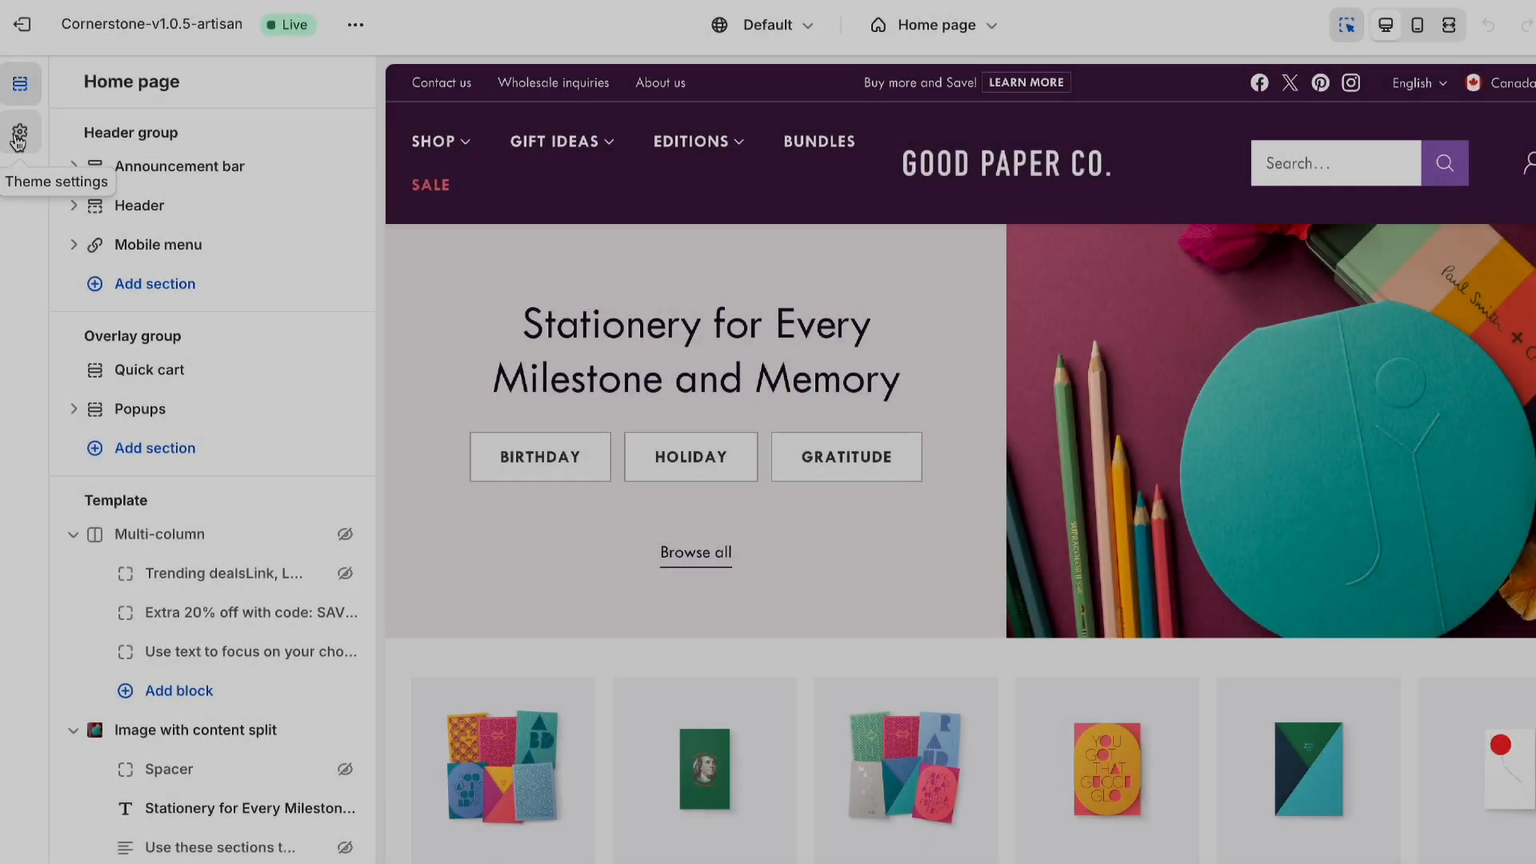
Open the Product theme settings and review the swatch options, including variant option, swatch shape and custom swatch colors.
click(19, 140)
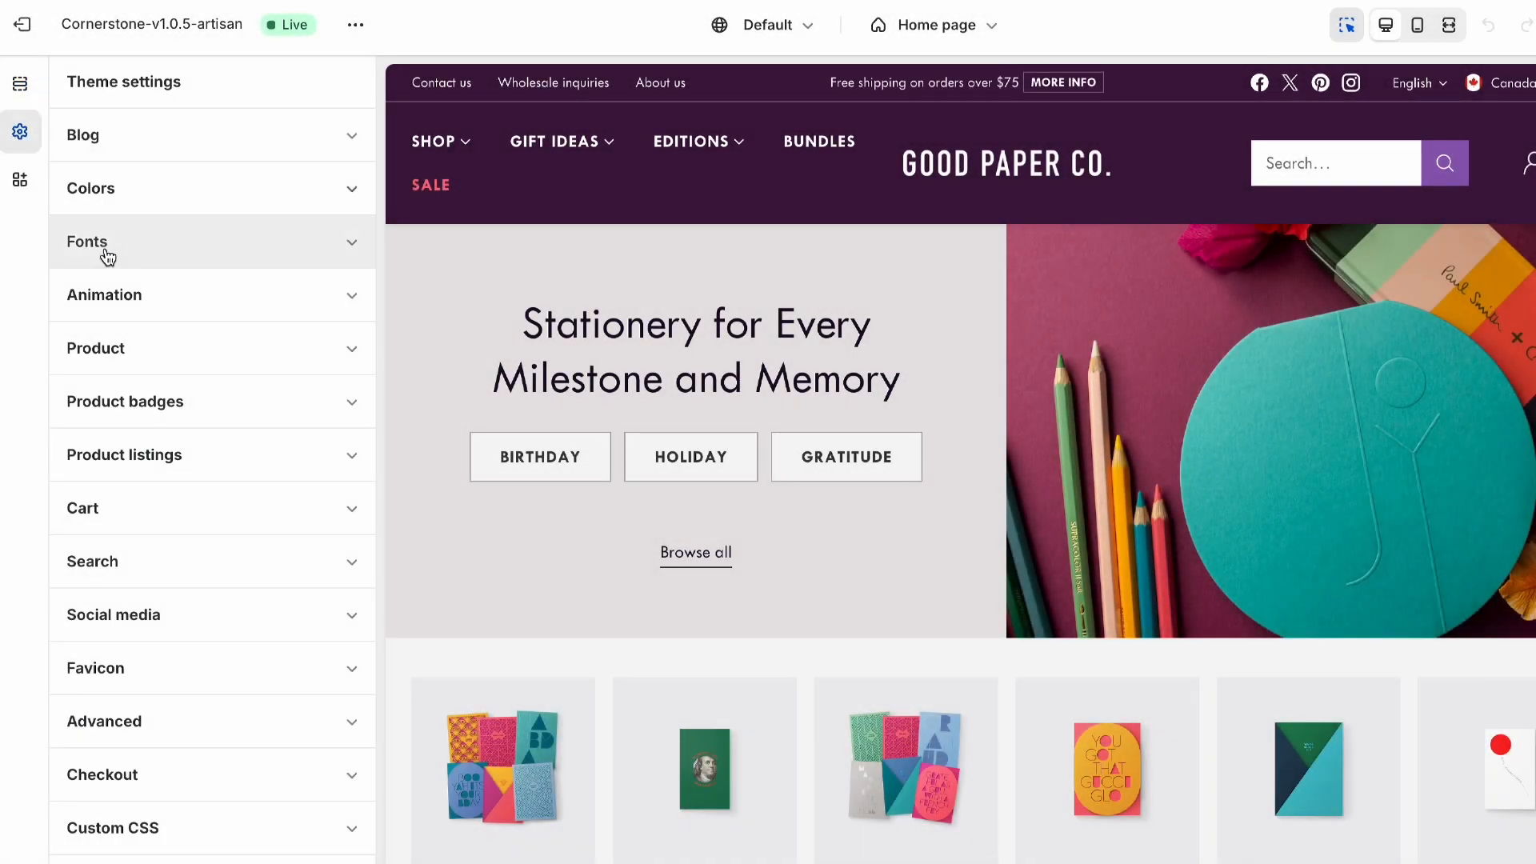
click(140, 348)
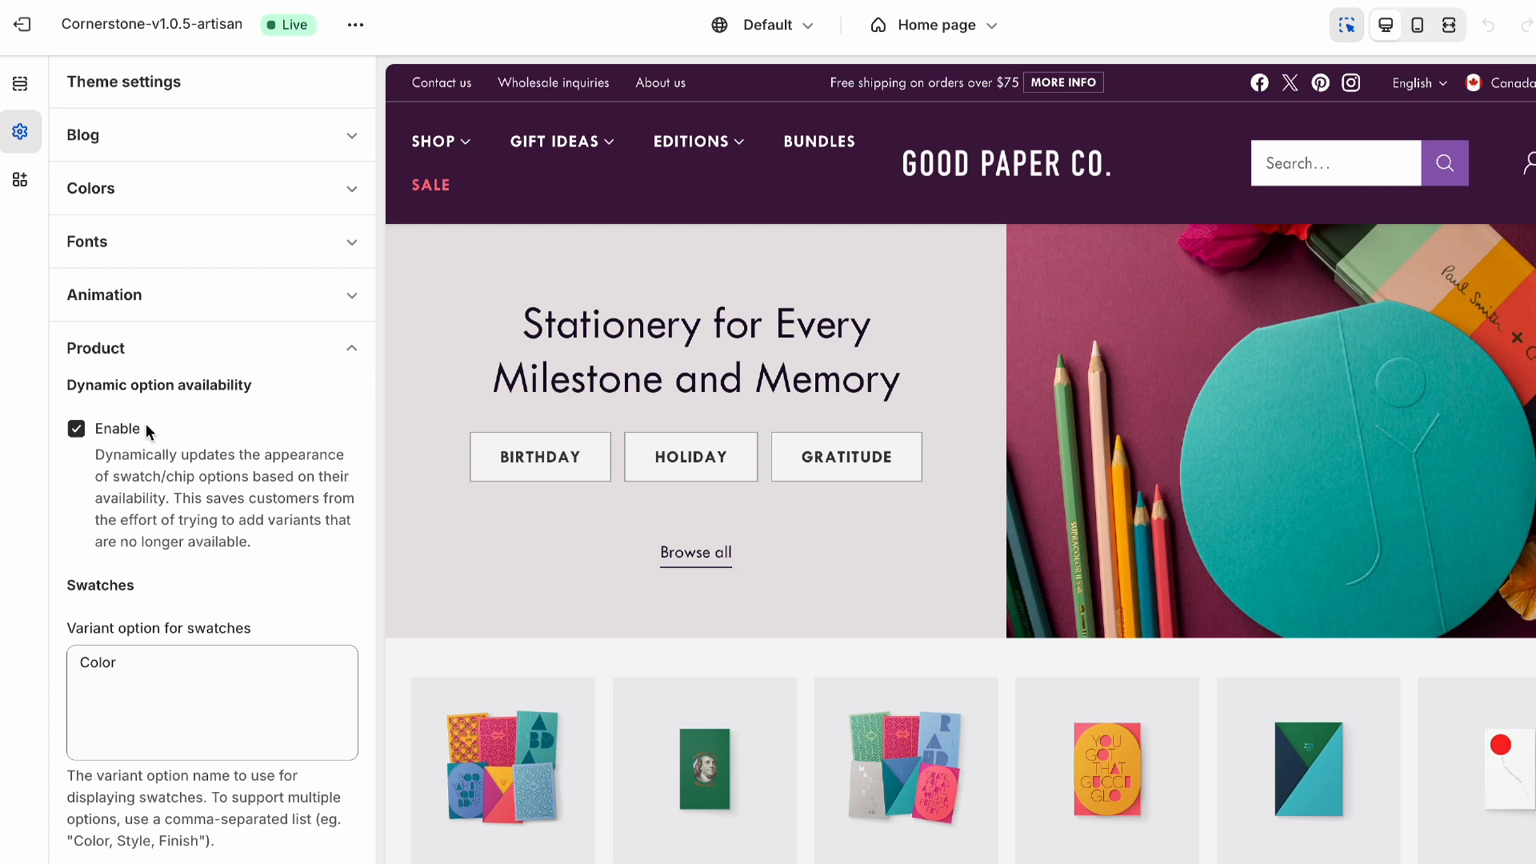
click(185, 421)
scroll(186, 420, down, 3)
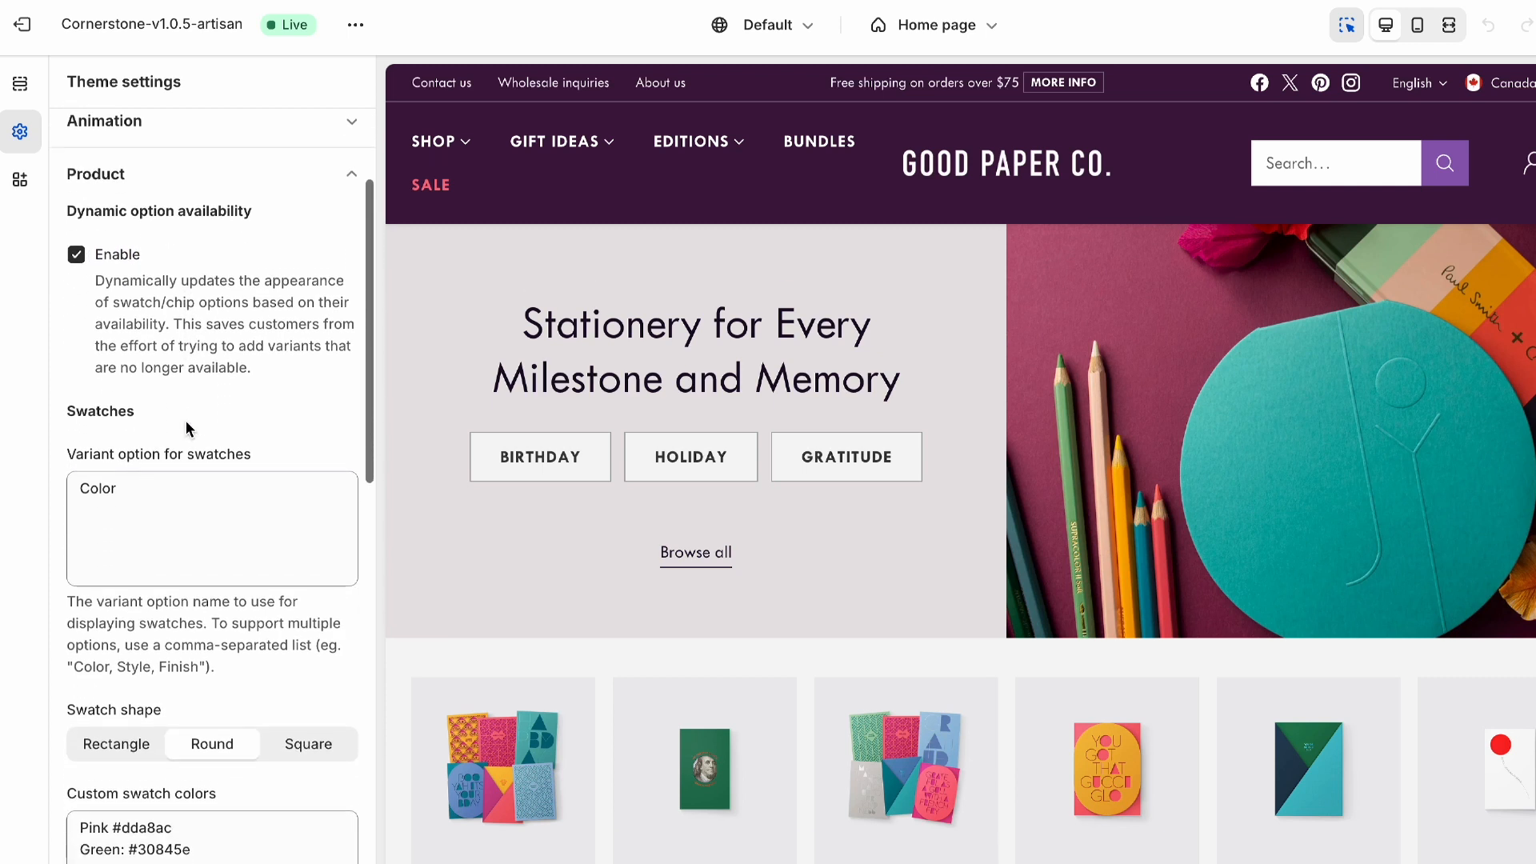
drag(156, 409, 79, 408)
click(181, 421)
scroll(184, 421, down, 4)
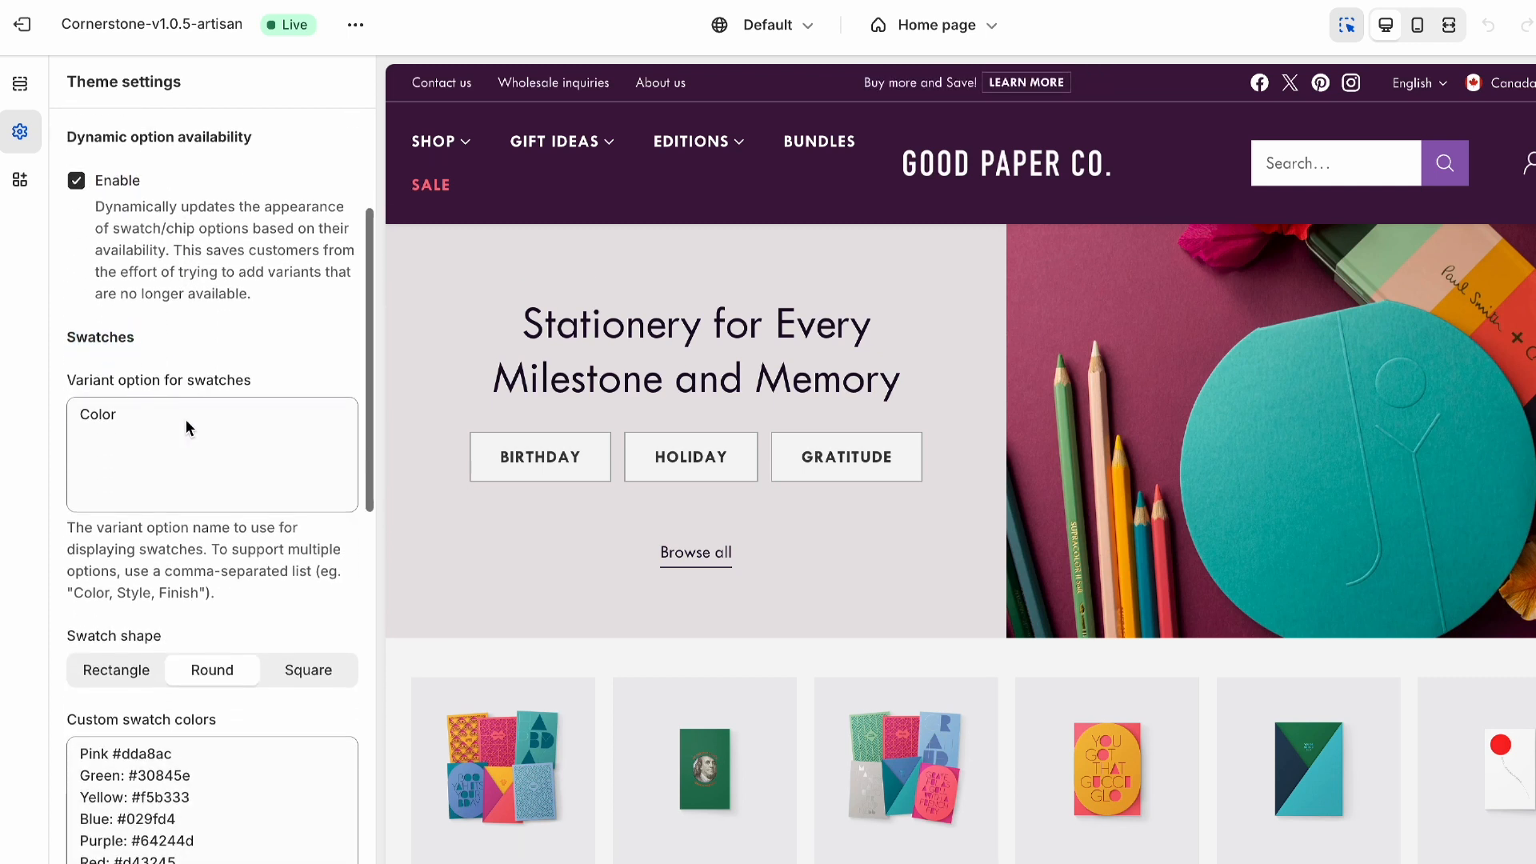
drag(192, 696, 114, 695)
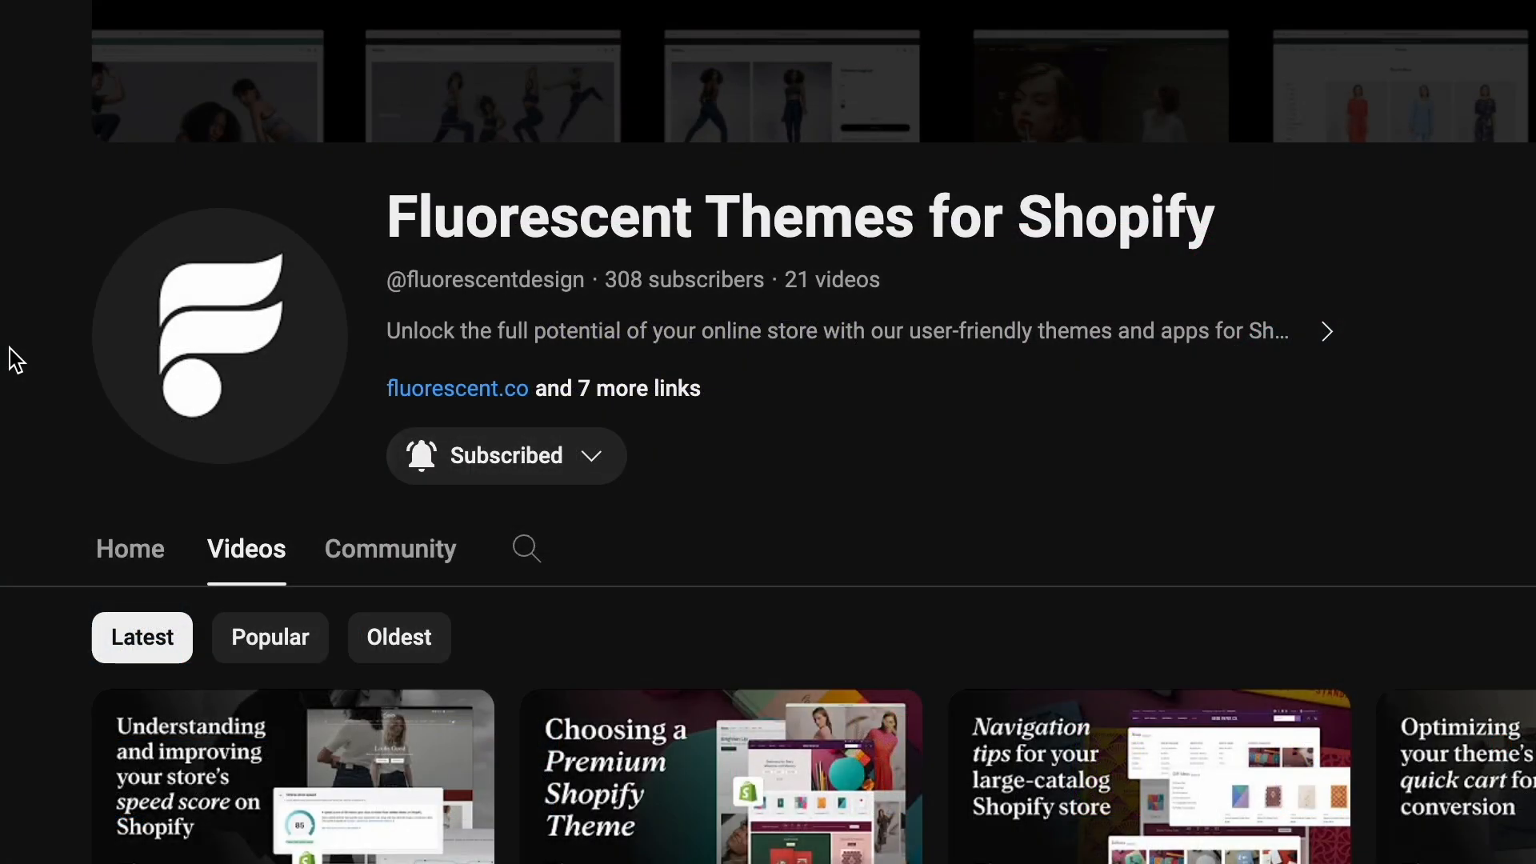
scroll(16, 360, down, 15)
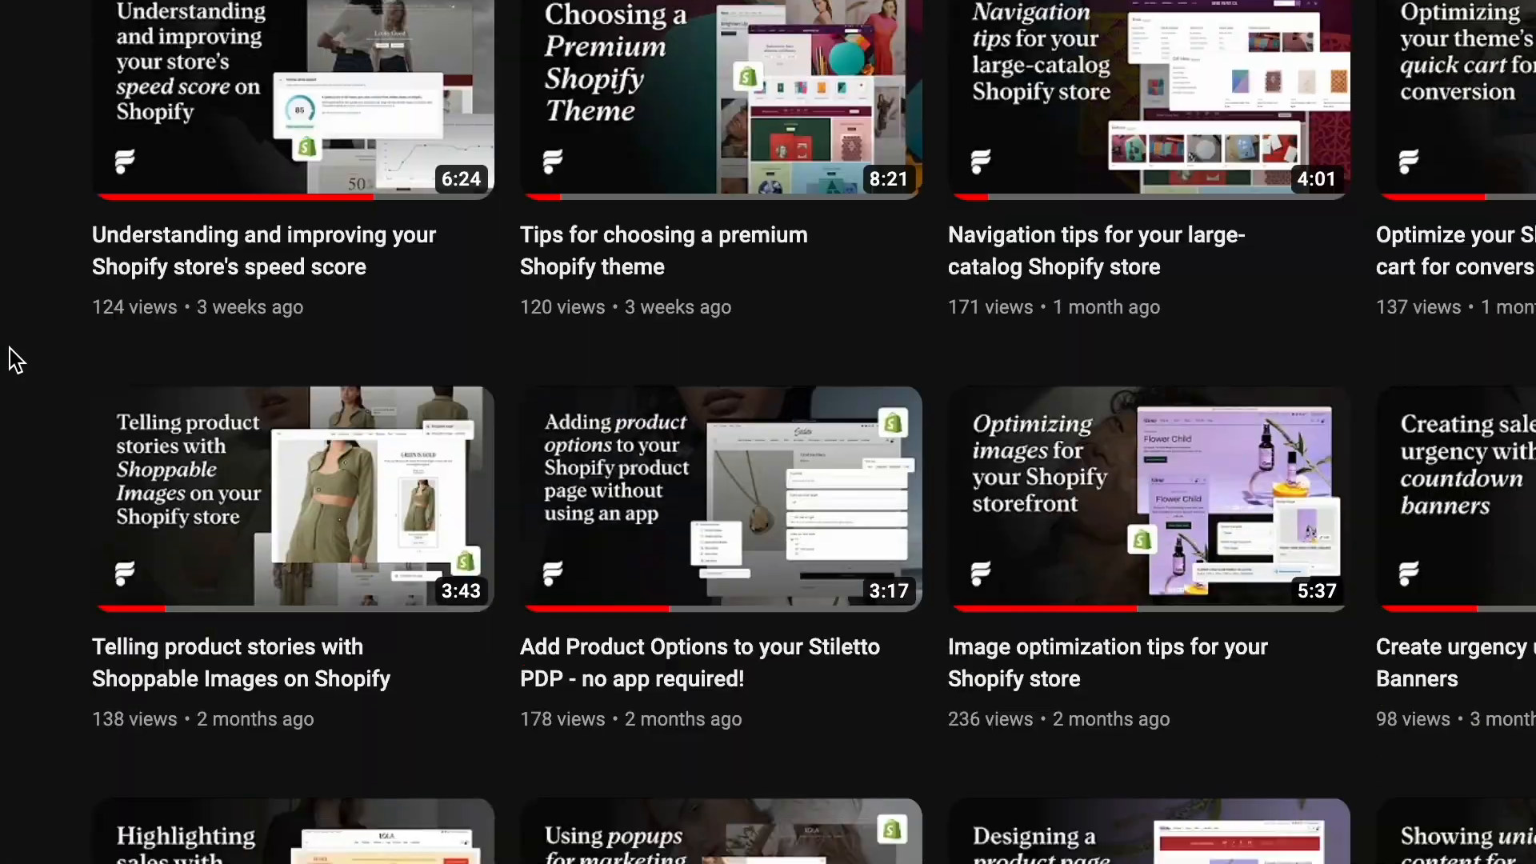
scroll(13, 456, down, 6)
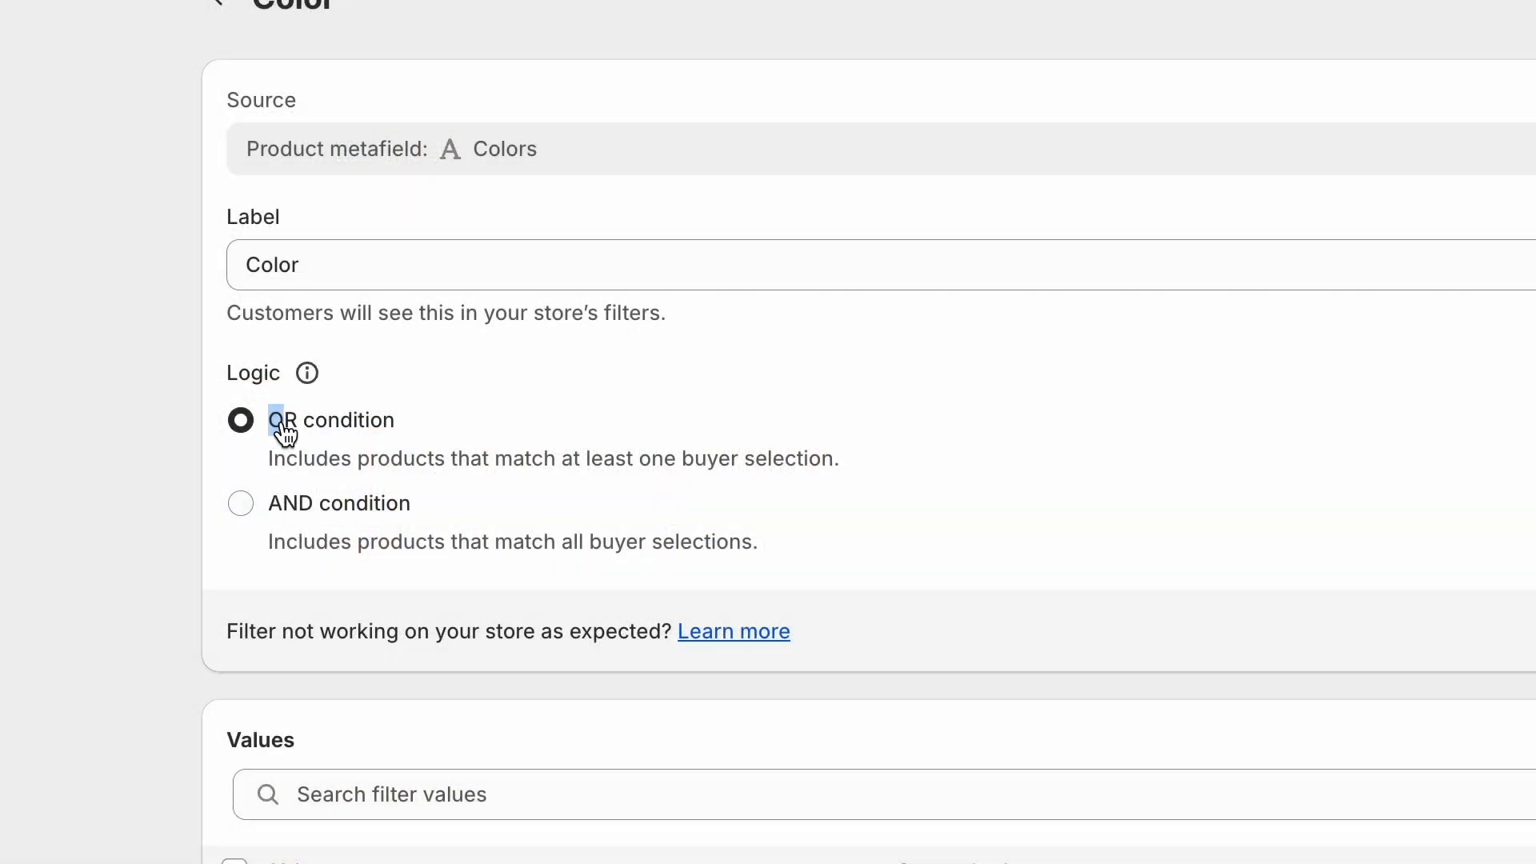
Review the OR and AND logic conditions and their descriptions in the Color filter's settings.
drag(285, 433, 849, 478)
click(599, 521)
drag(270, 509, 791, 538)
click(791, 537)
Read the Filter behavior section of the Shopify help article, covering values chosen from the same filter and from different filters.
scroll(881, 569, down, 1)
drag(208, 199, 323, 204)
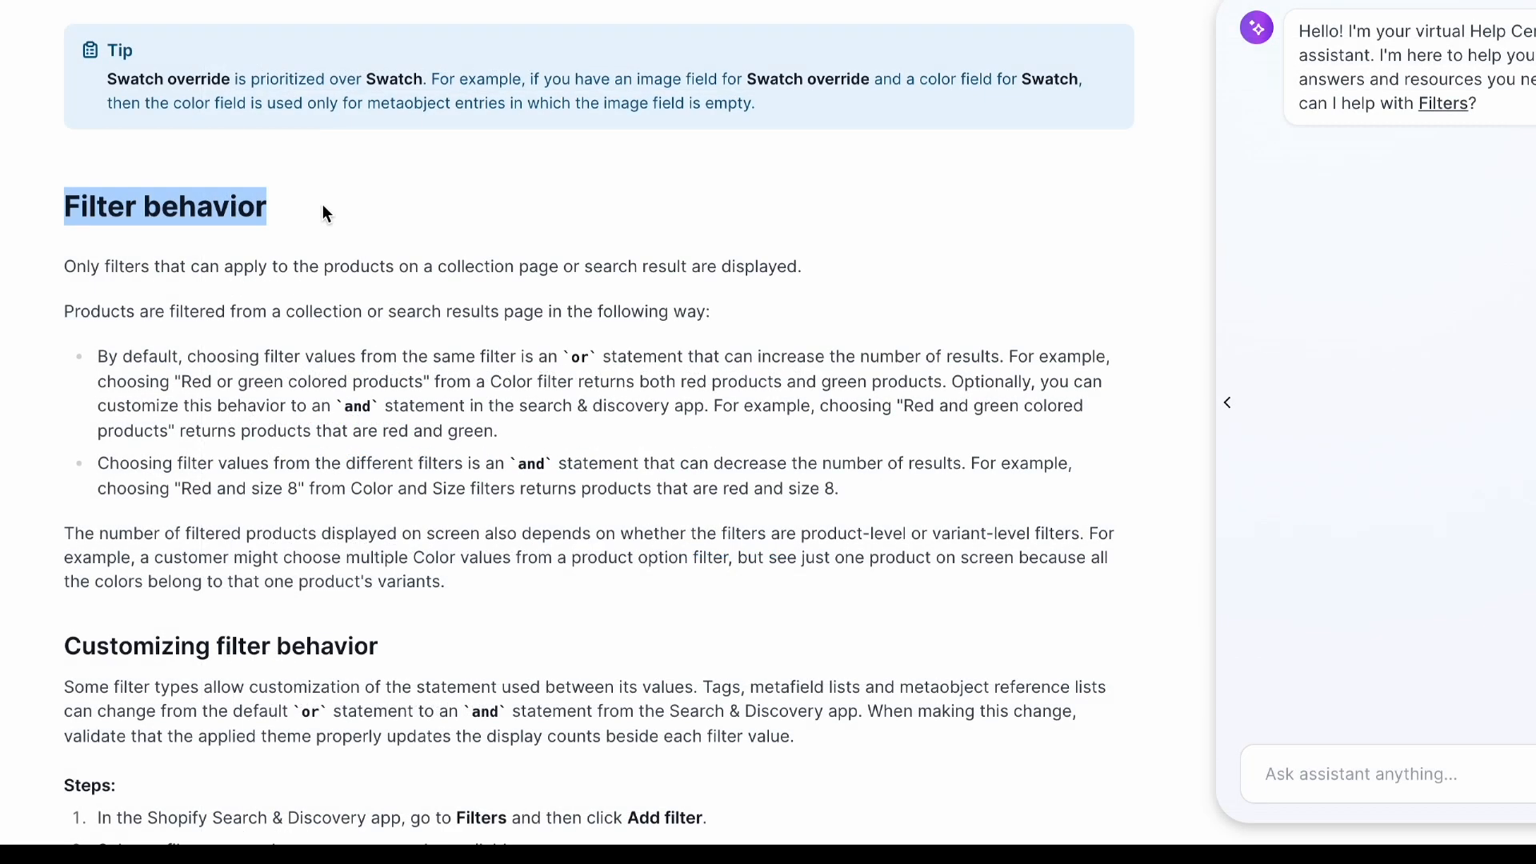
click(415, 252)
drag(98, 352, 536, 432)
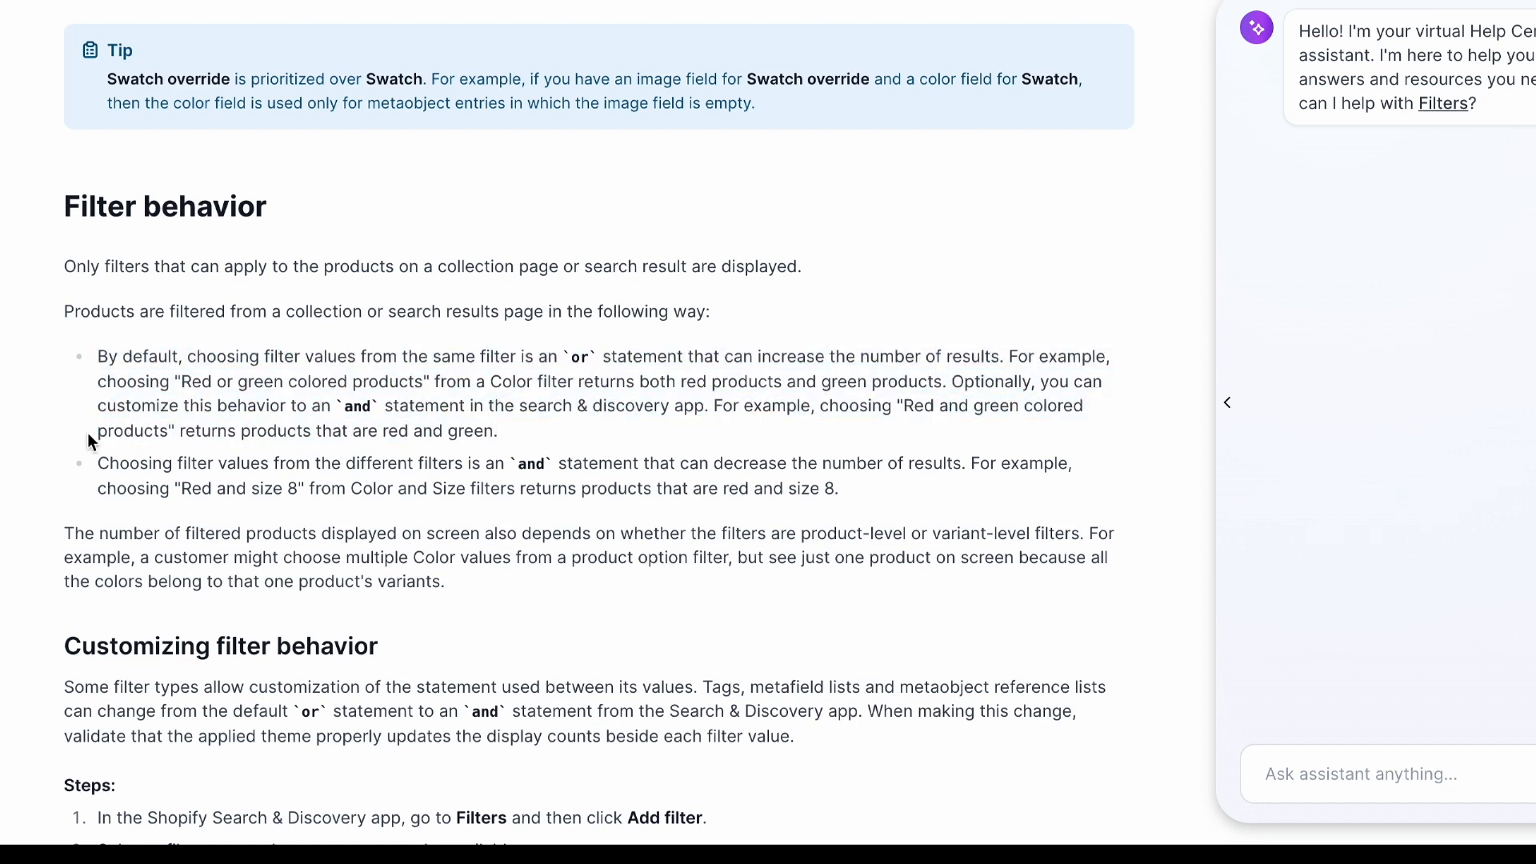
drag(92, 459, 832, 512)
click(884, 495)
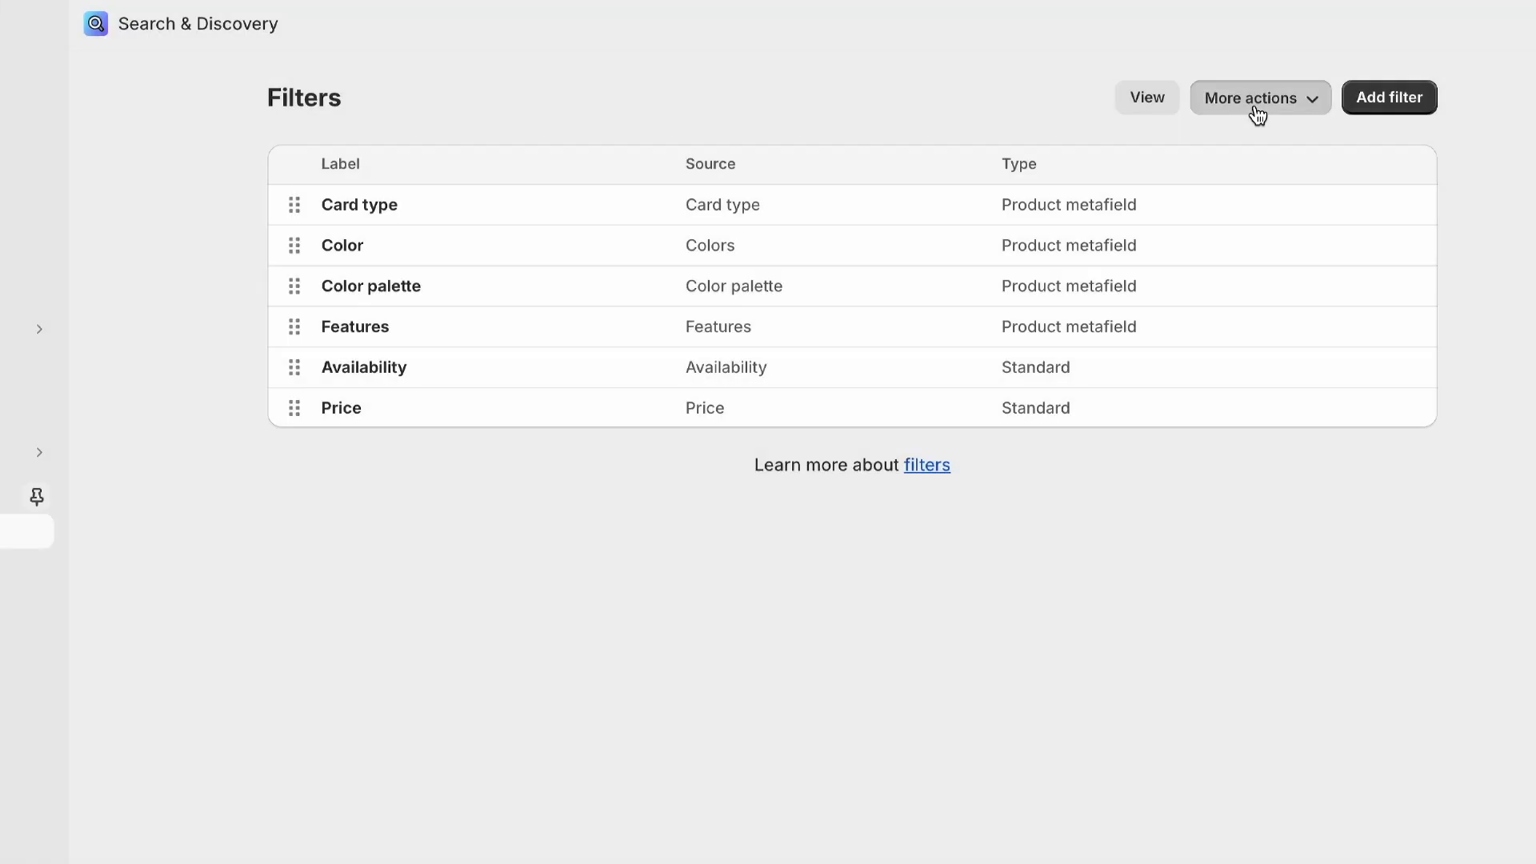
Open the filter translations in Translate & Adapt and enter "tipo de tarjeta" as the Spanish label of the Card type filter.
click(1251, 113)
click(1254, 147)
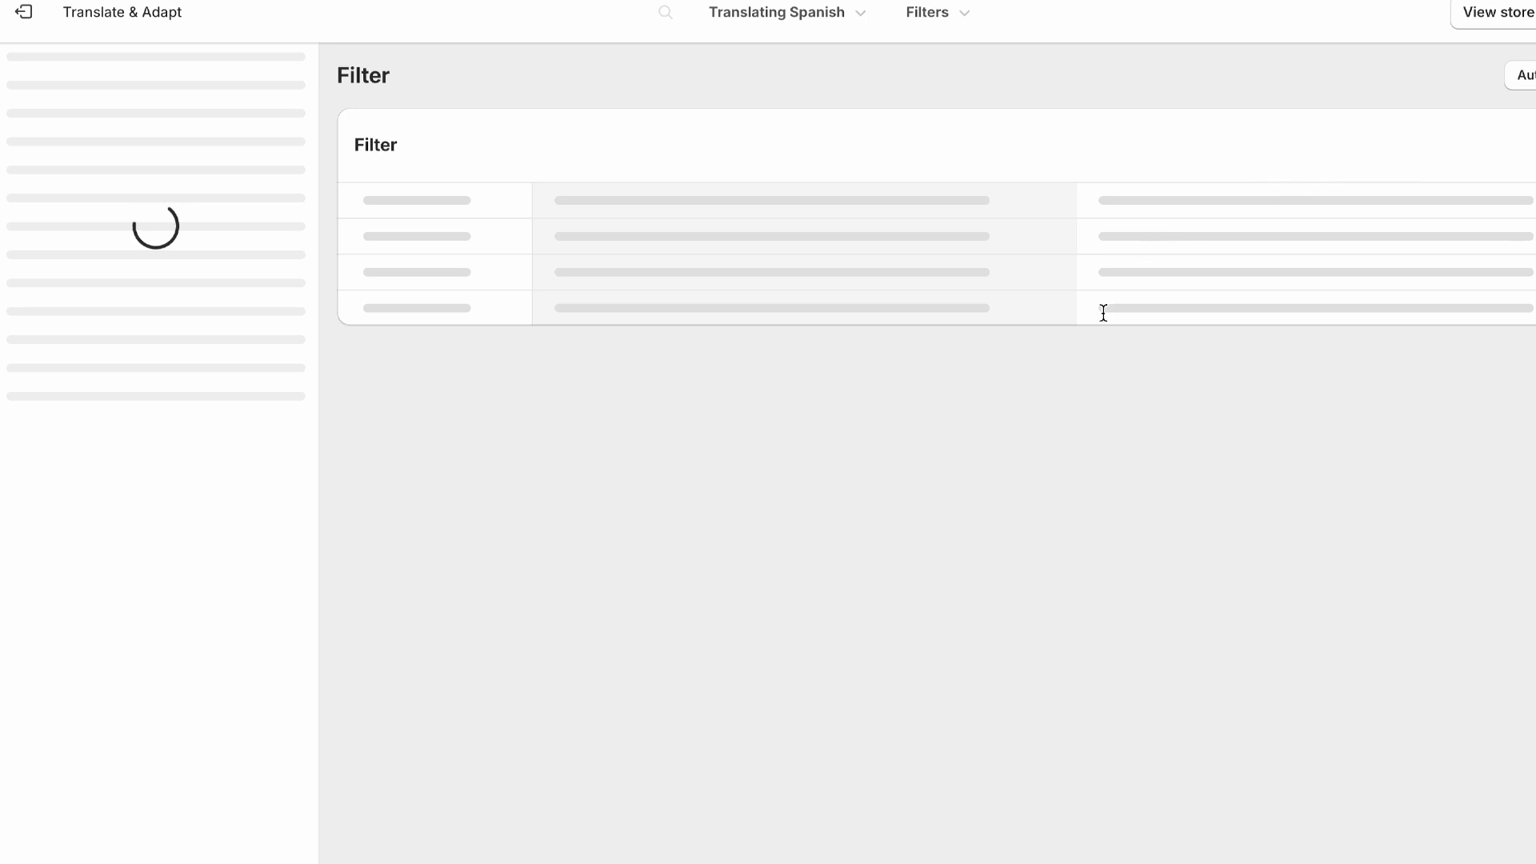
click(1095, 256)
text(tipo de tarjeta)
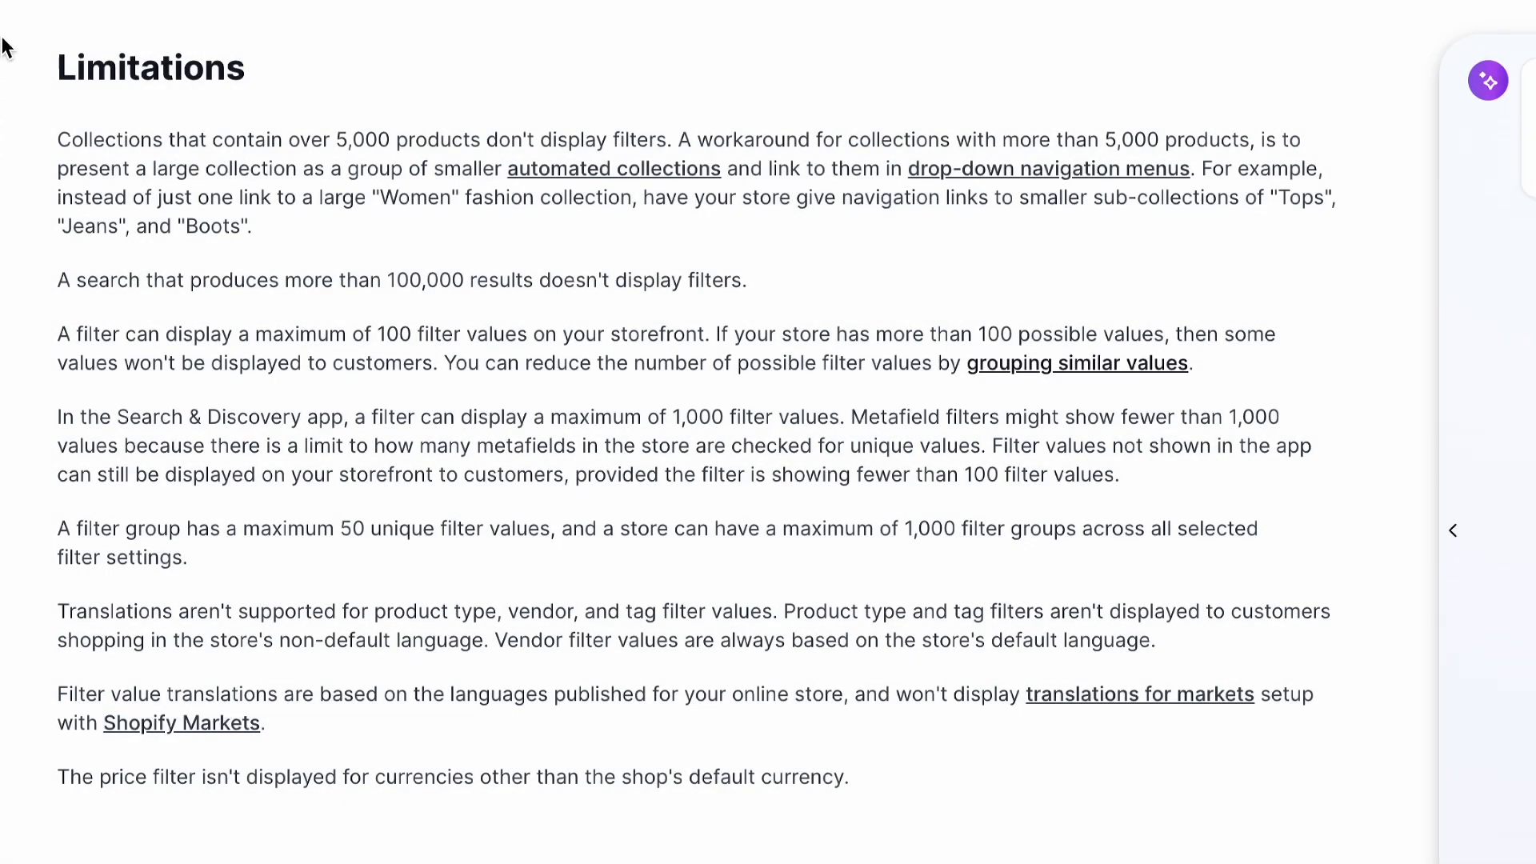
Read the Limitations section of the help article on collection size, search result count and price filter currencies.
drag(69, 139, 675, 141)
click(774, 104)
drag(54, 280, 764, 283)
click(778, 285)
drag(36, 773, 742, 797)
click(895, 800)
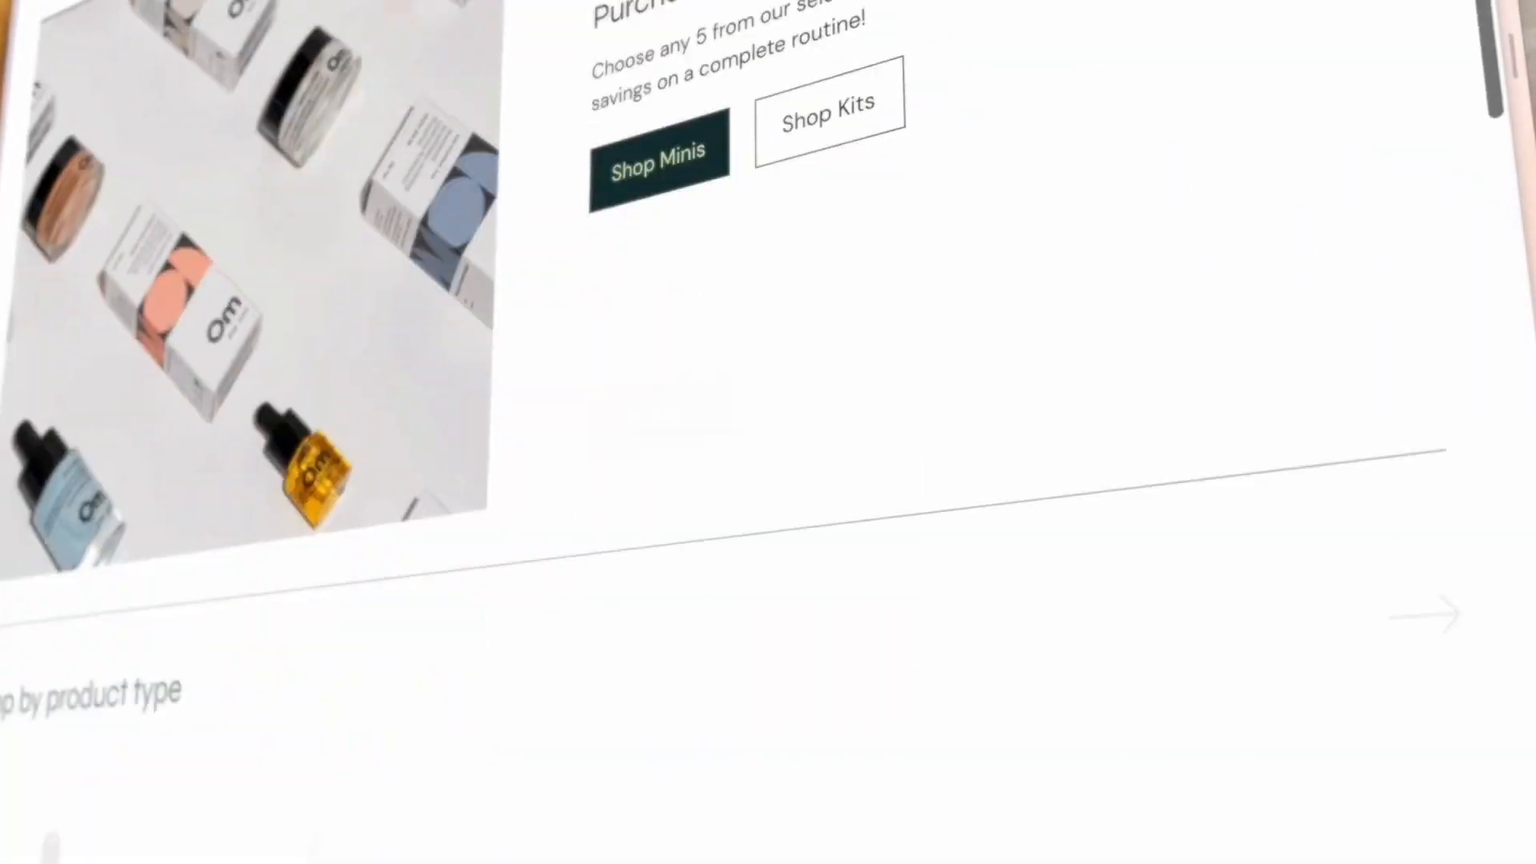